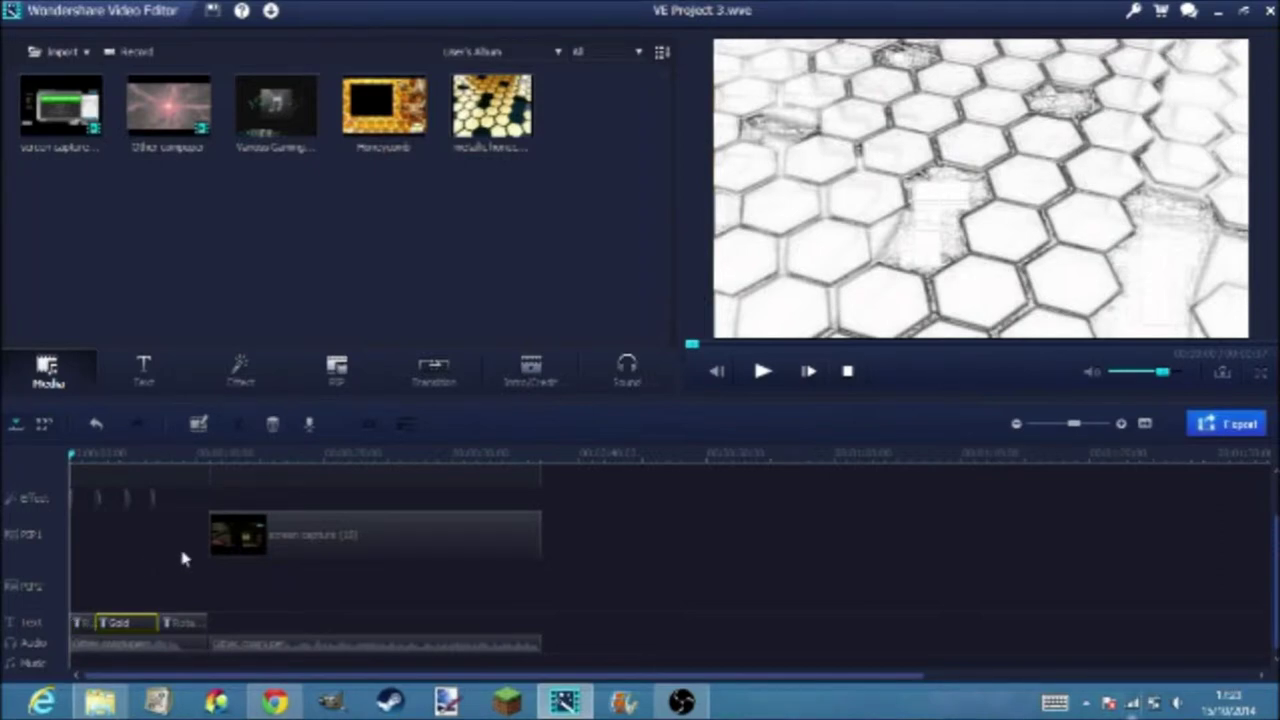
key(space)
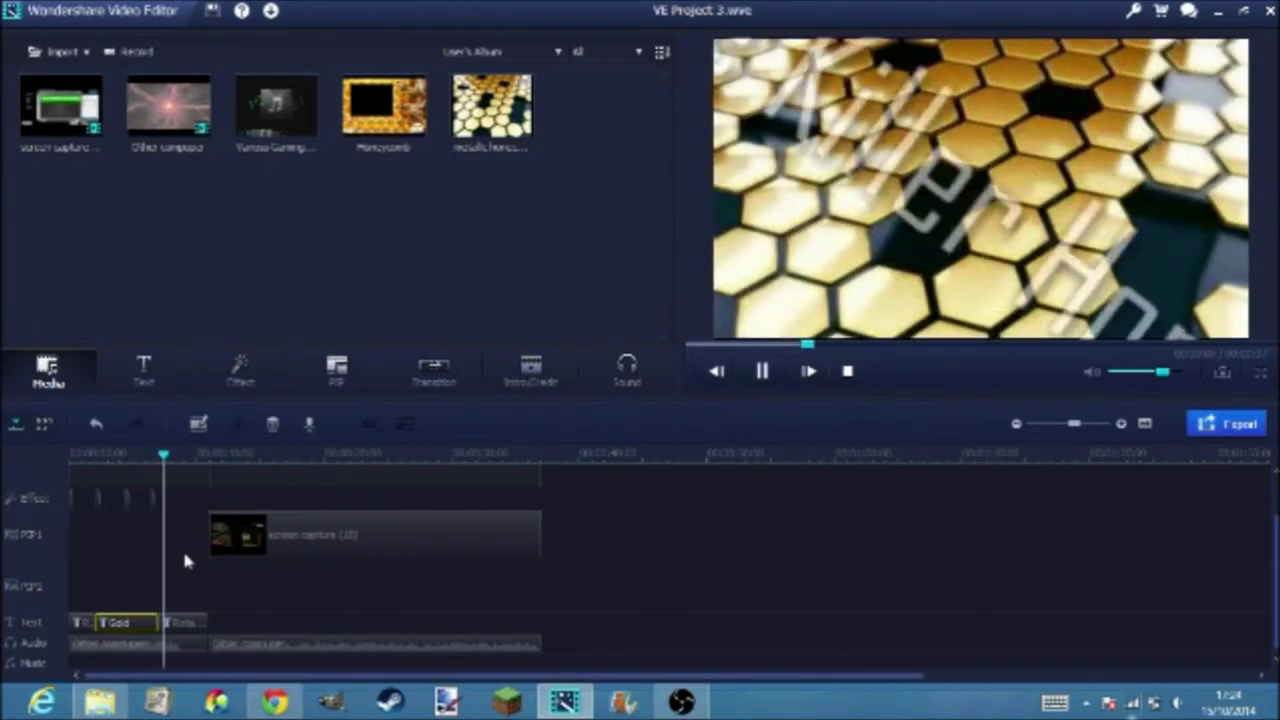
key(space)
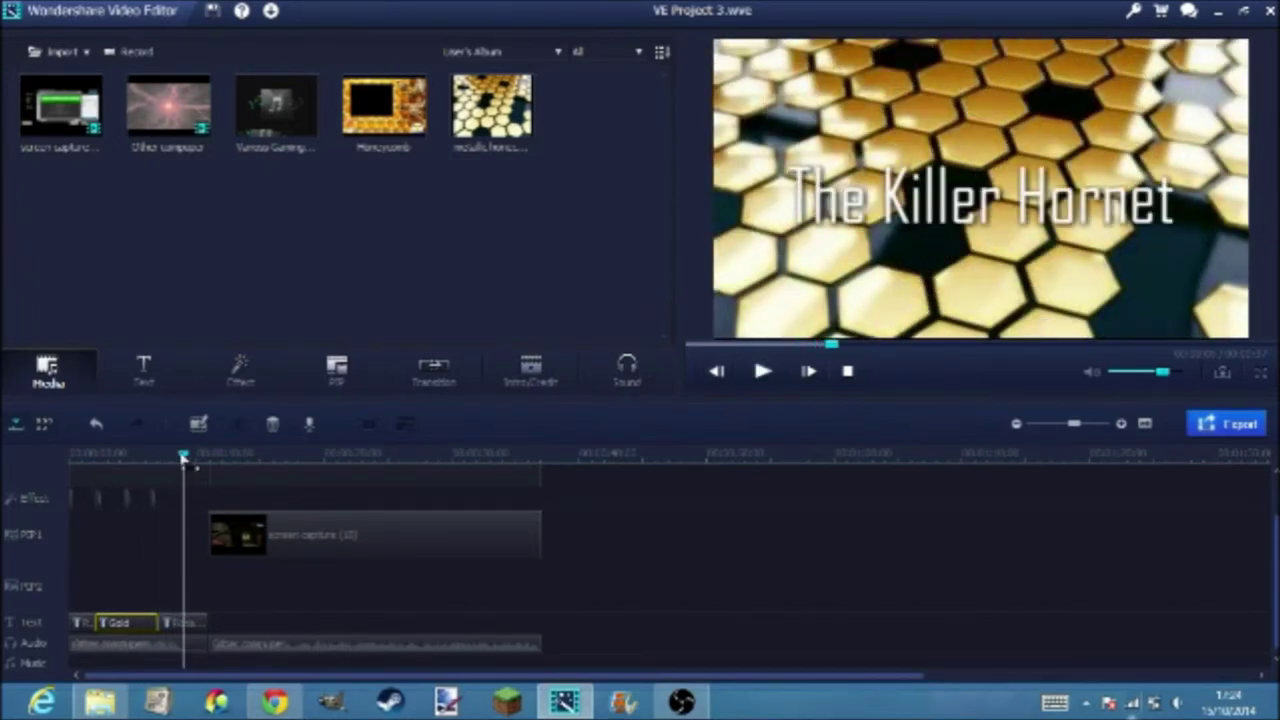
drag(183, 455, 63, 478)
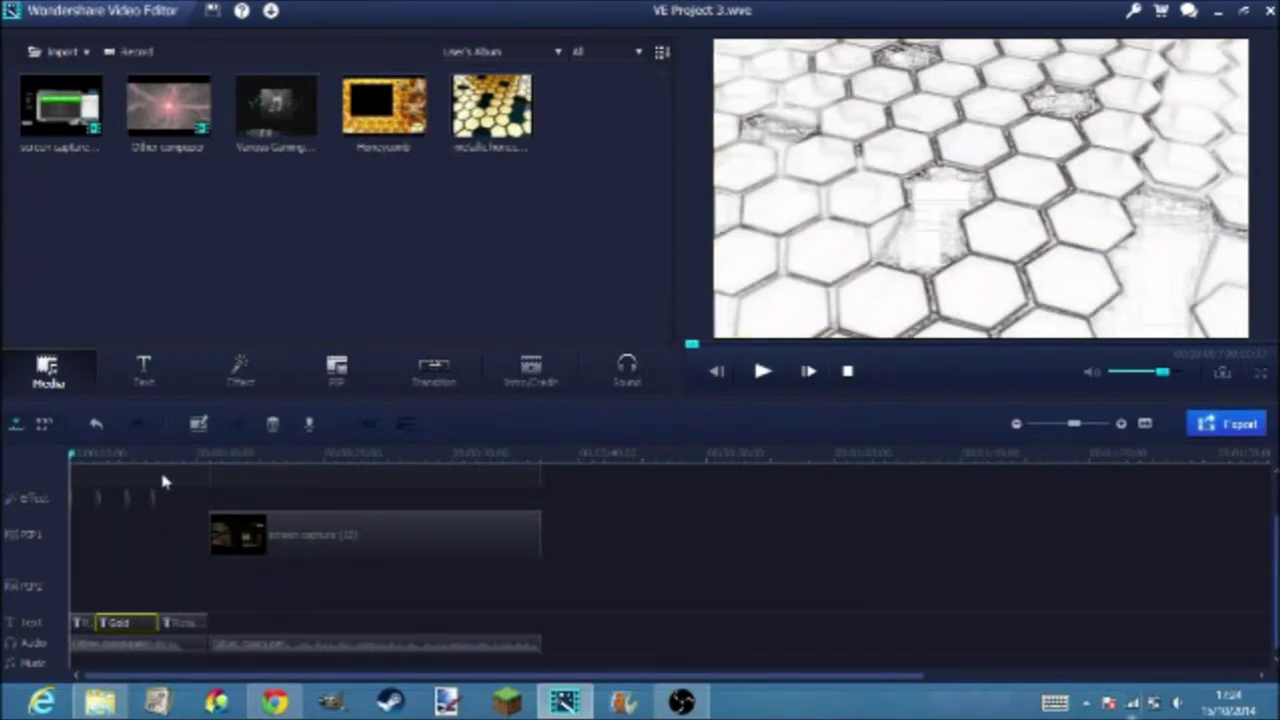
scroll(163, 485, up, 2)
click(128, 508)
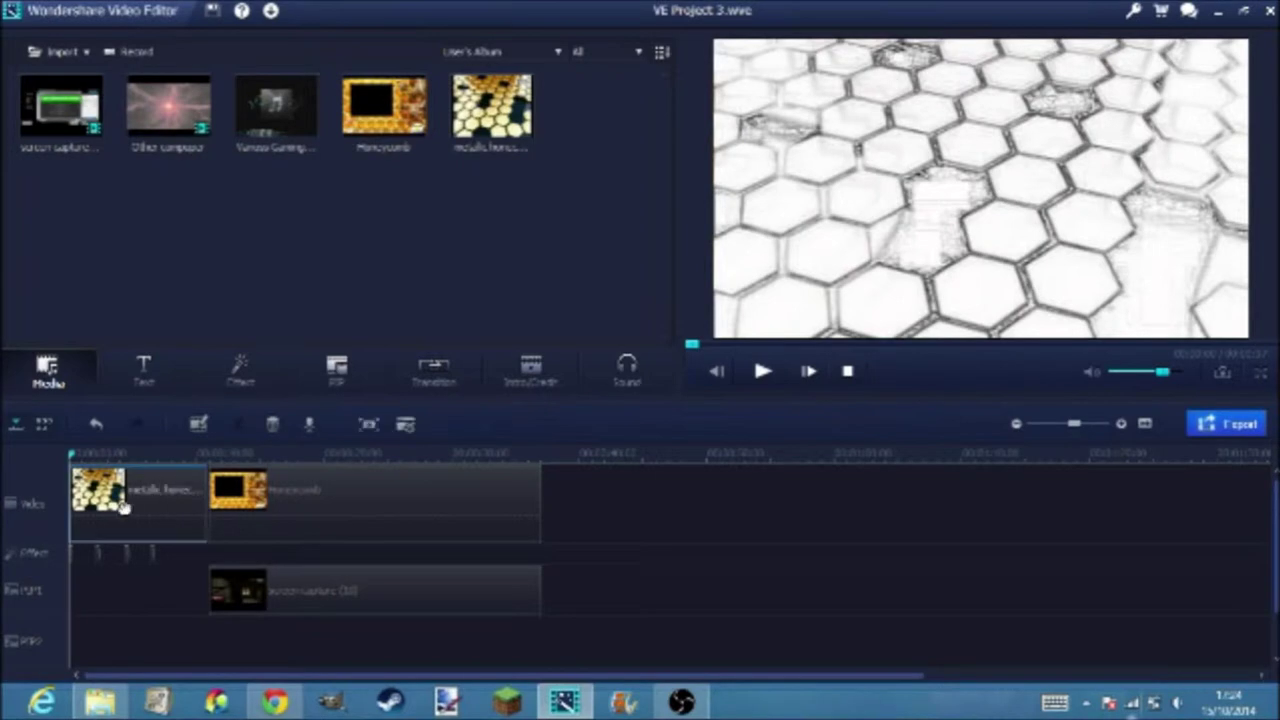
key(space)
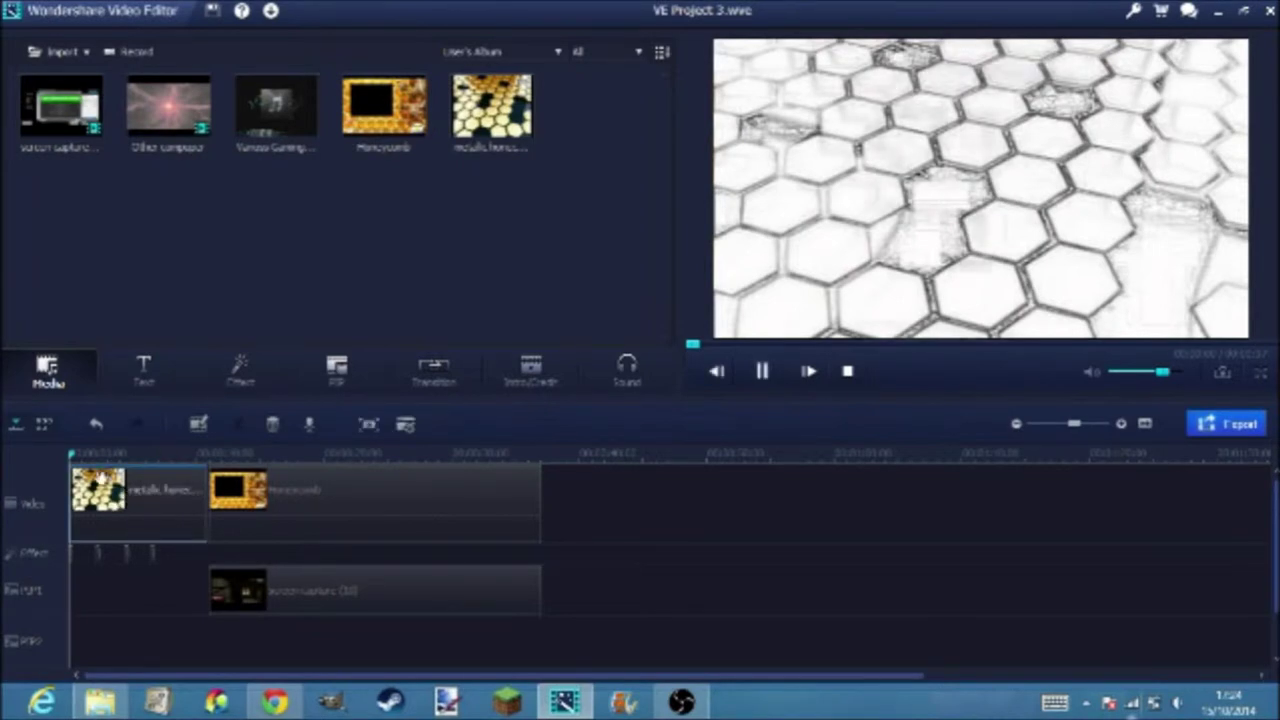
key(space)
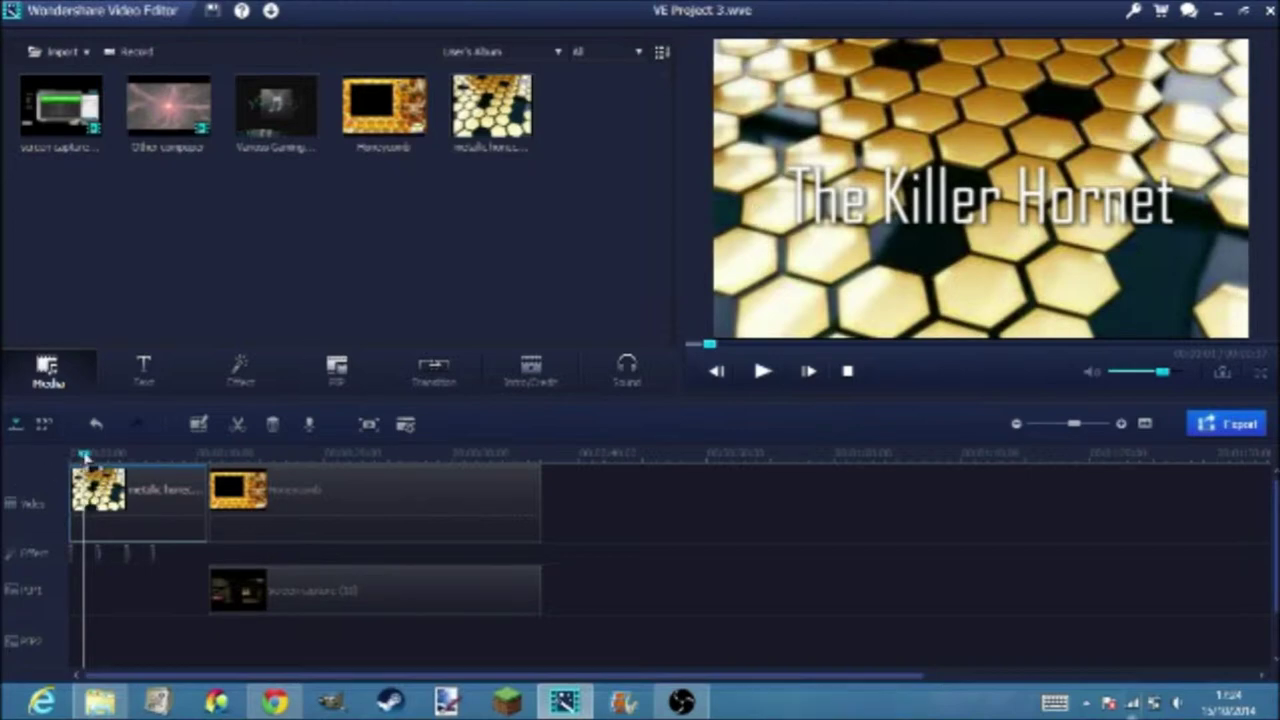
click(52, 466)
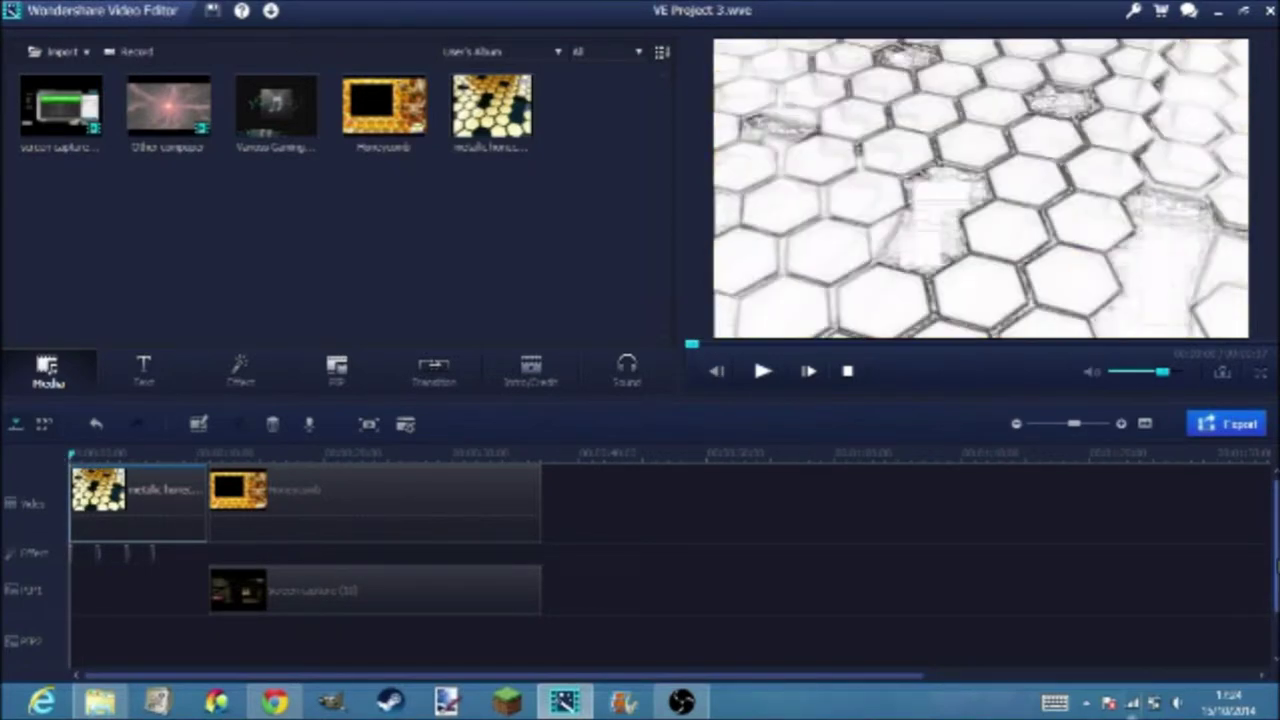
scroll(1275, 560, down, 2)
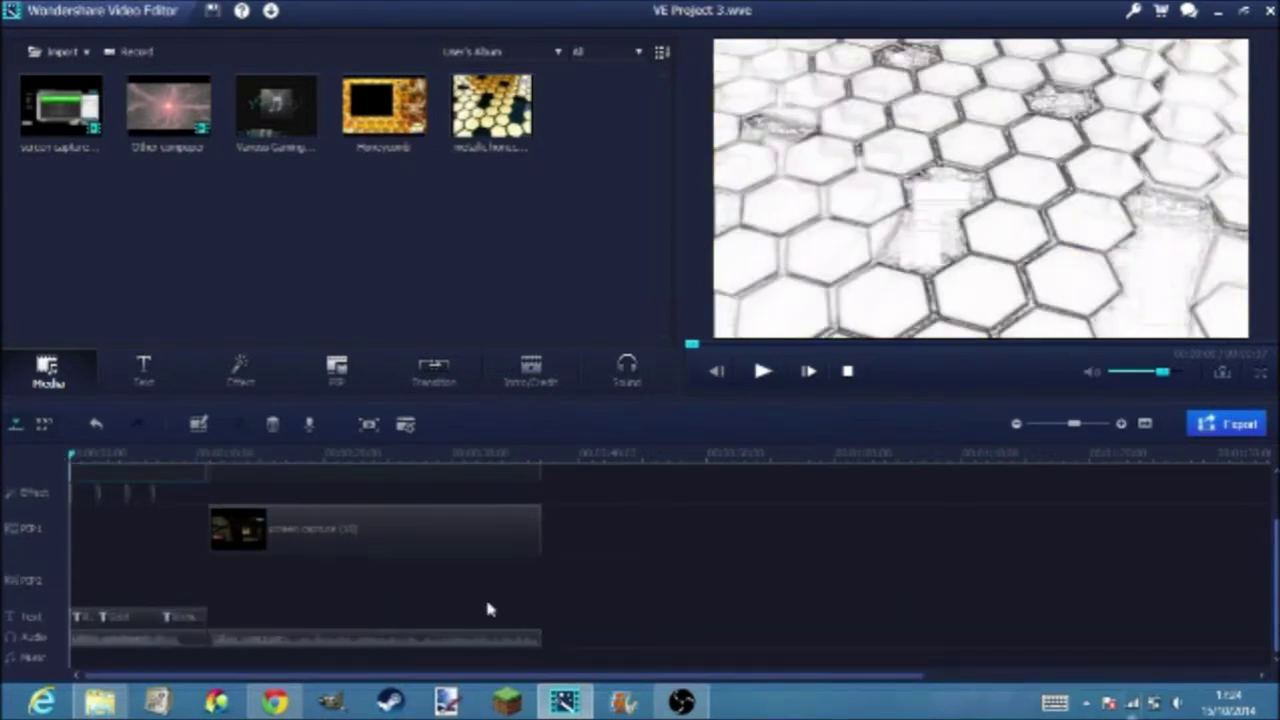
key(space)
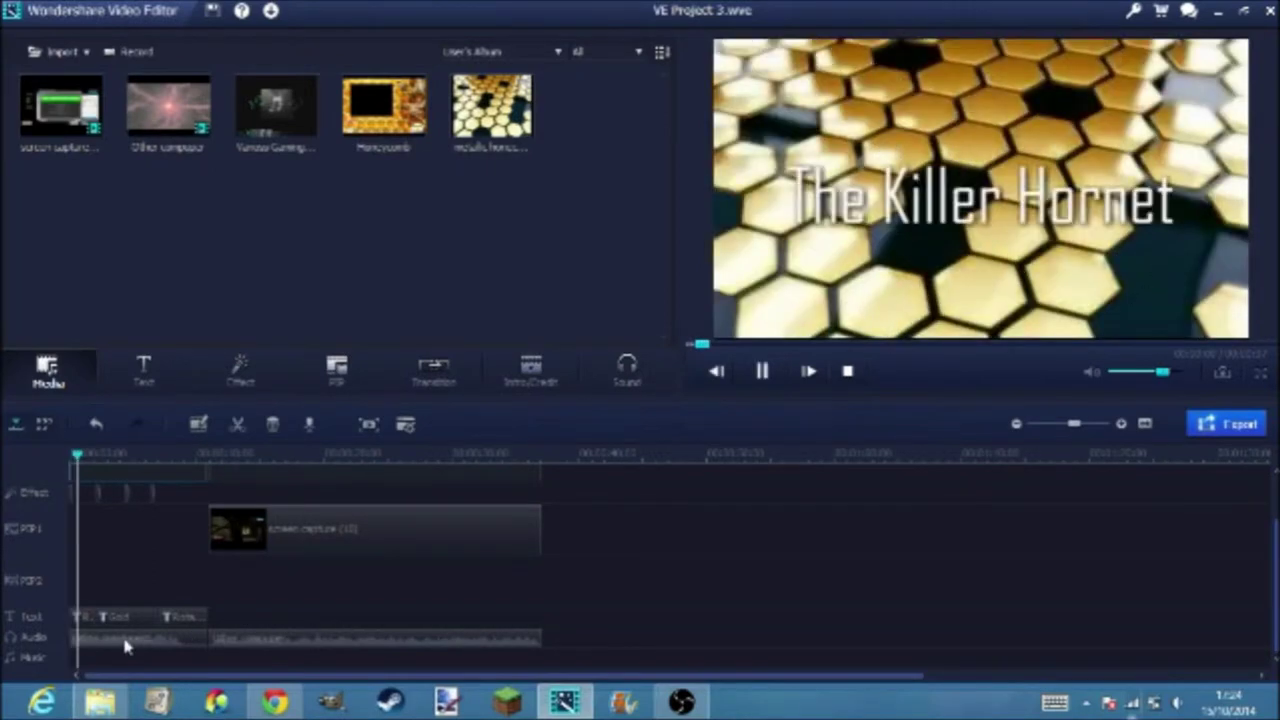
key(space)
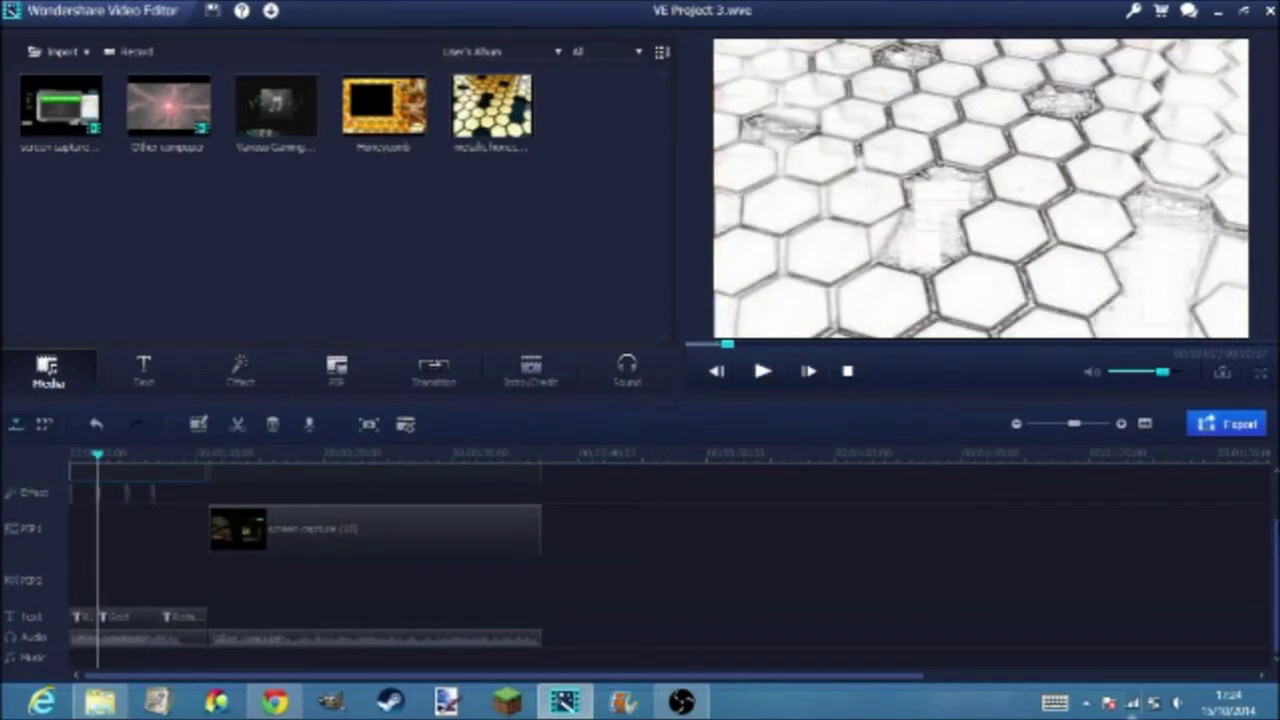
scroll(305, 550, up, 1)
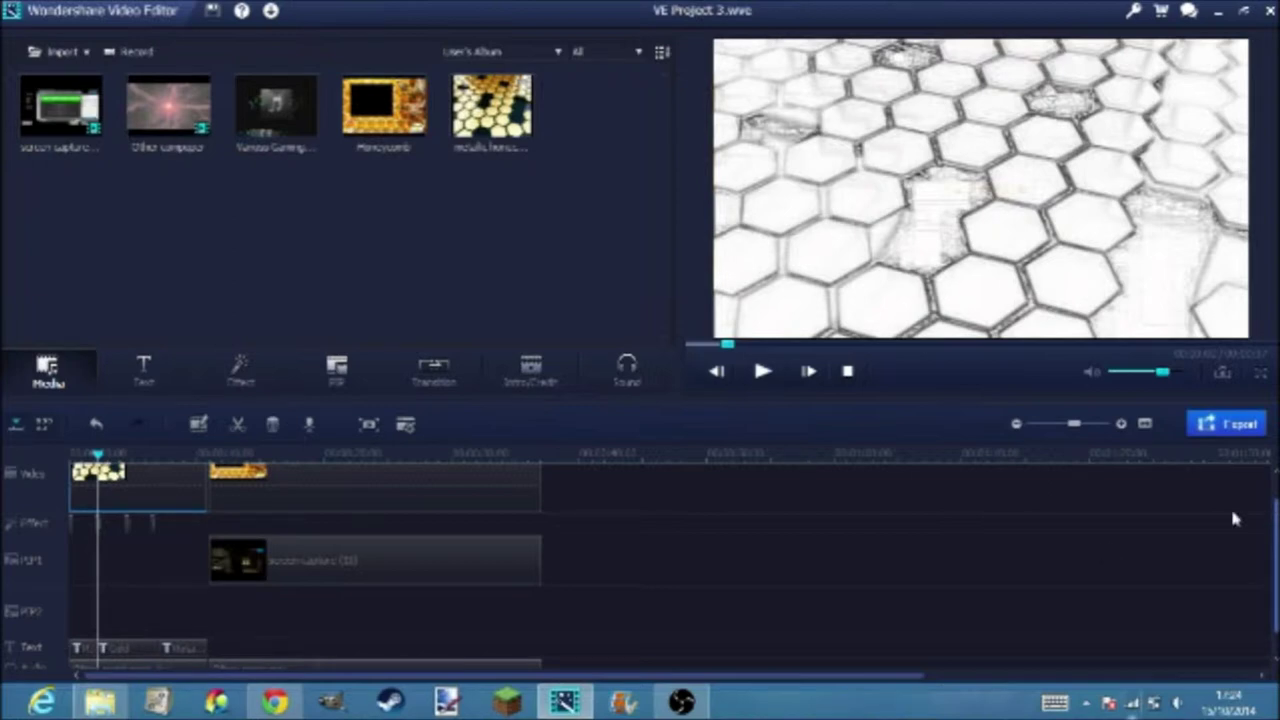
click(83, 652)
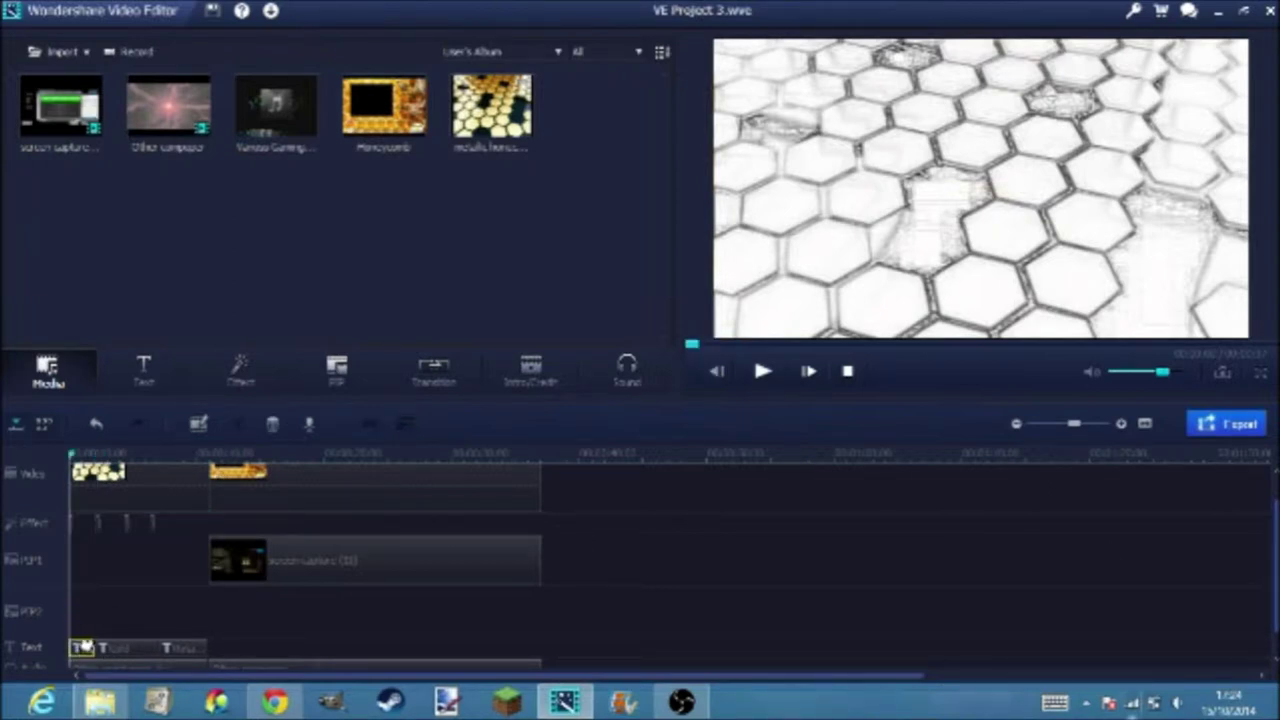
key(space)
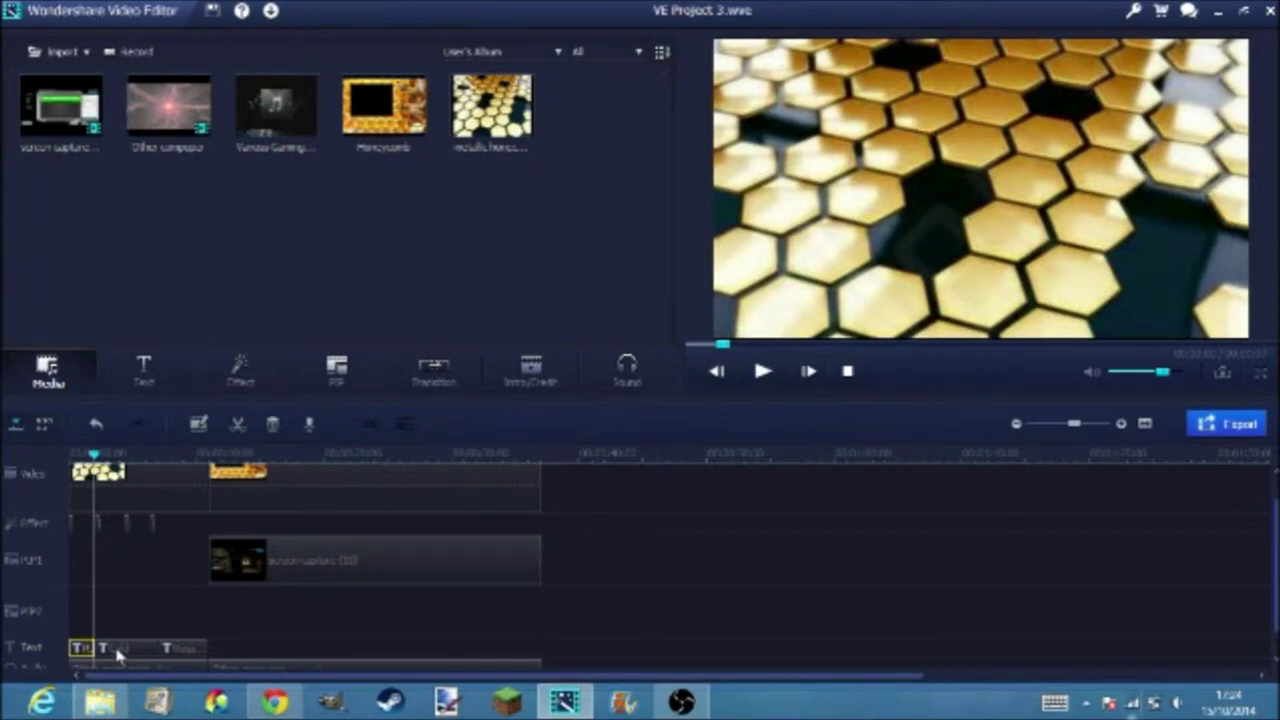
key(space)
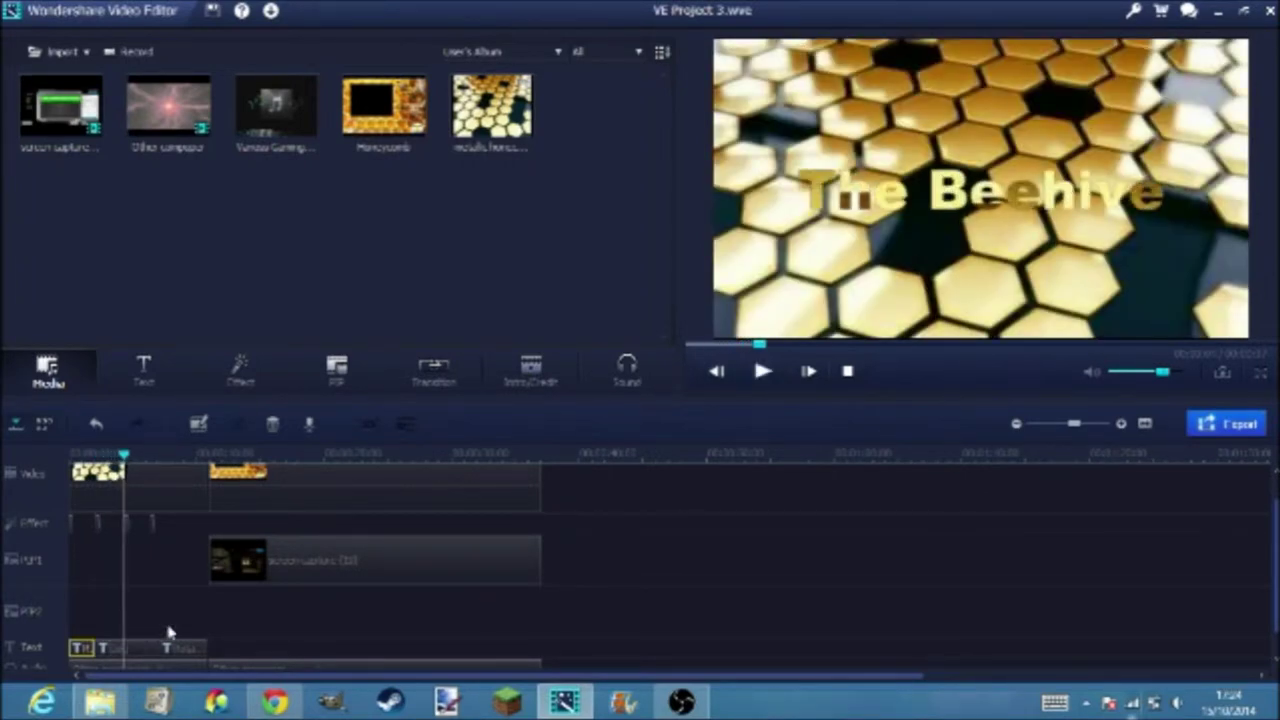
click(170, 382)
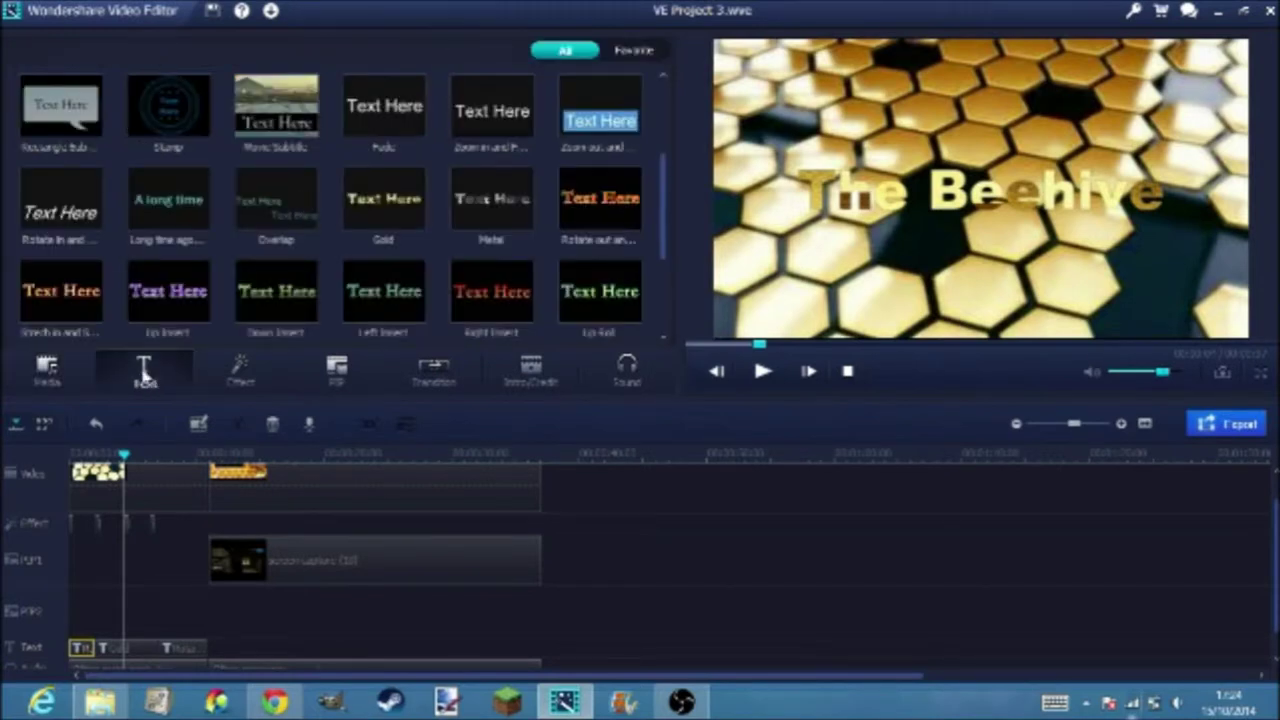
click(73, 368)
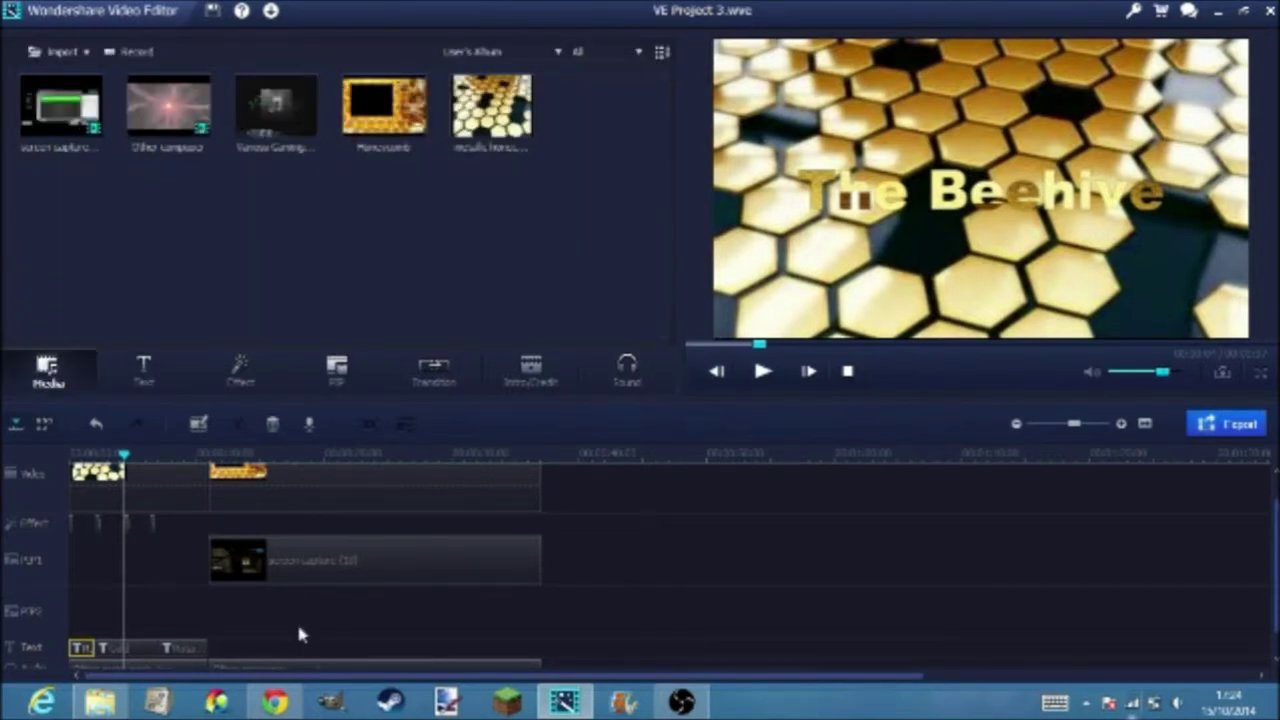
click(182, 648)
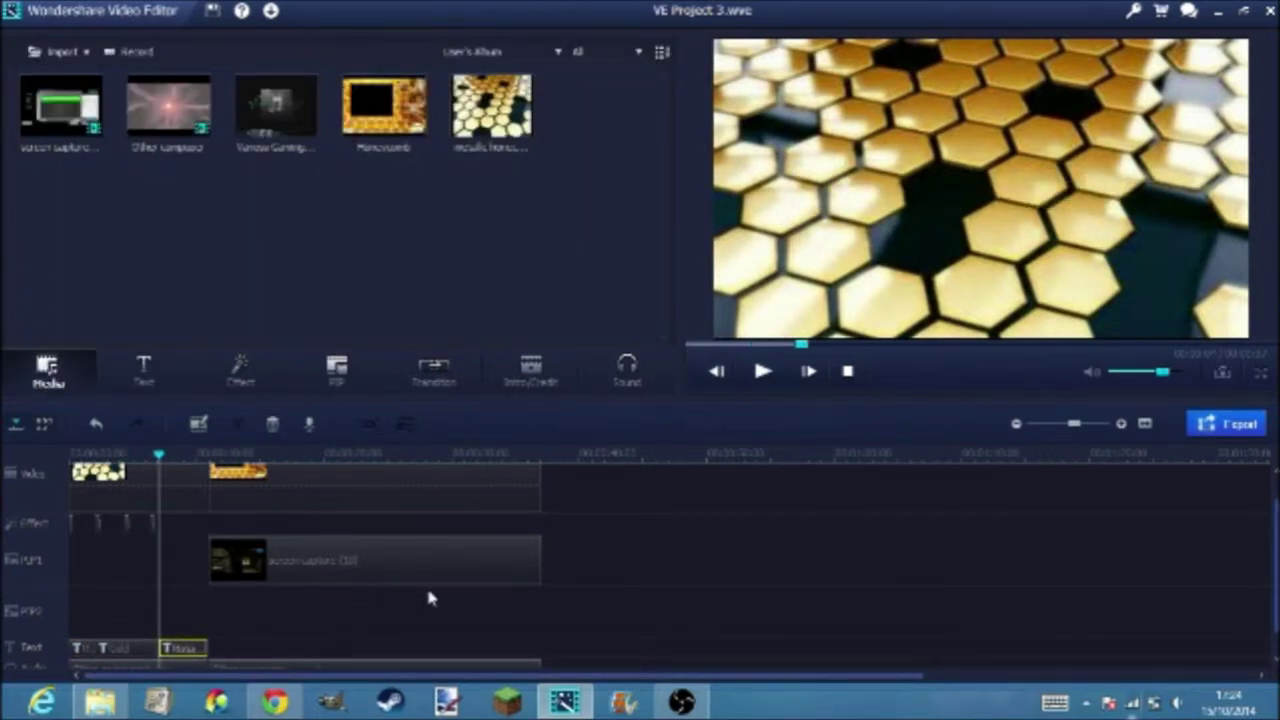
key(space)
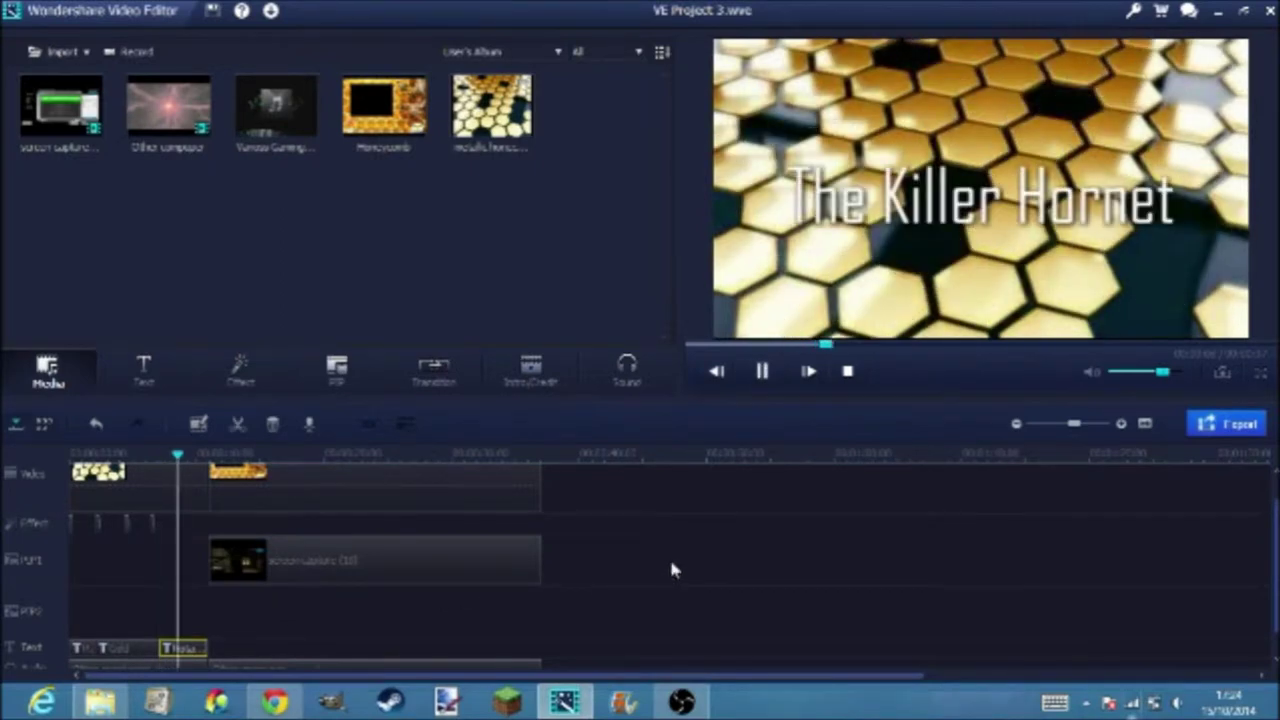
key(space)
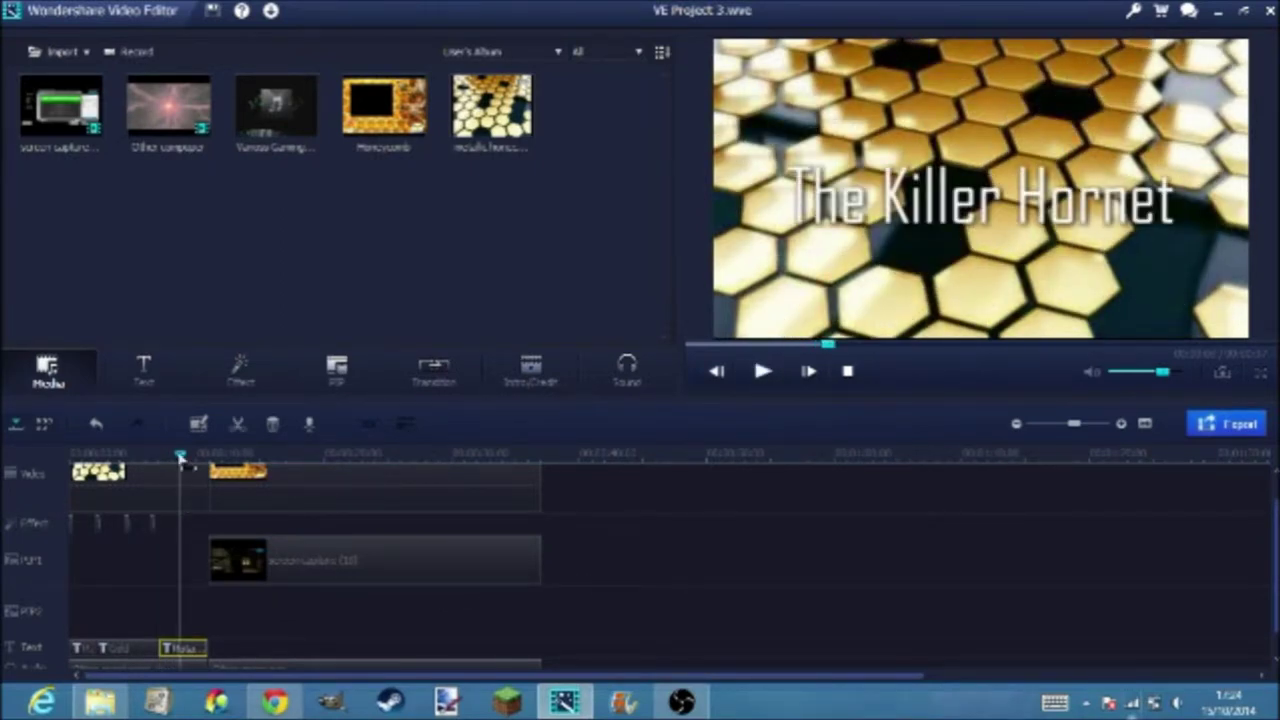
drag(180, 454, 51, 486)
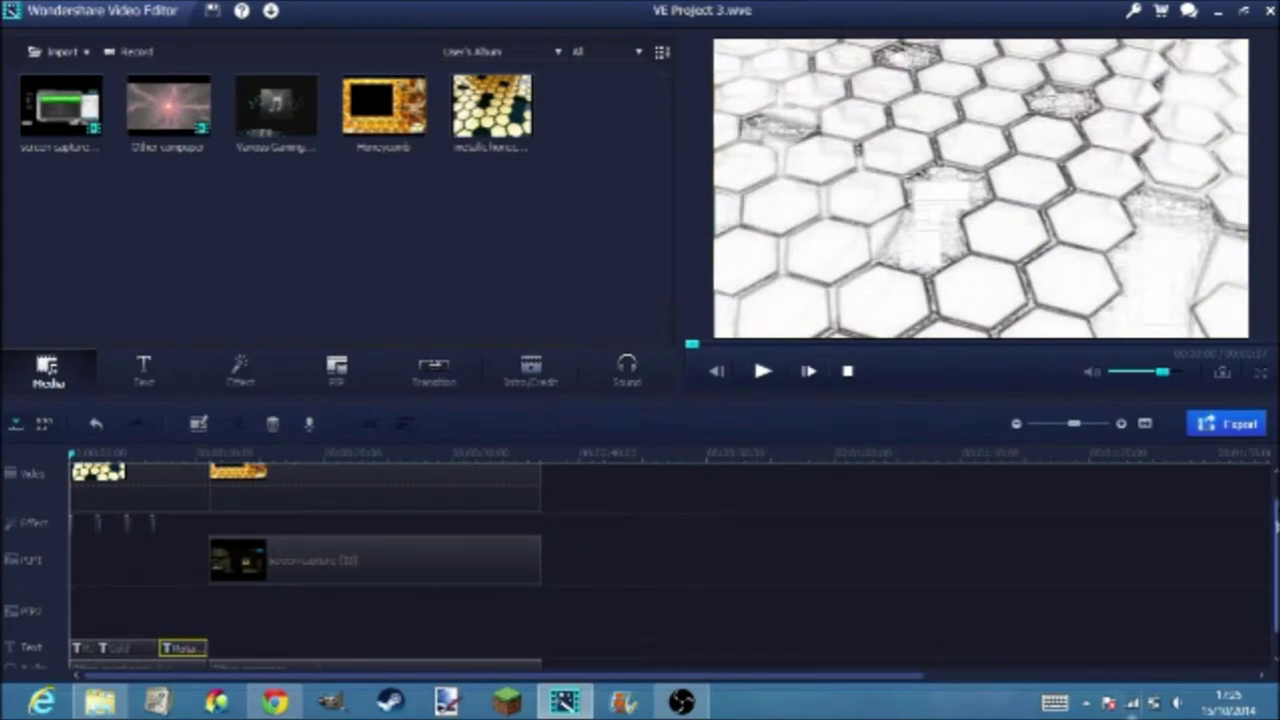
scroll(306, 560, down, 1)
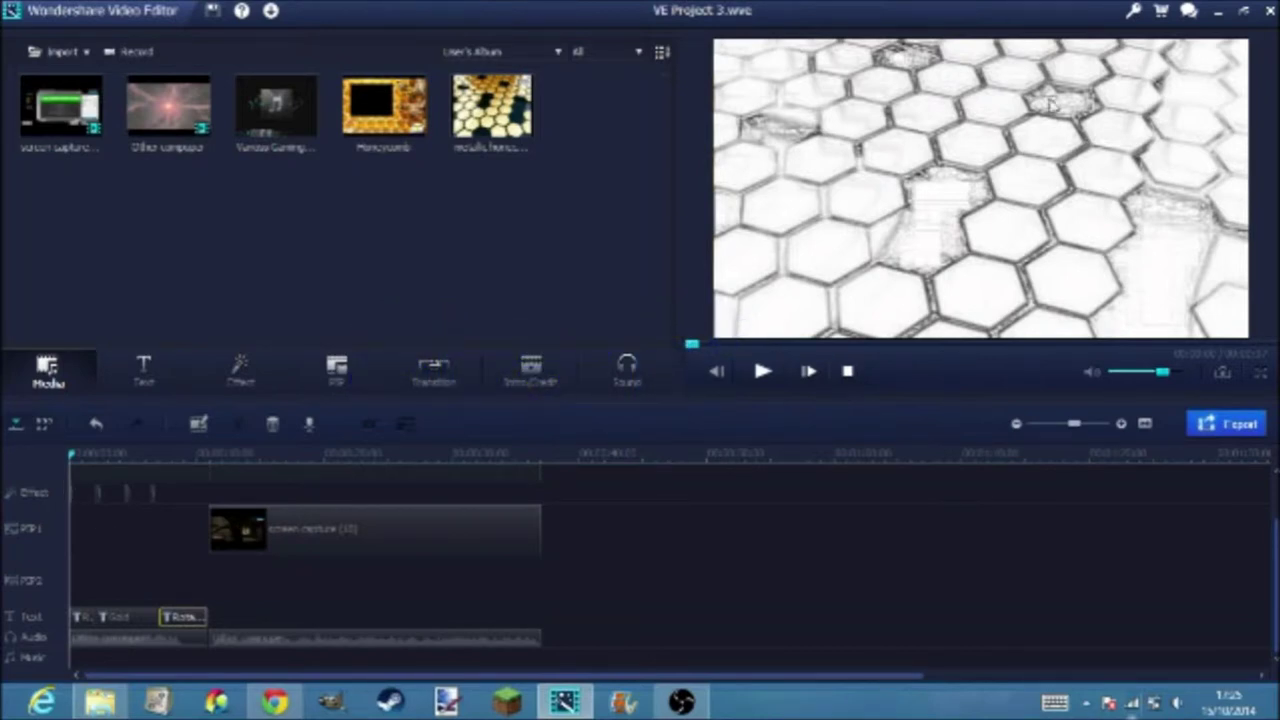
click(242, 366)
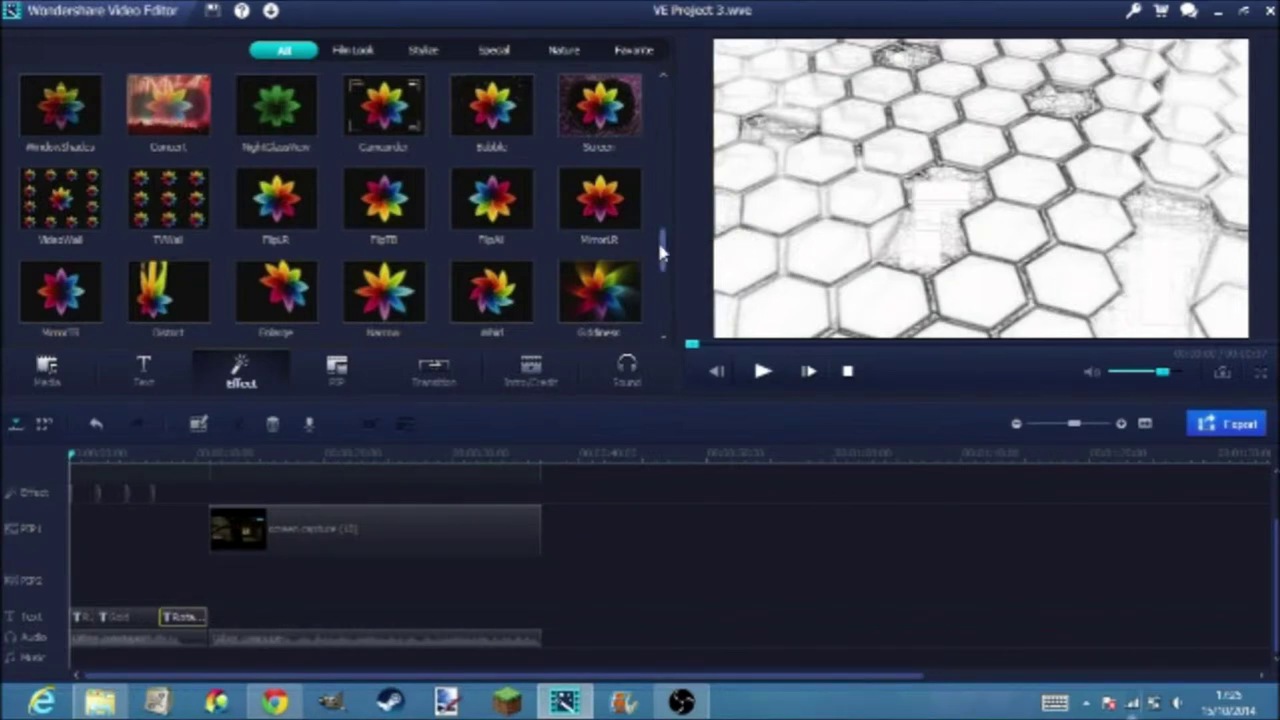
drag(659, 252, 670, 318)
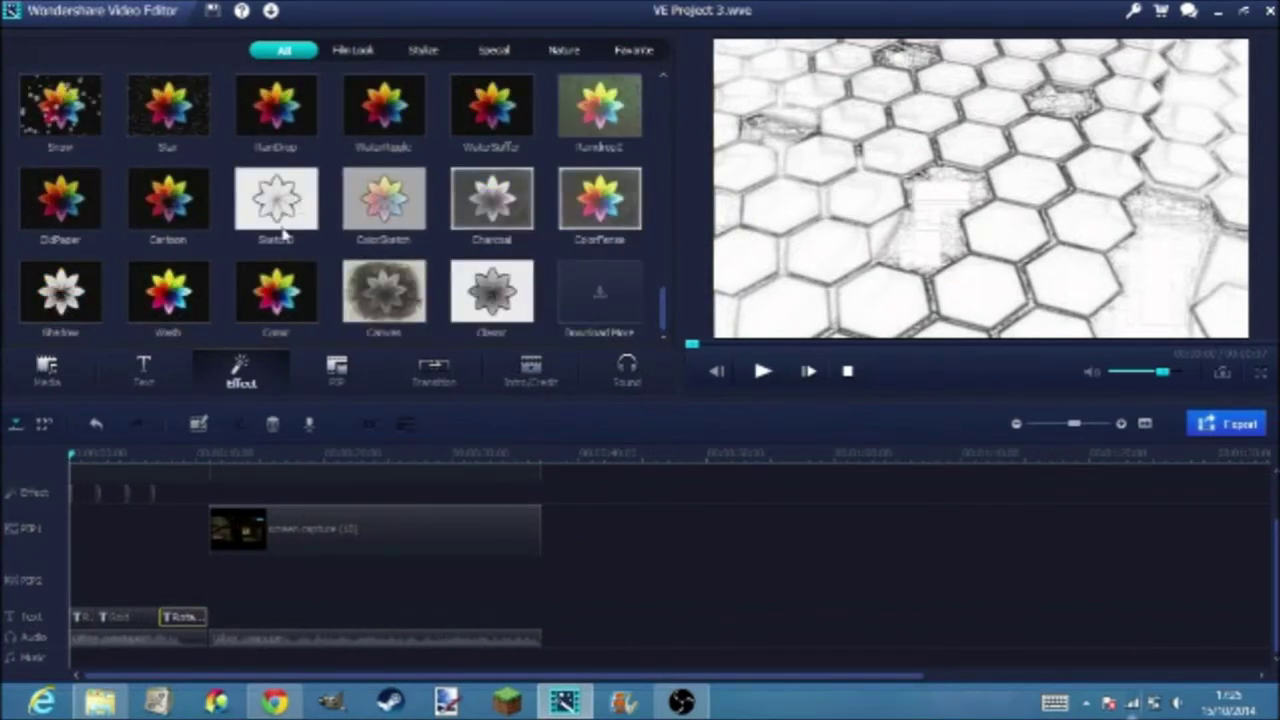
drag(655, 307, 655, 229)
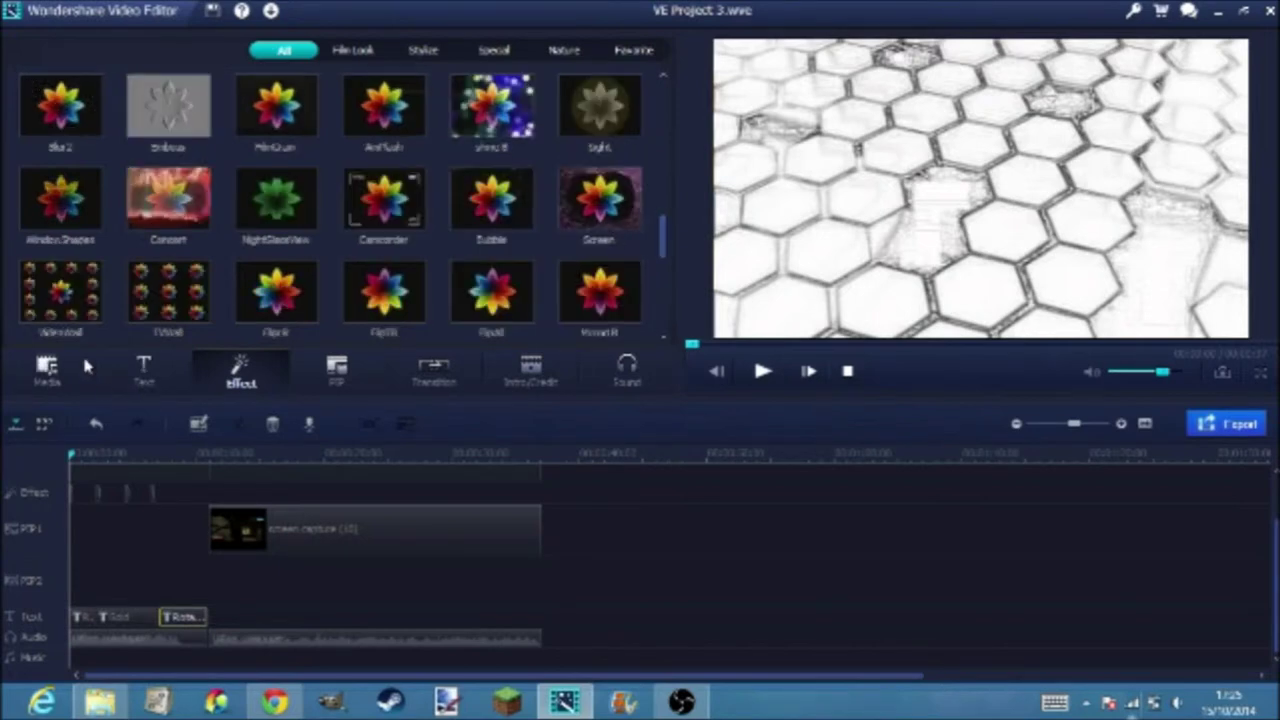
click(47, 368)
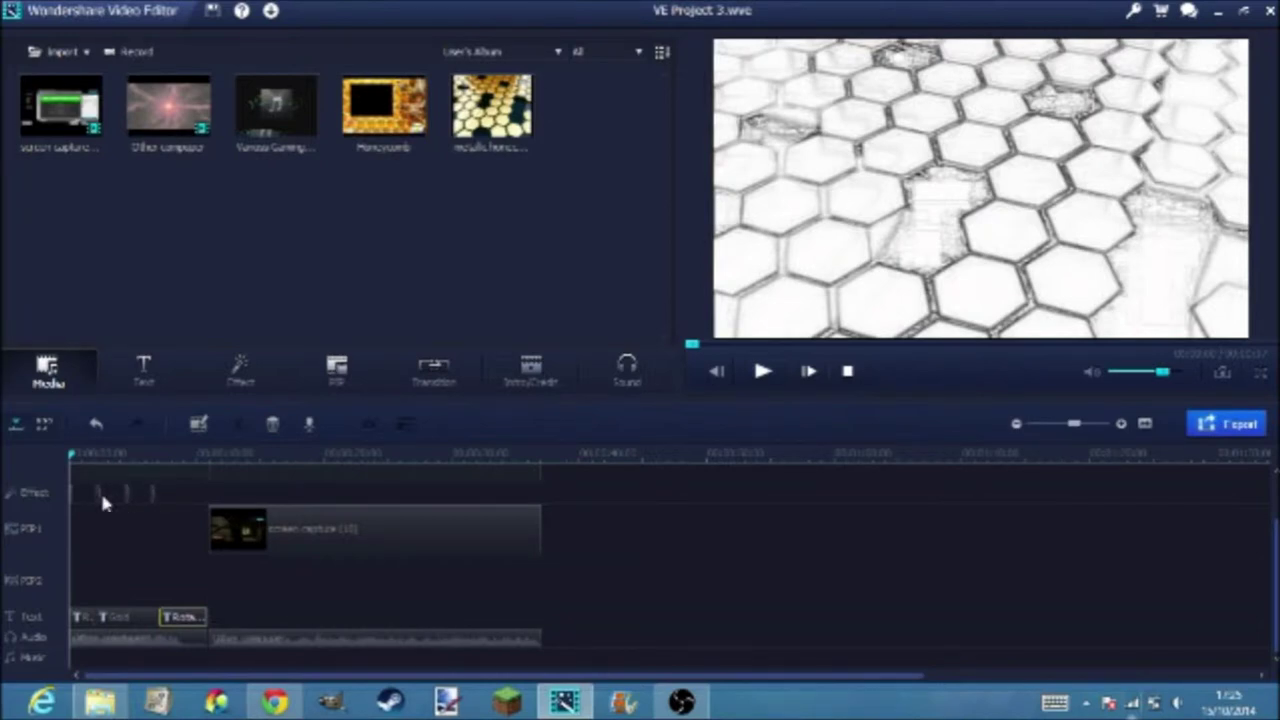
- Play the outro preview, scrub back to The Beehive title, then resume into the honeycomb clip
key(space)
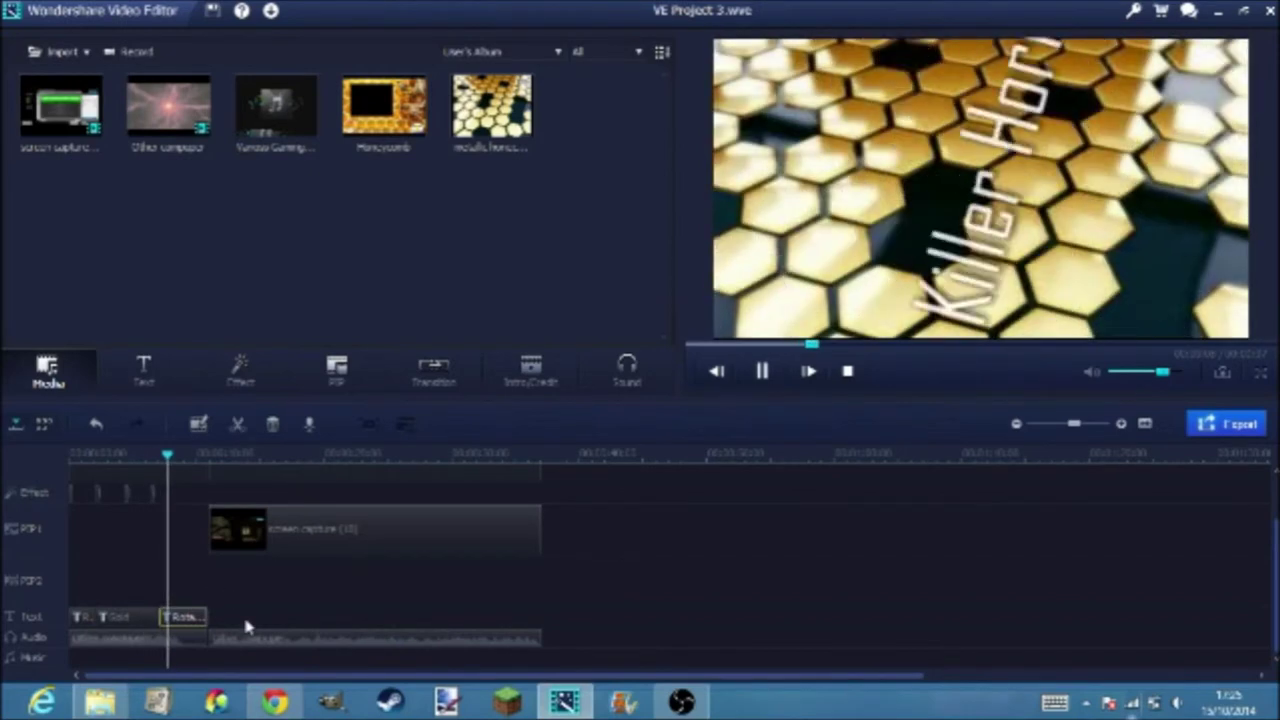
key(space)
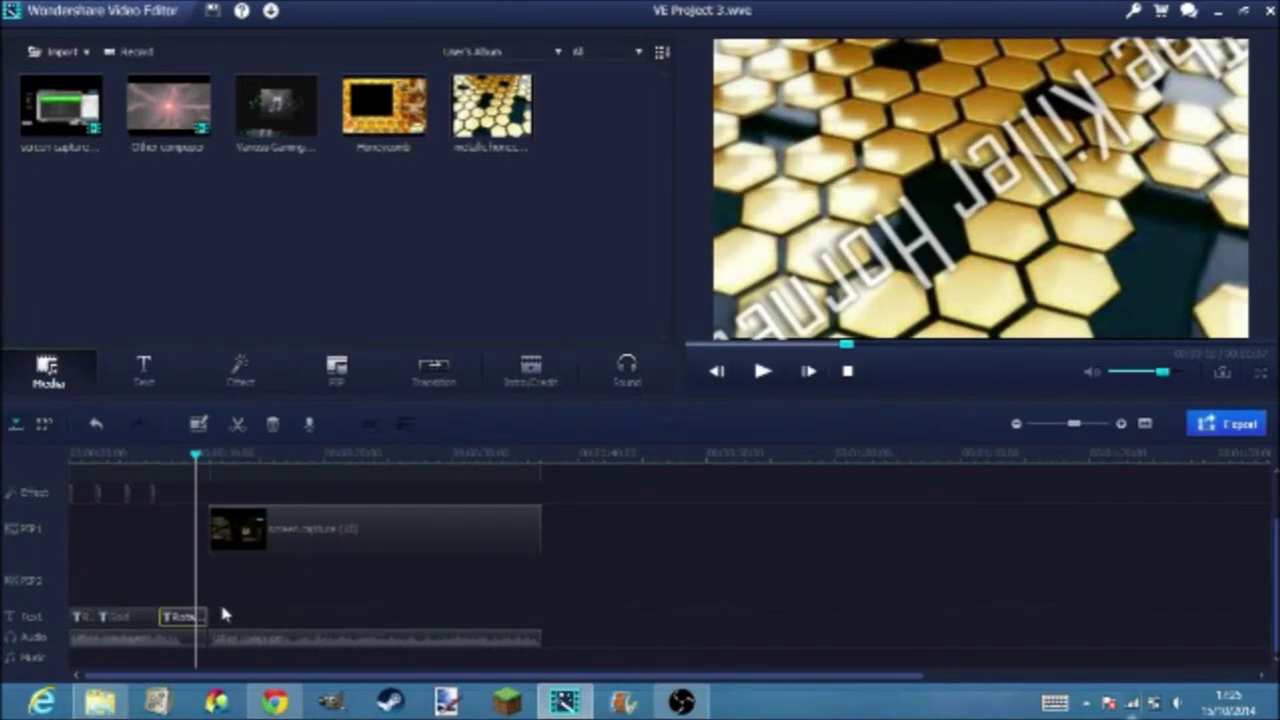
drag(201, 490, 206, 459)
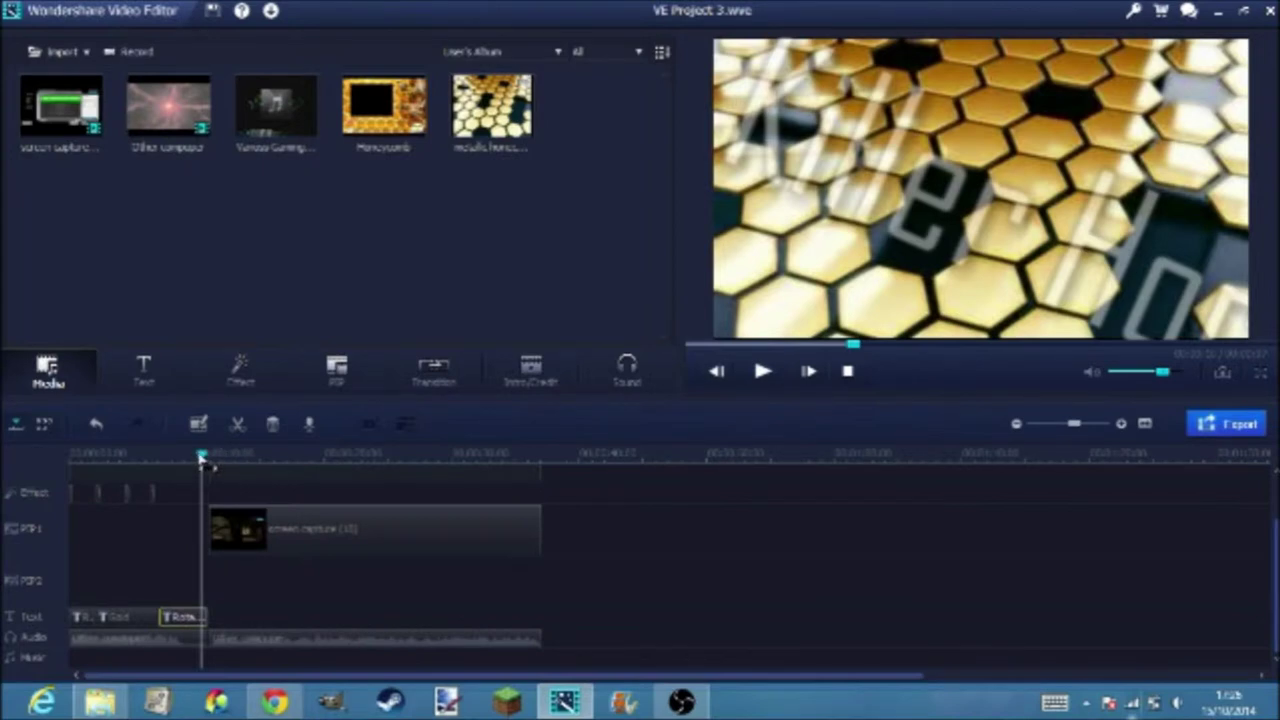
drag(202, 458, 208, 458)
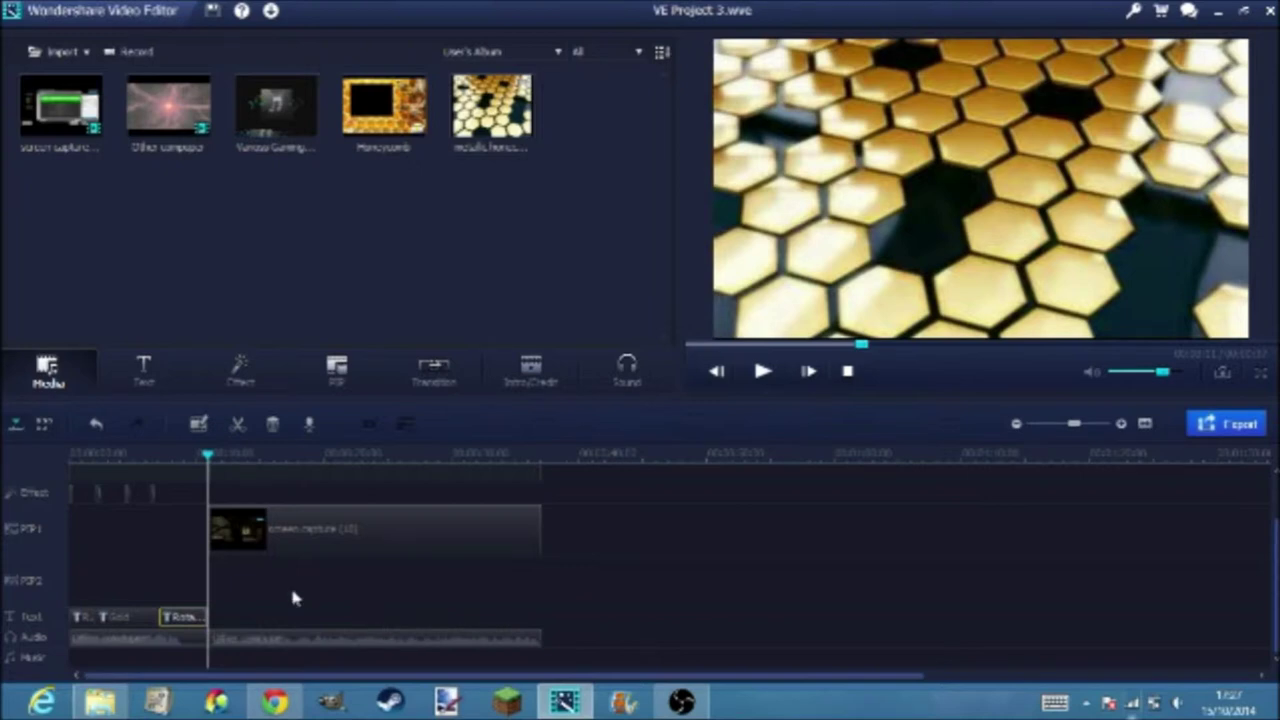
key(space)
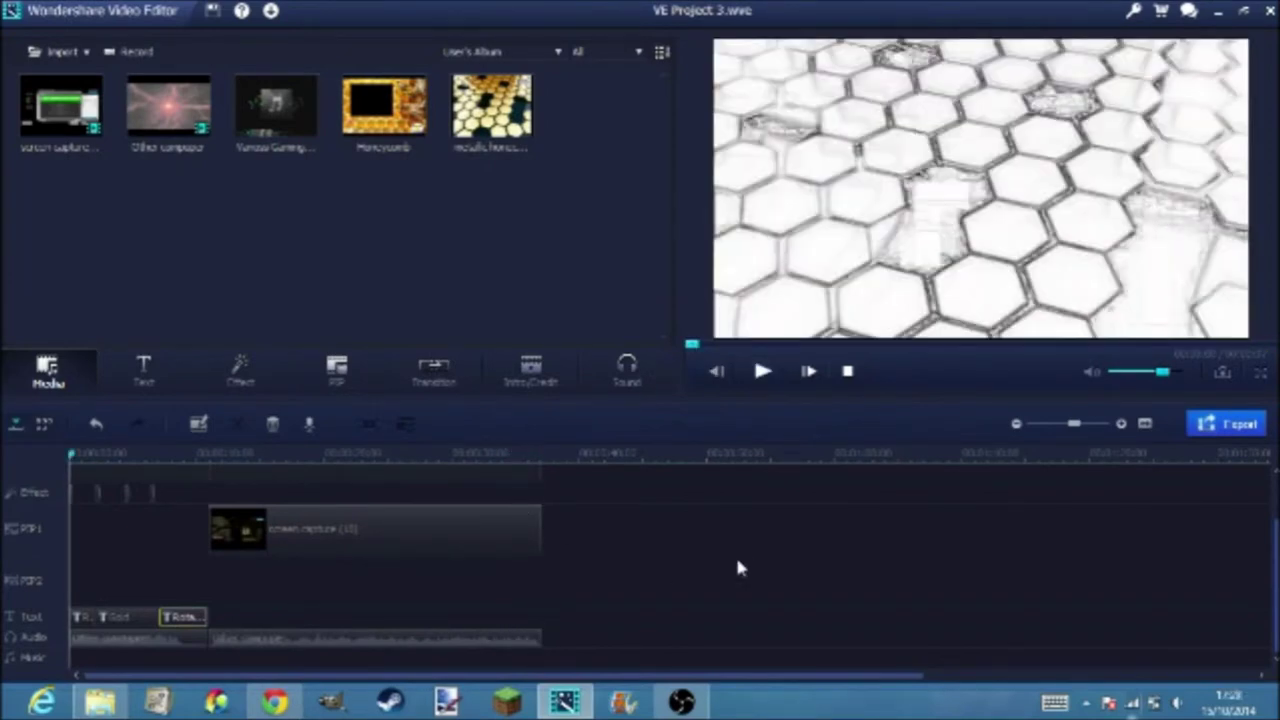
- Move the timeline playhead to where the gameplay clip starts
click(210, 454)
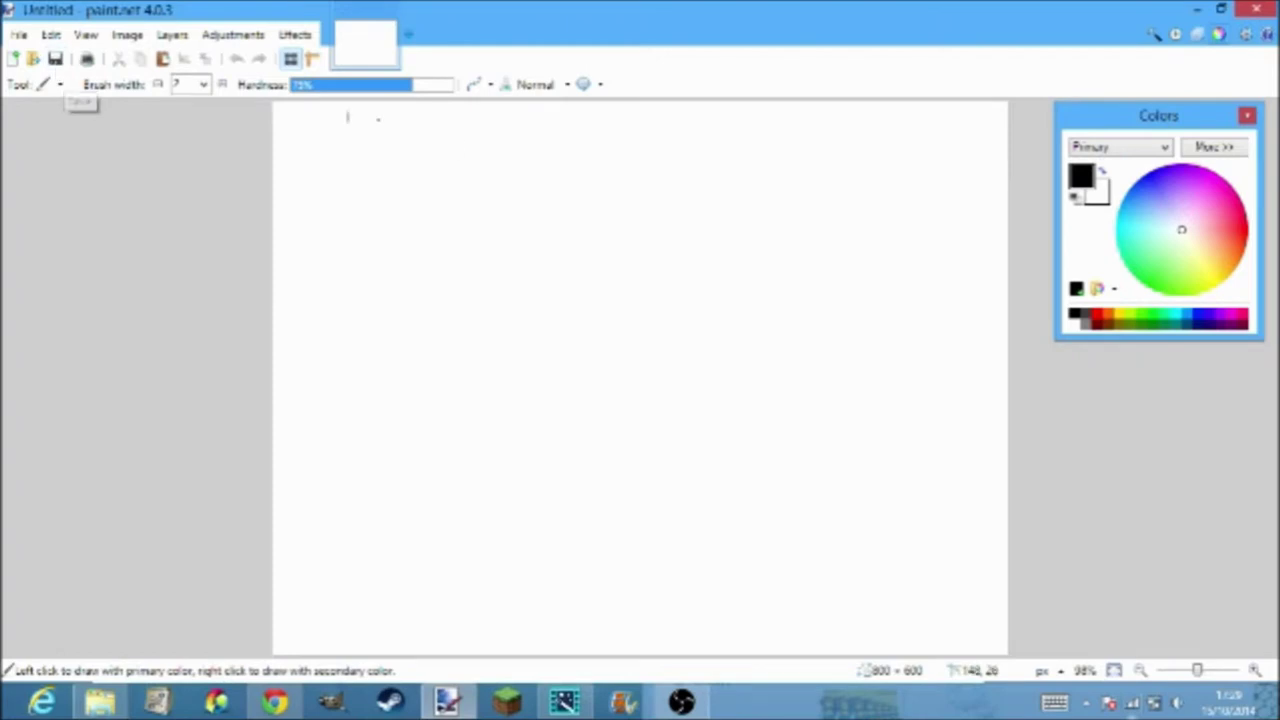
click(57, 86)
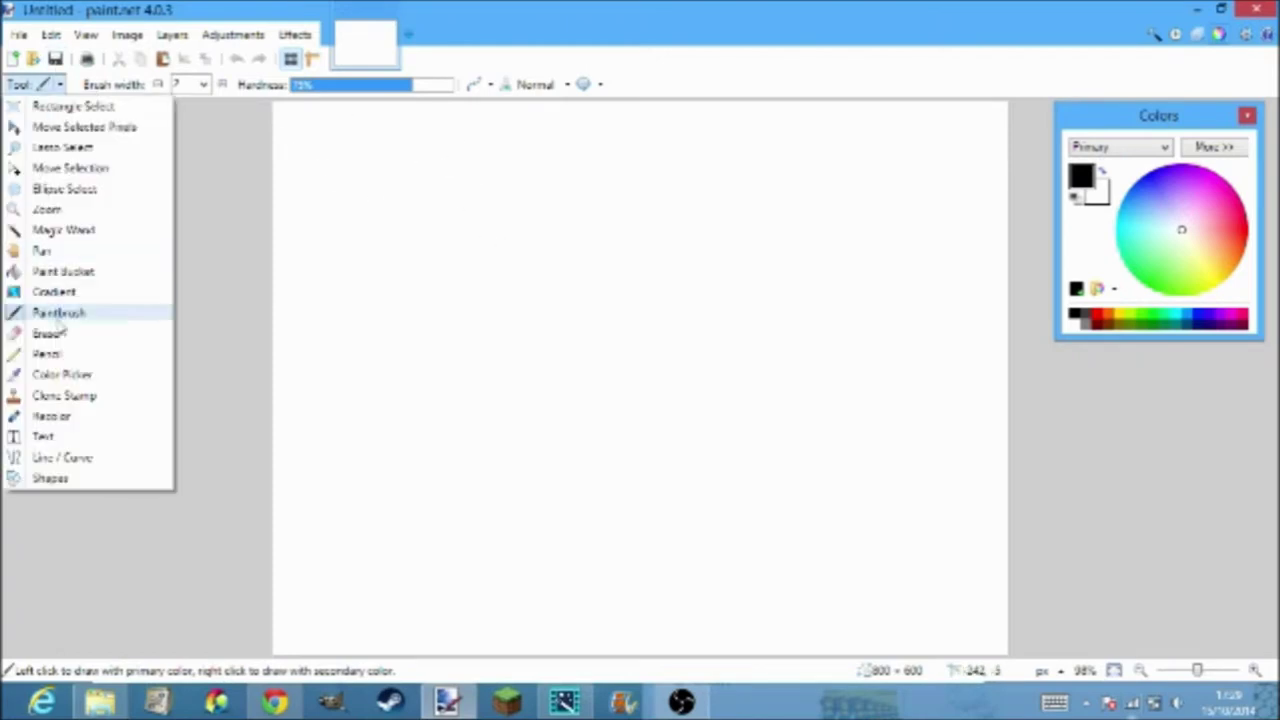
click(234, 200)
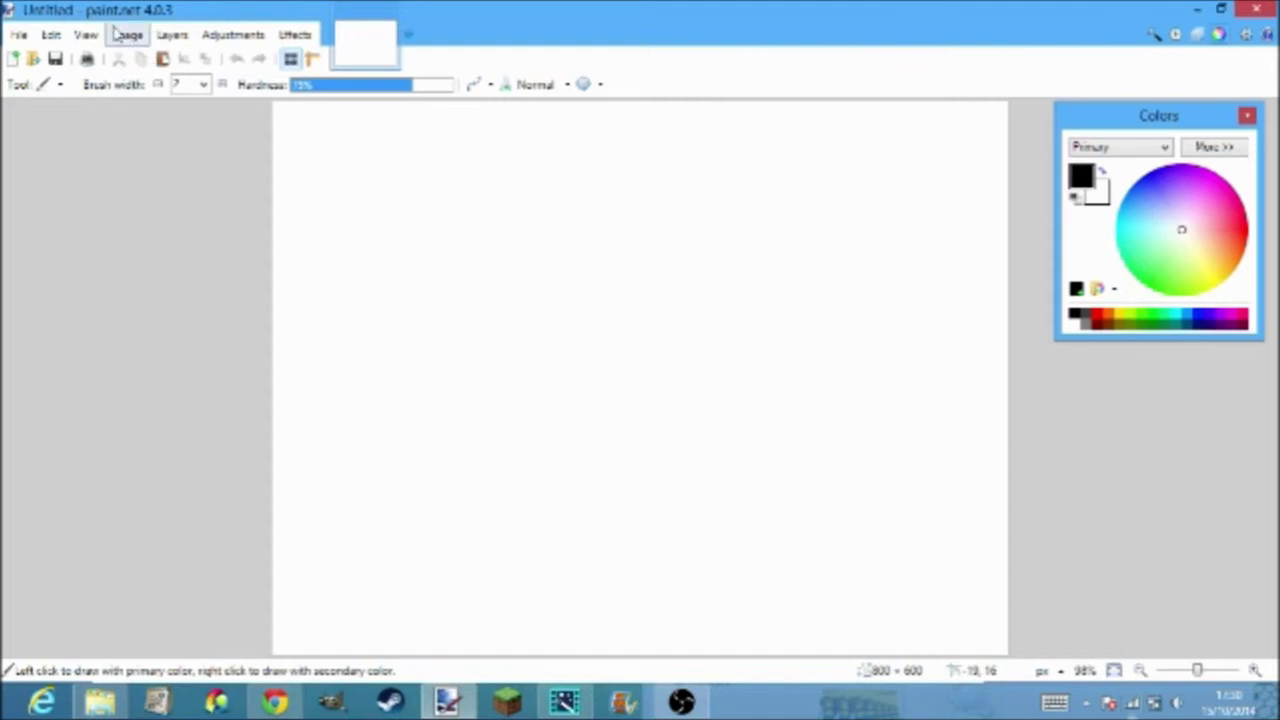
click(20, 35)
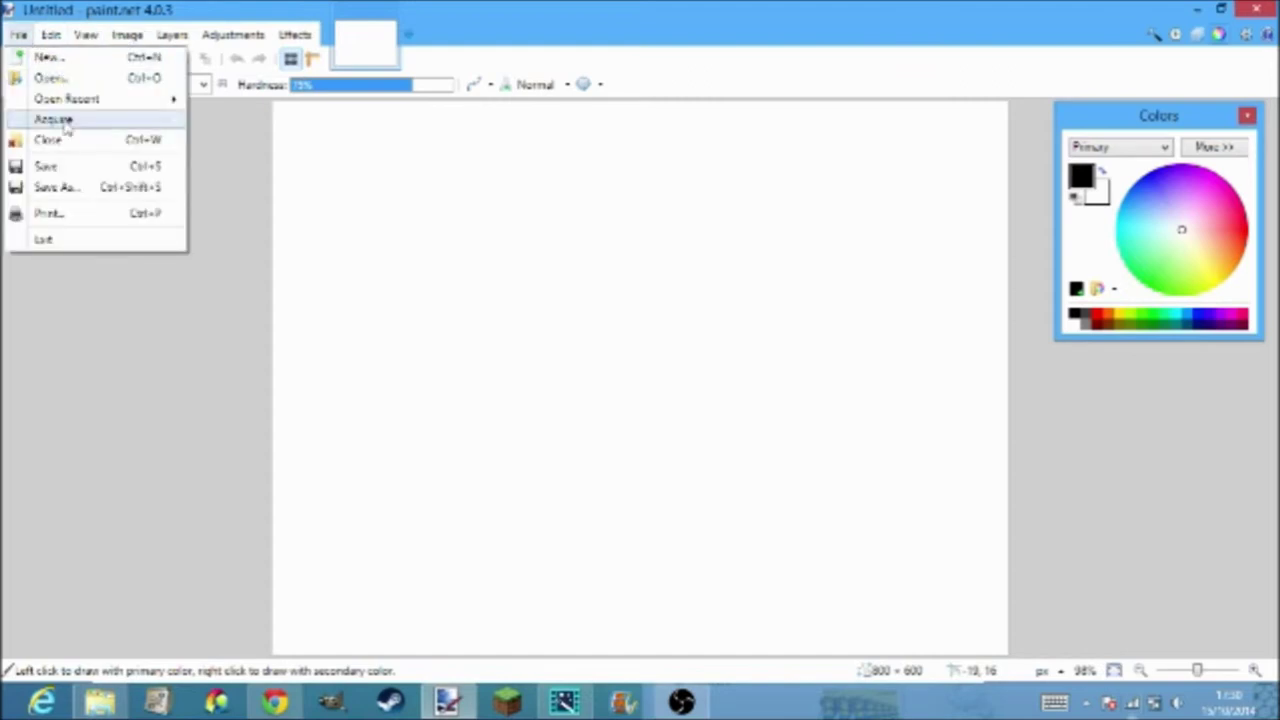
click(233, 144)
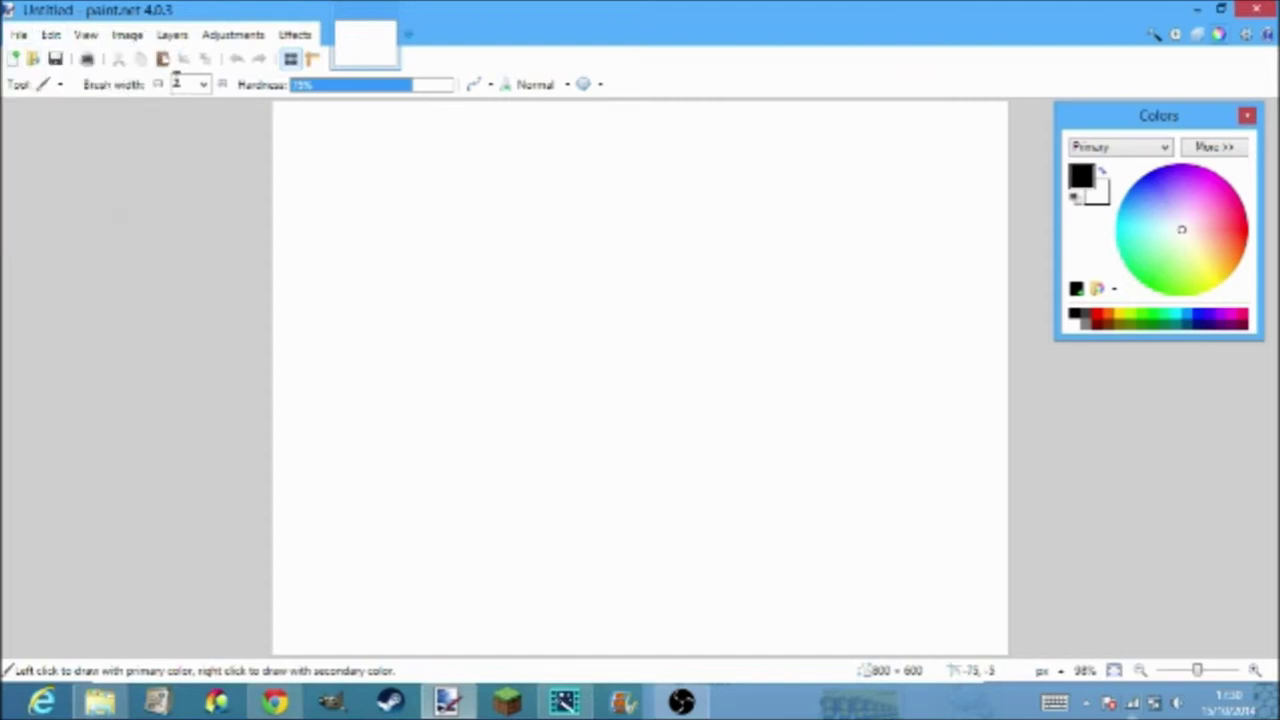
- Open the 300 × 240 metallic honeycomb.jpg from the Pics folder in place of the blank canvas
click(34, 59)
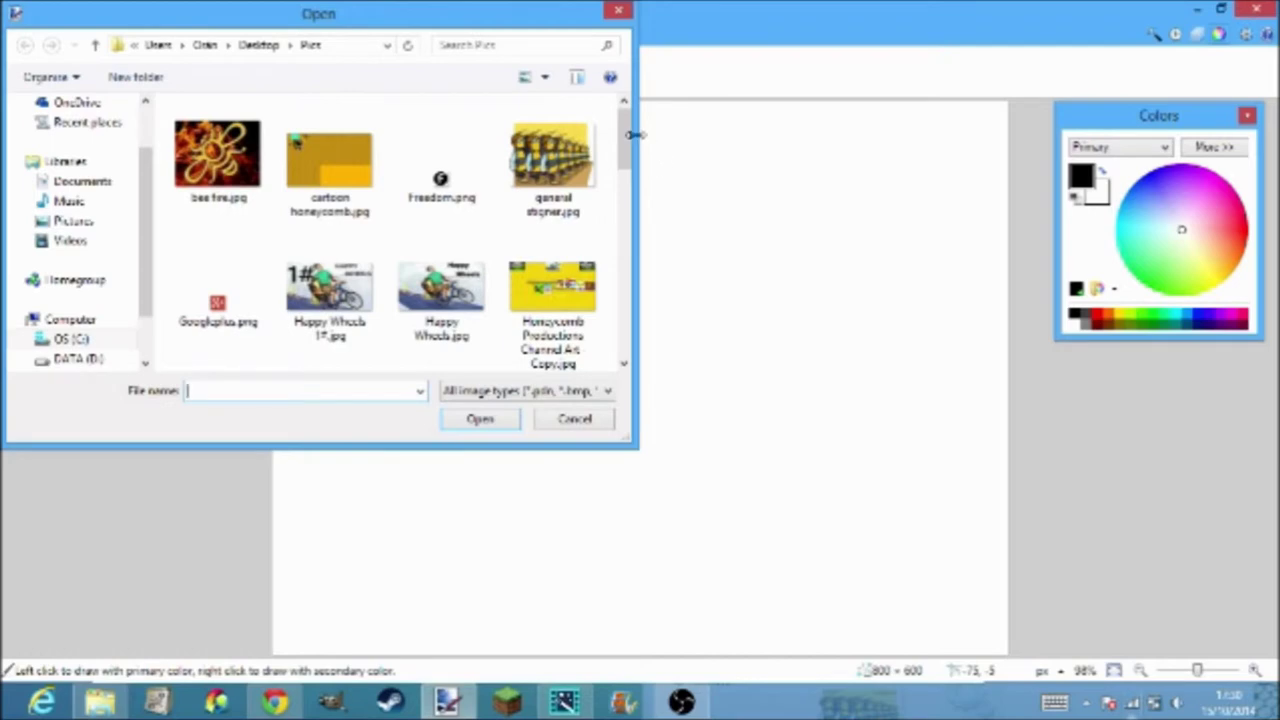
drag(630, 130, 625, 204)
click(266, 268)
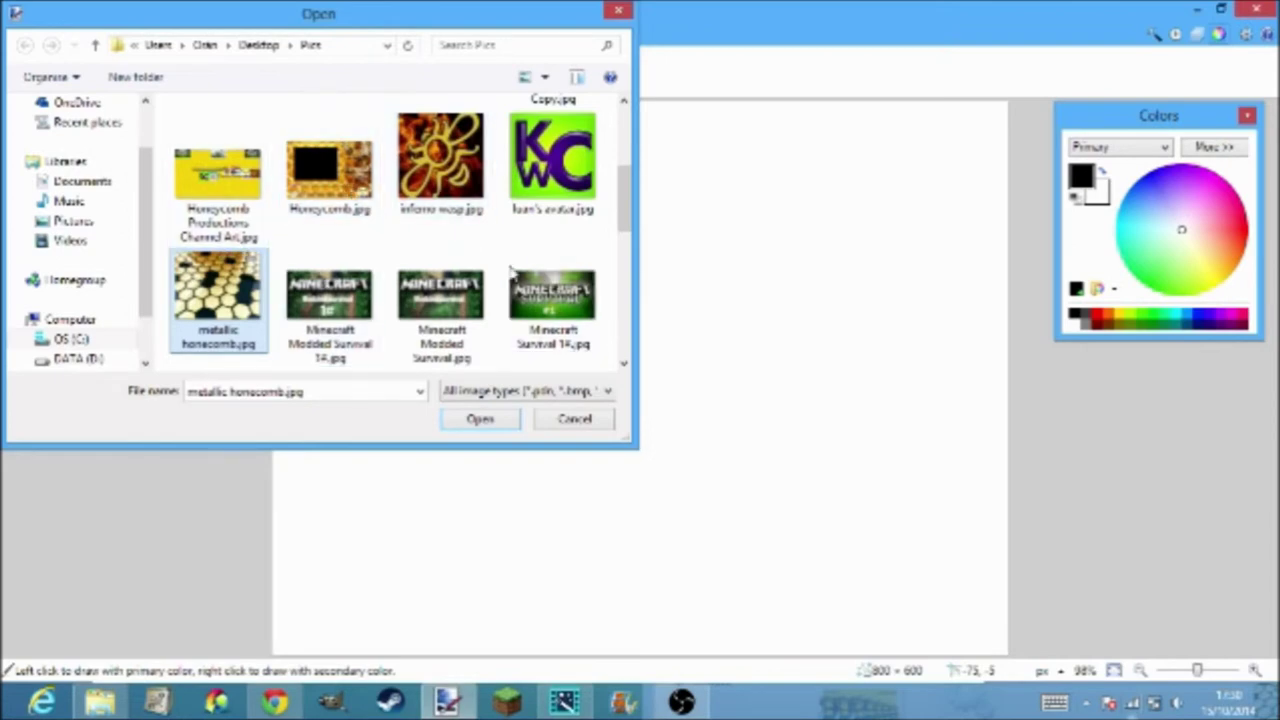
click(482, 422)
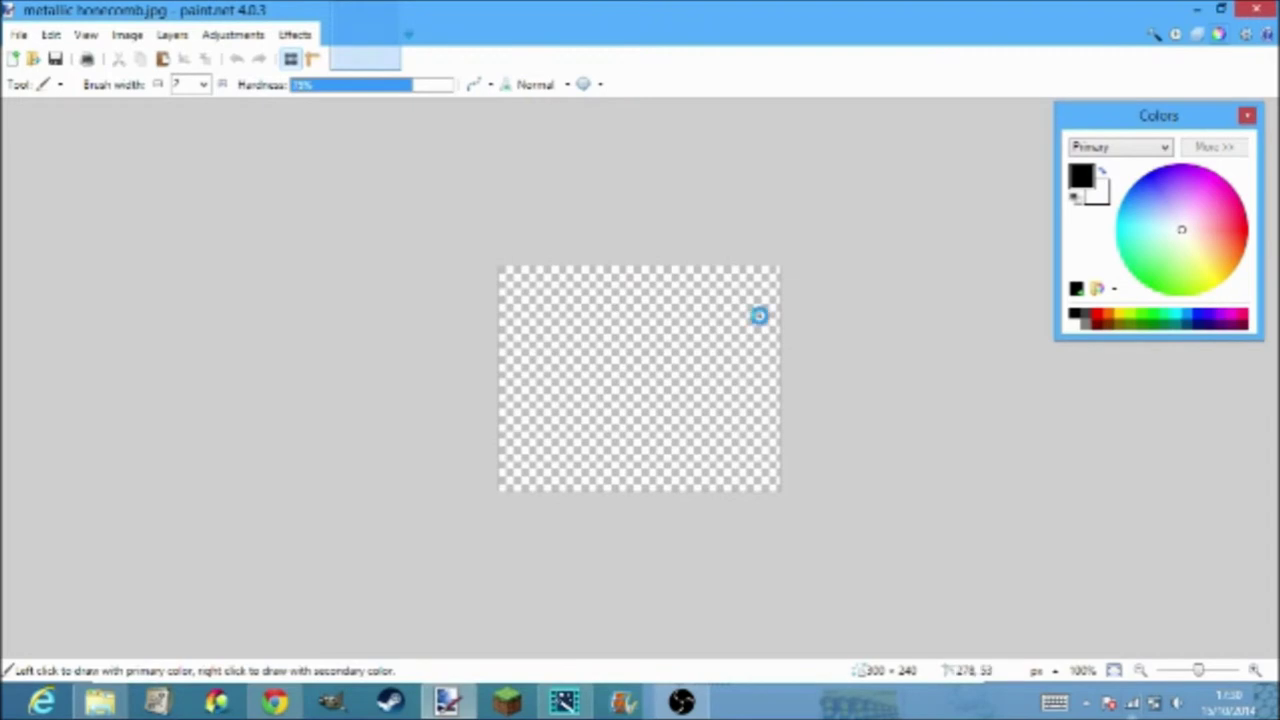
- Zoom in on the honeycomb picture with the Zoom tool
click(44, 86)
click(52, 205)
click(295, 263)
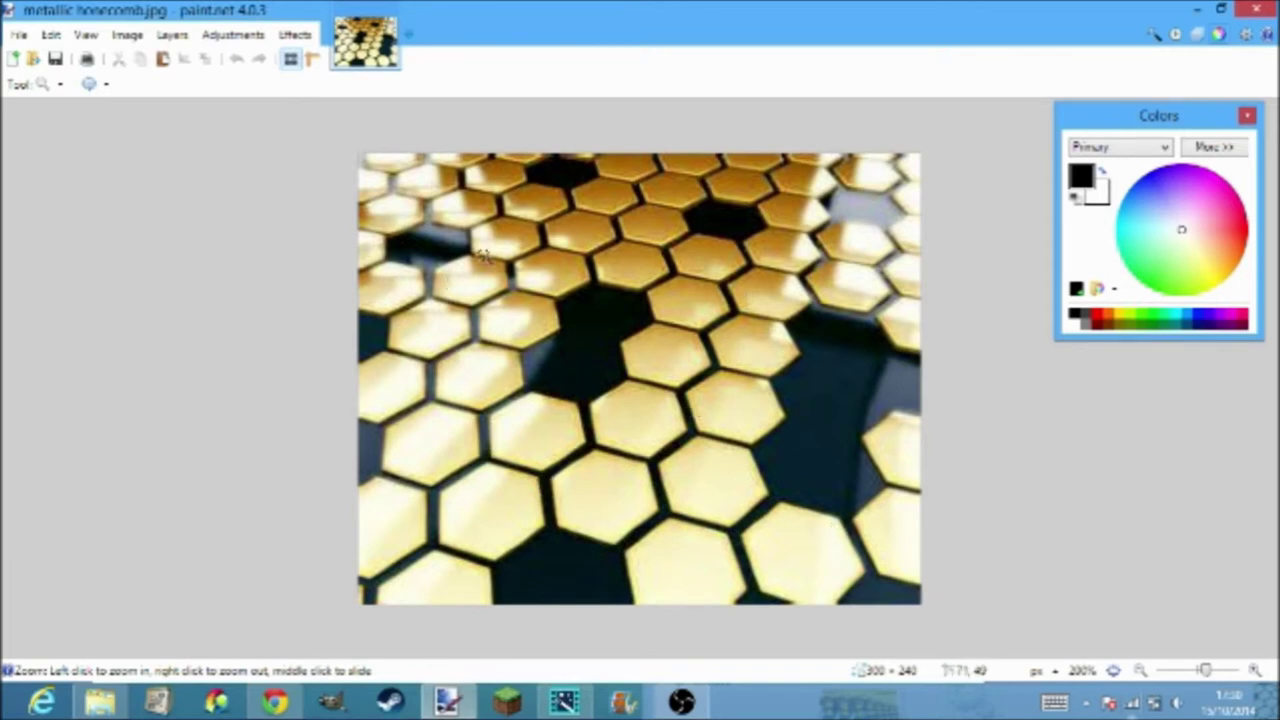
- Cancel the Open dialog without loading a file and switch to the Color Picker tool
click(33, 58)
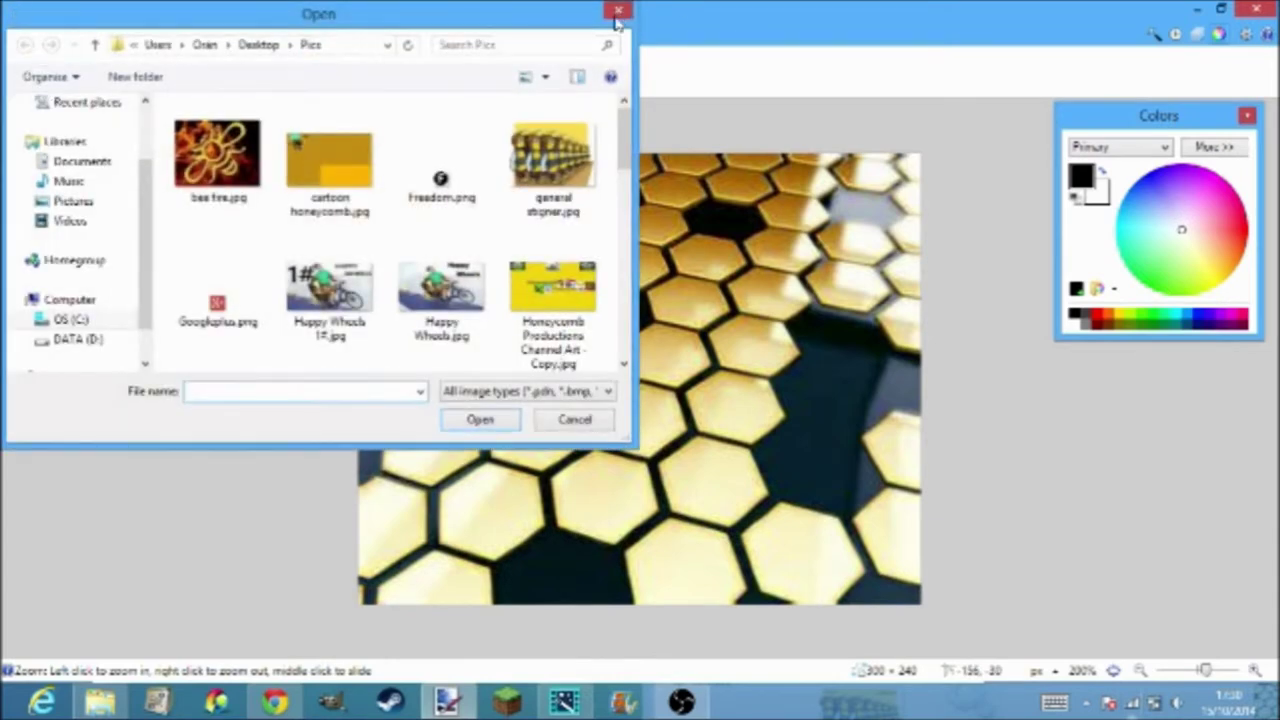
key(Escape)
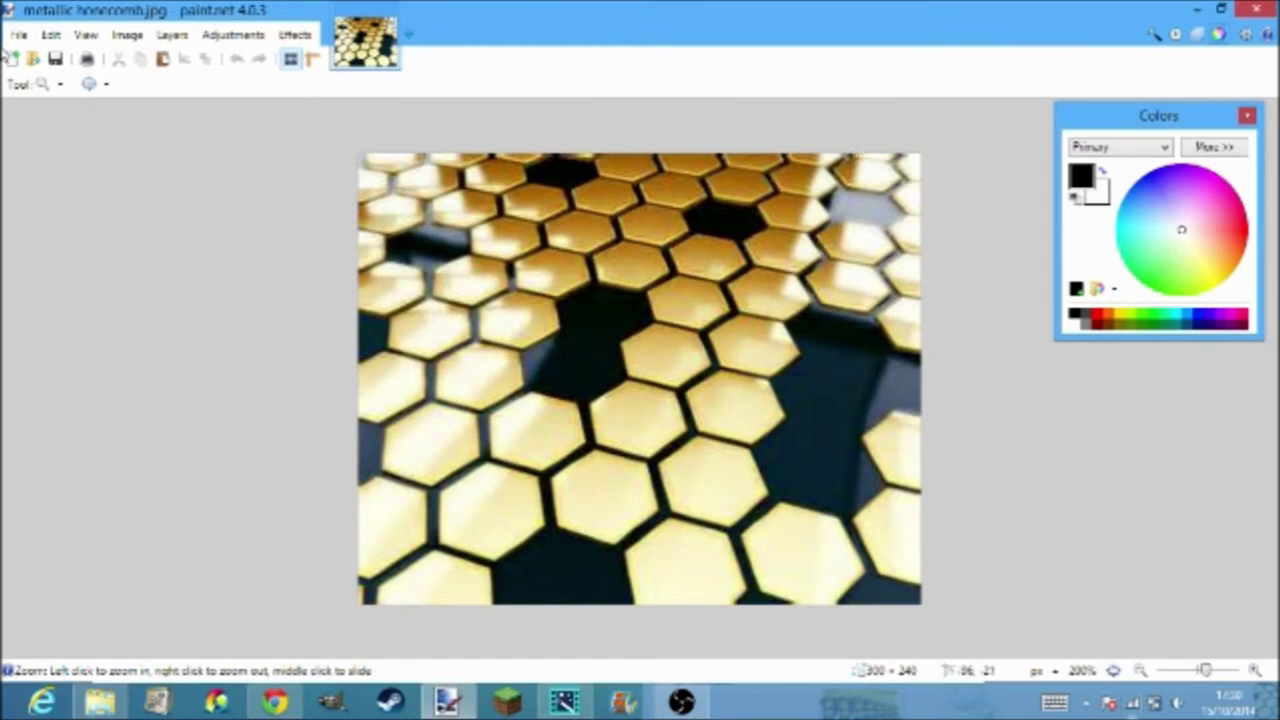
click(46, 85)
click(62, 374)
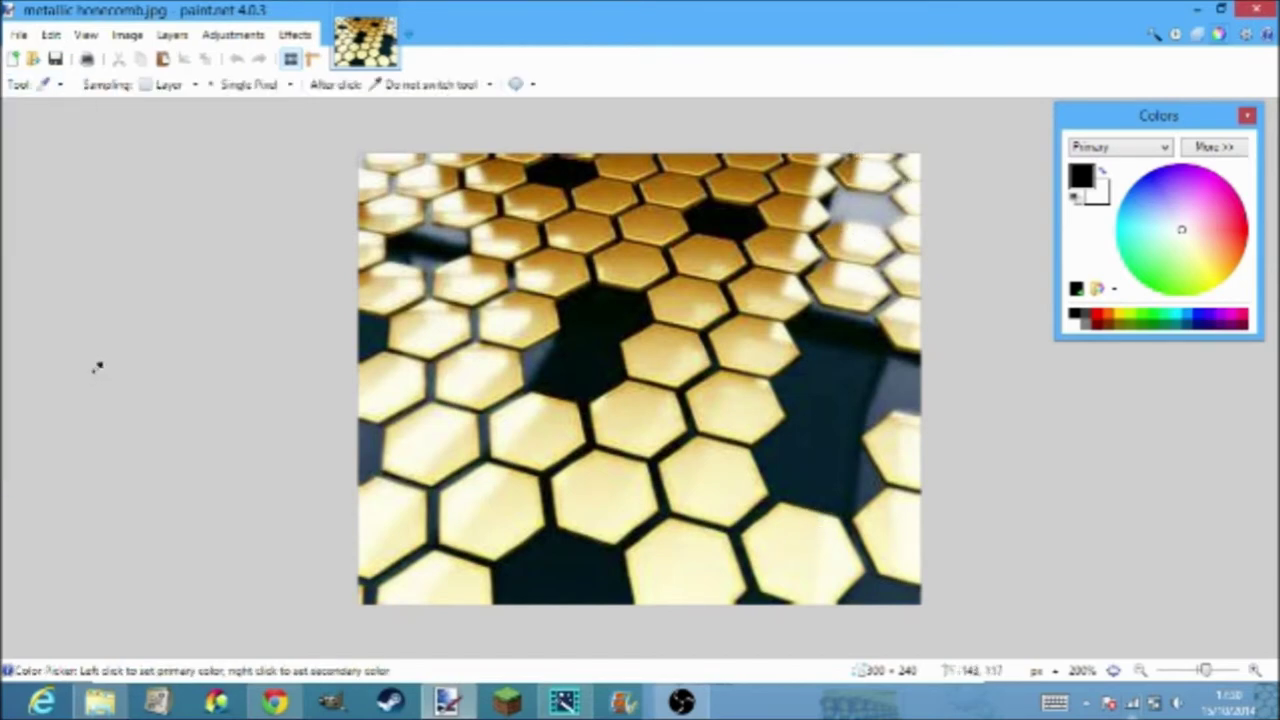
click(48, 86)
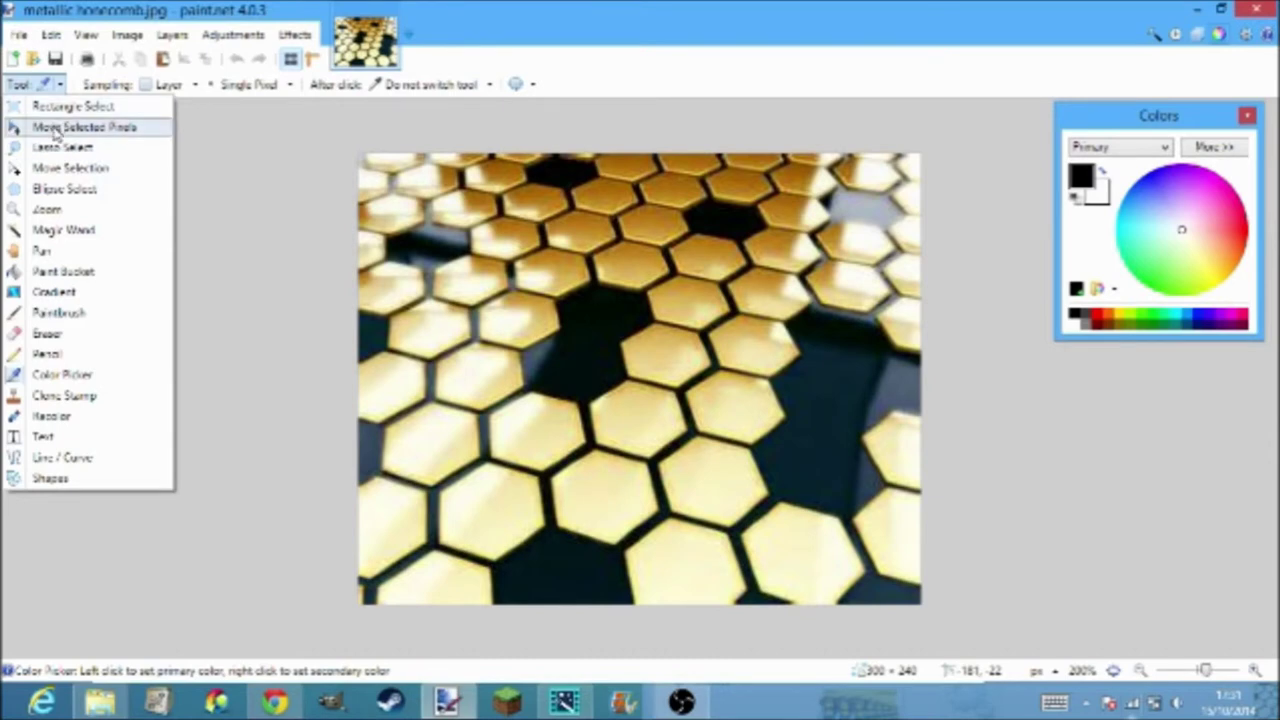
- Draw a filled-with-outline black rectangle covering the honeycomb picture's upper-left area
click(77, 482)
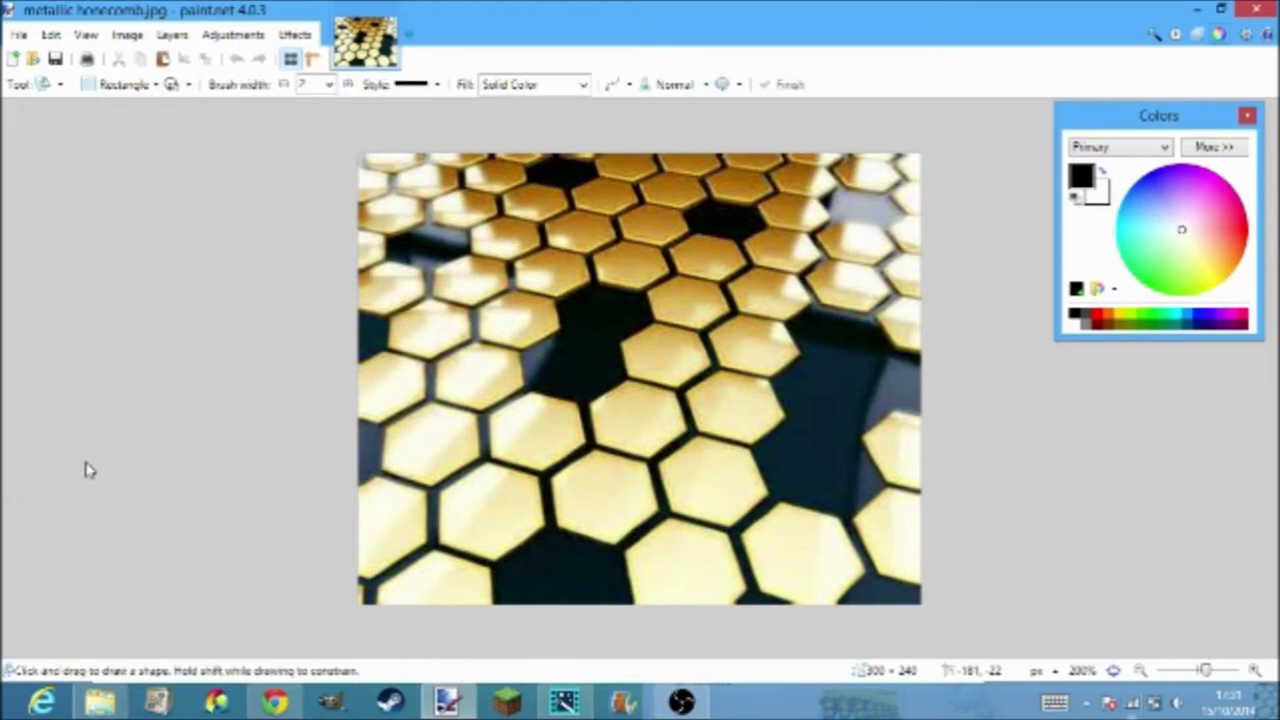
click(70, 480)
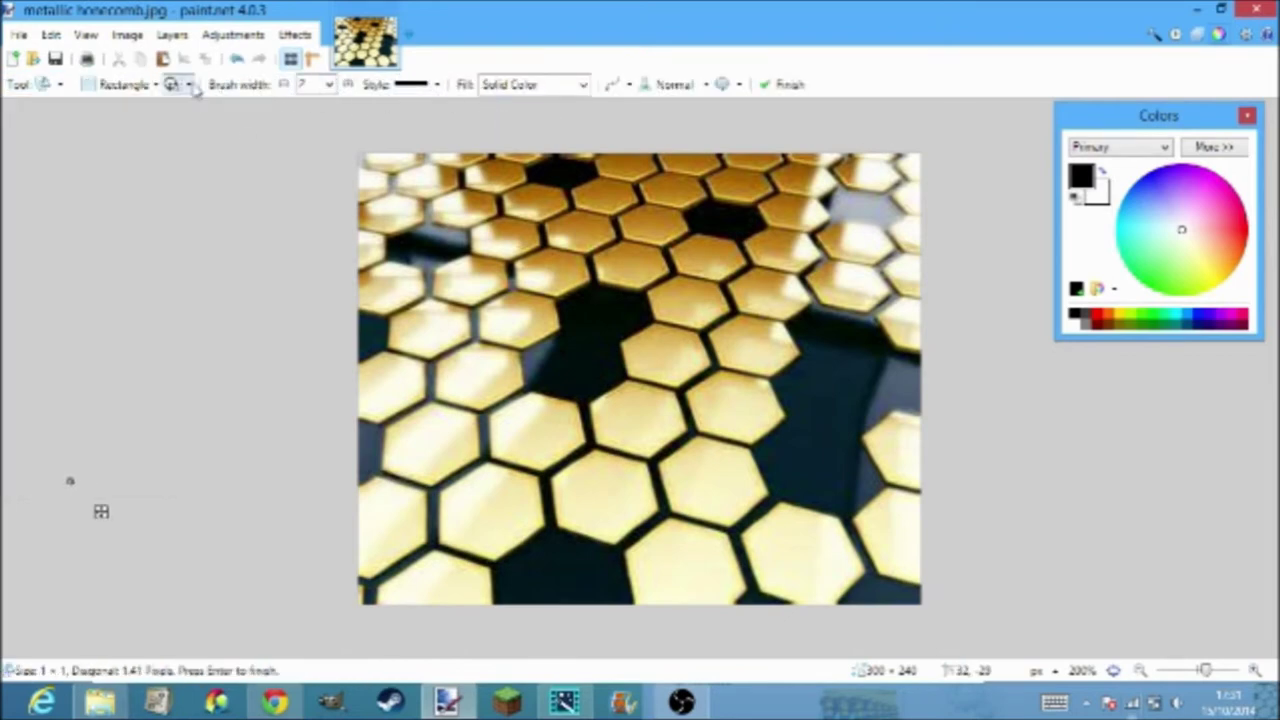
click(189, 85)
click(207, 151)
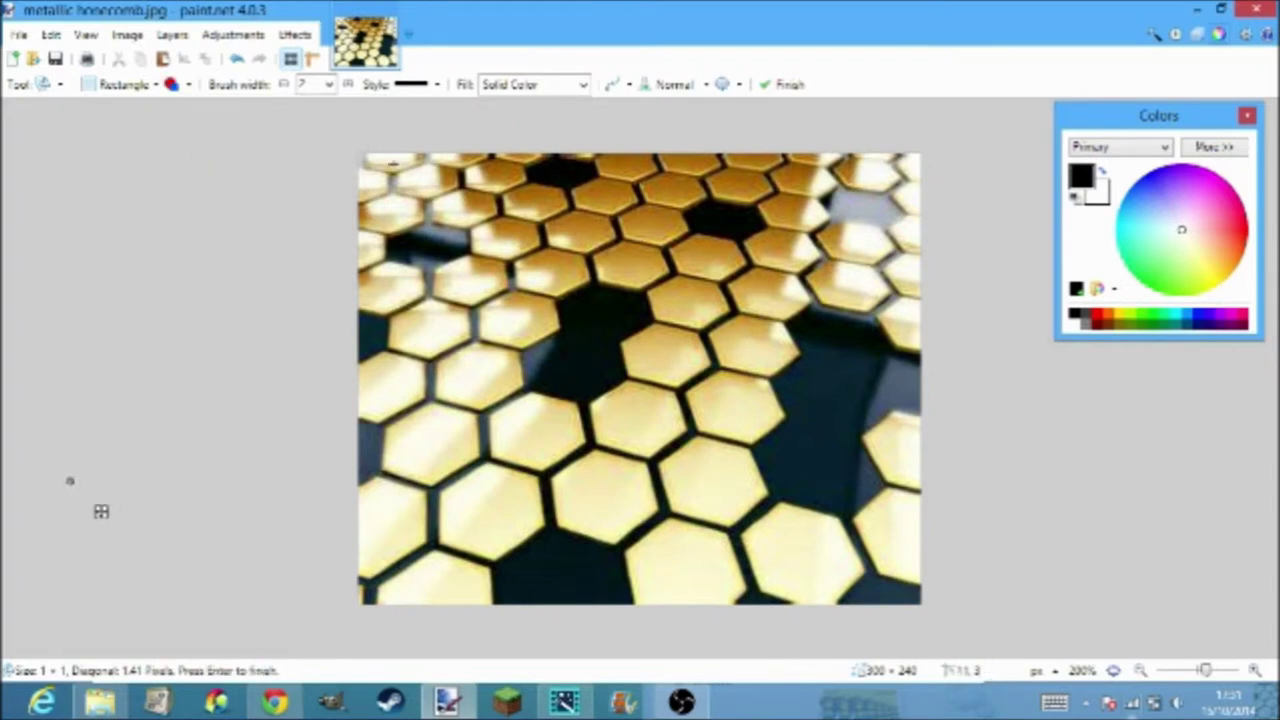
drag(403, 197, 754, 454)
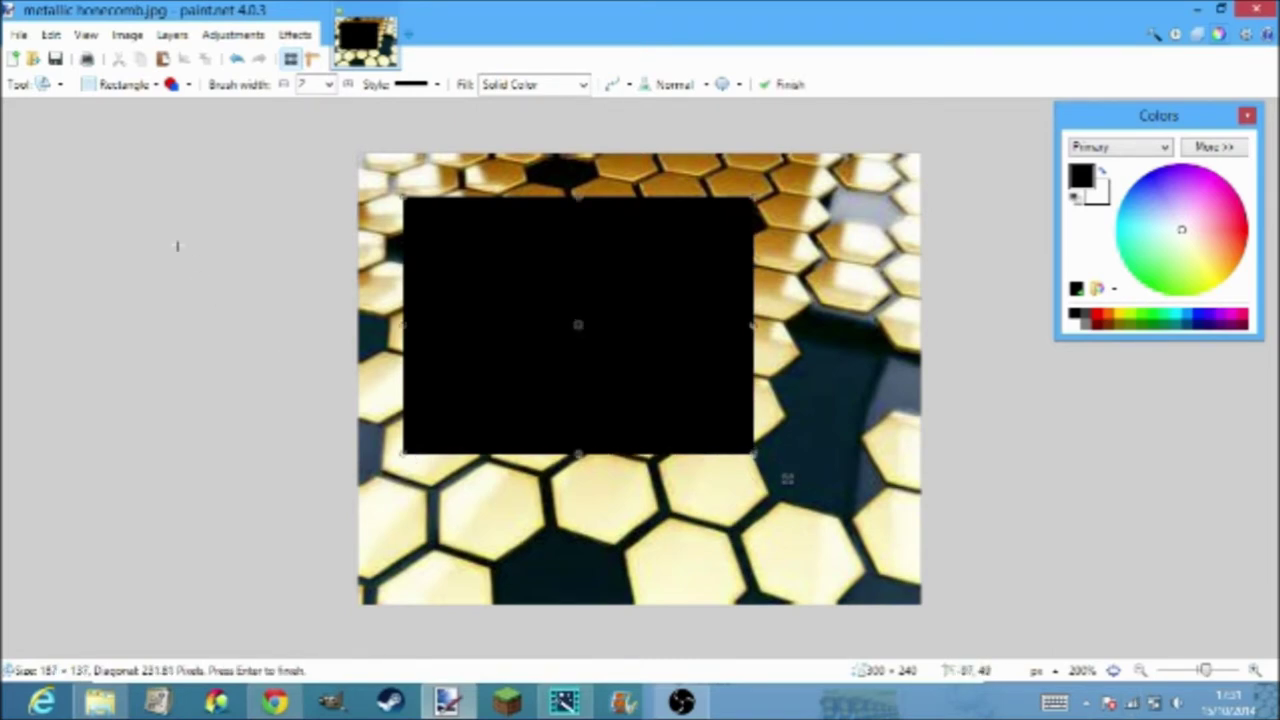
key(Return)
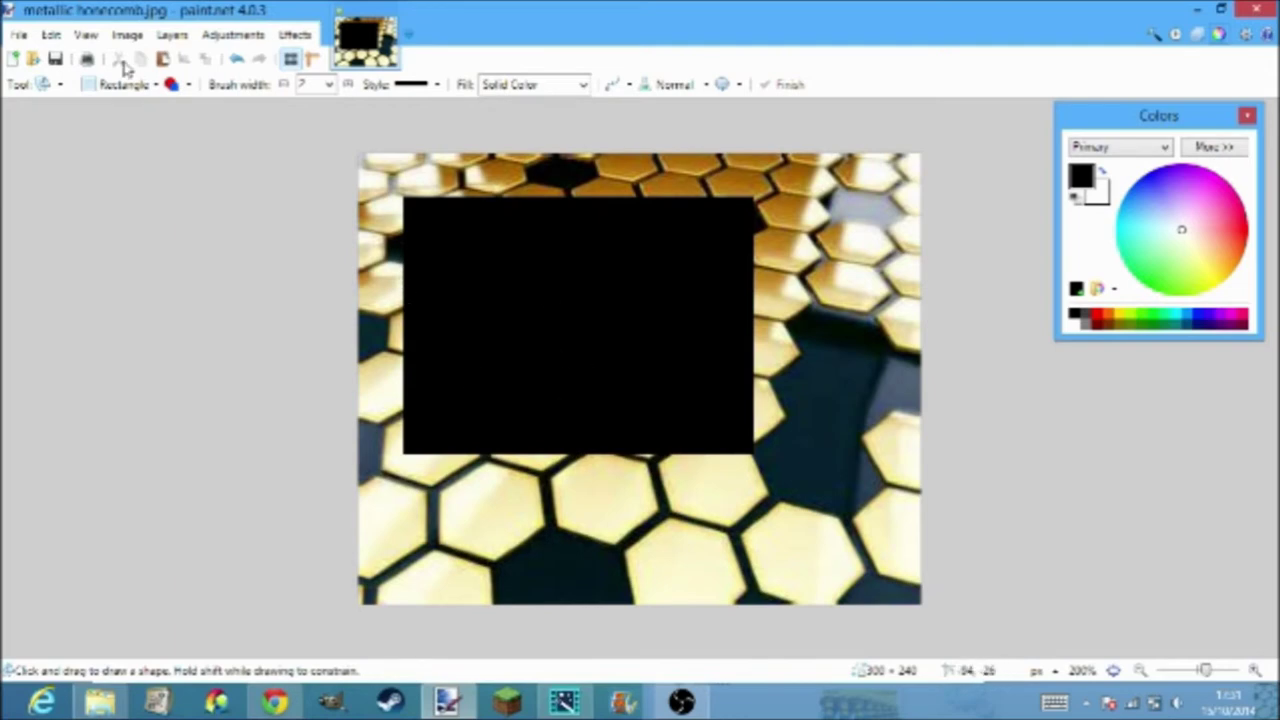
click(32, 58)
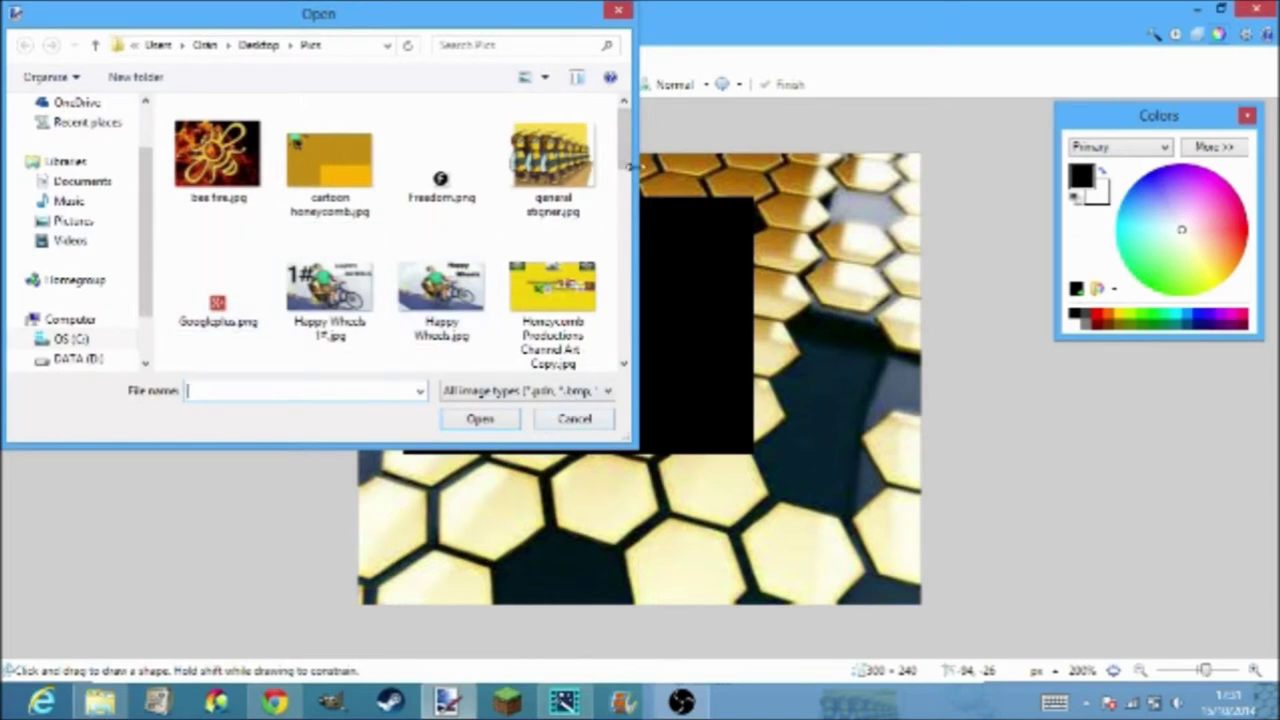
- Cancel the Open dialog and restore the Paint.NET window so the desktop shows behind it
drag(630, 150, 622, 390)
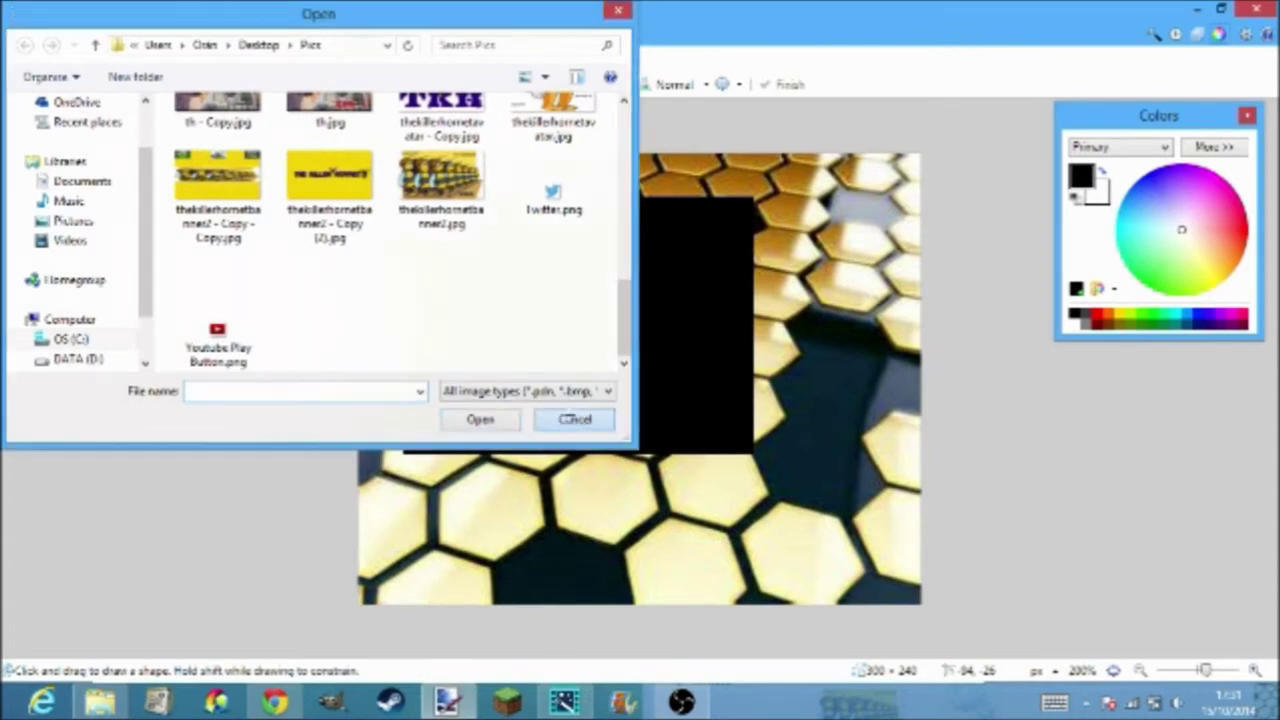
click(574, 418)
mouse_move(767, 26)
mouse_down()
mouse_move(561, 363)
mouse_move(527, 368)
mouse_up()
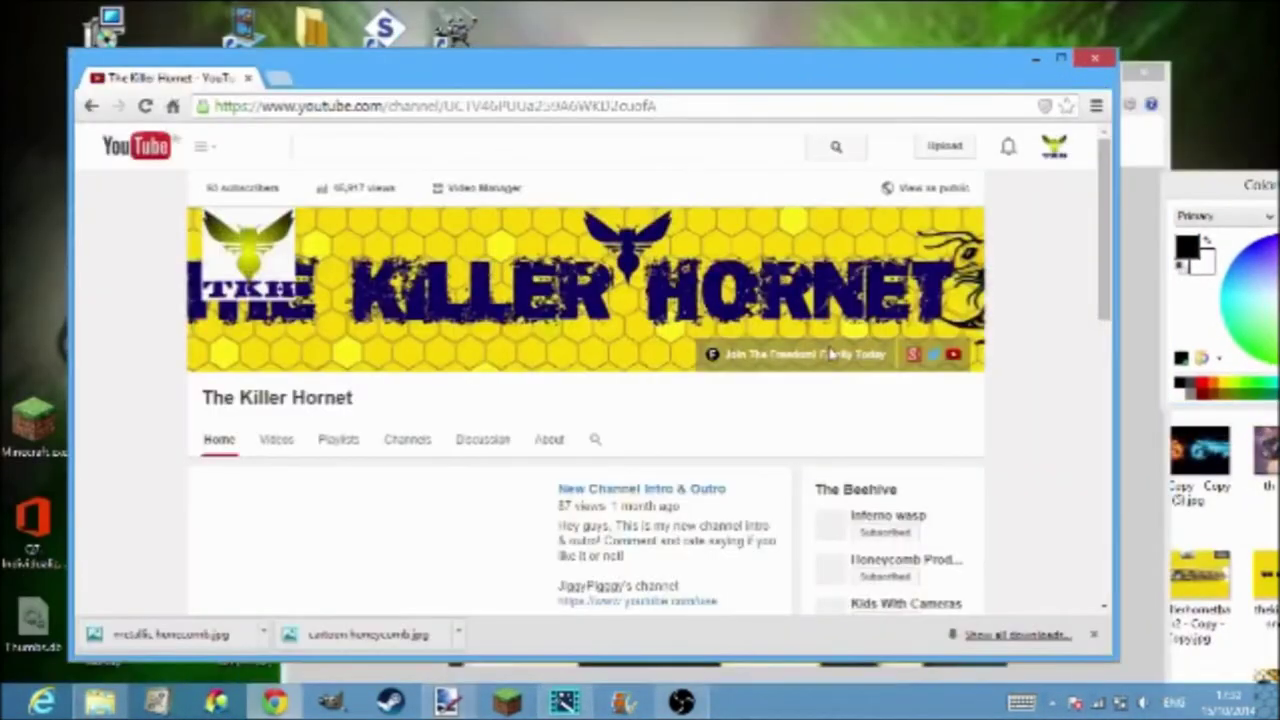
- Check the banner's Join link and its YouTube and Twitter icon menus, dismissing each
click(830, 354)
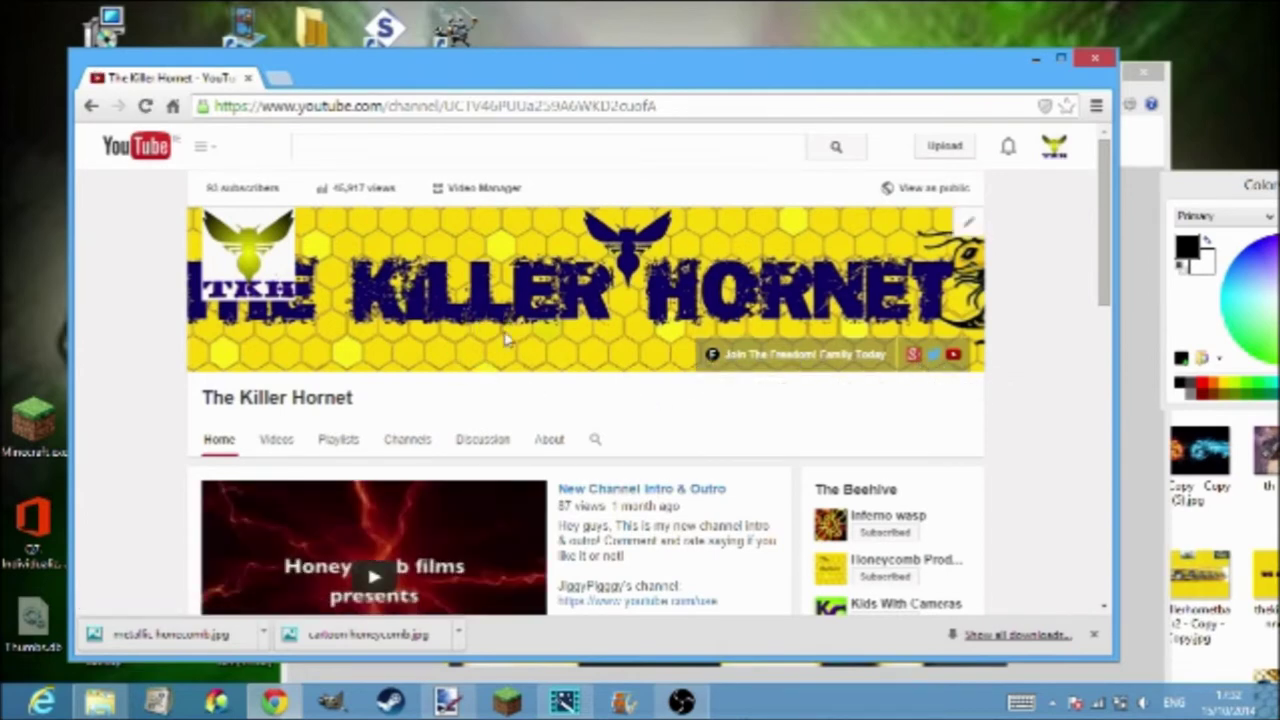
right_click(953, 356)
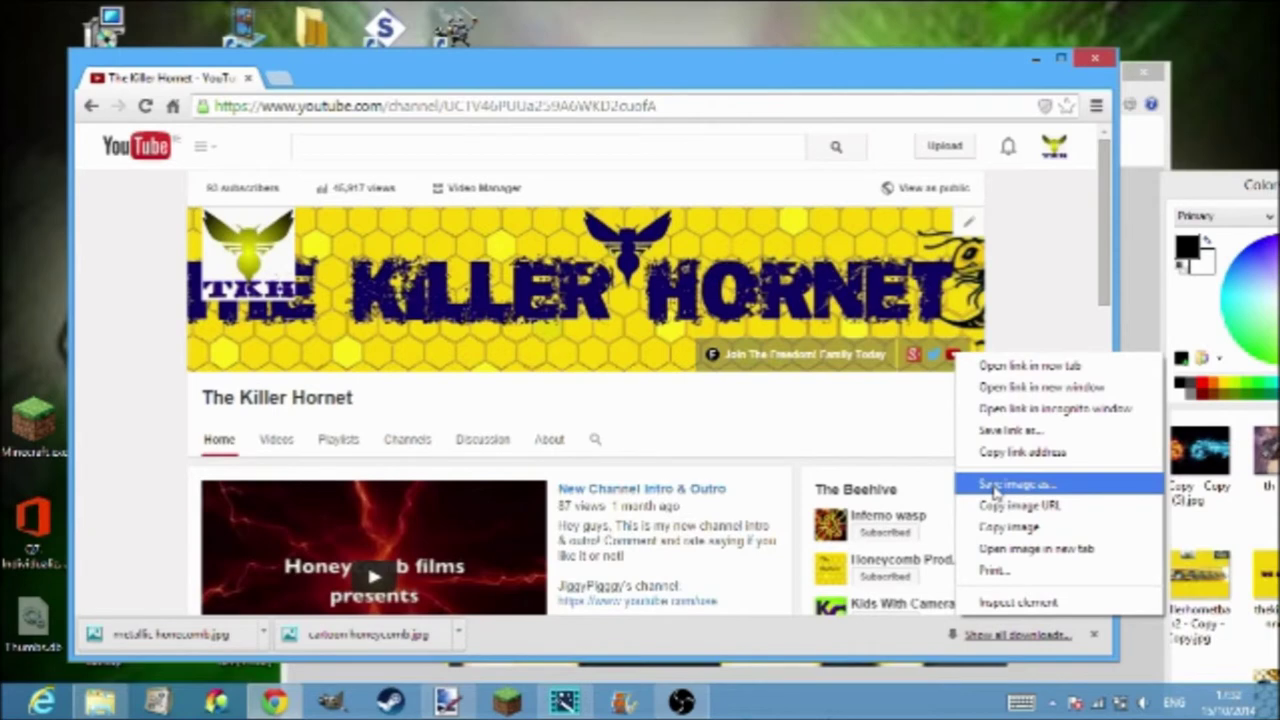
click(811, 398)
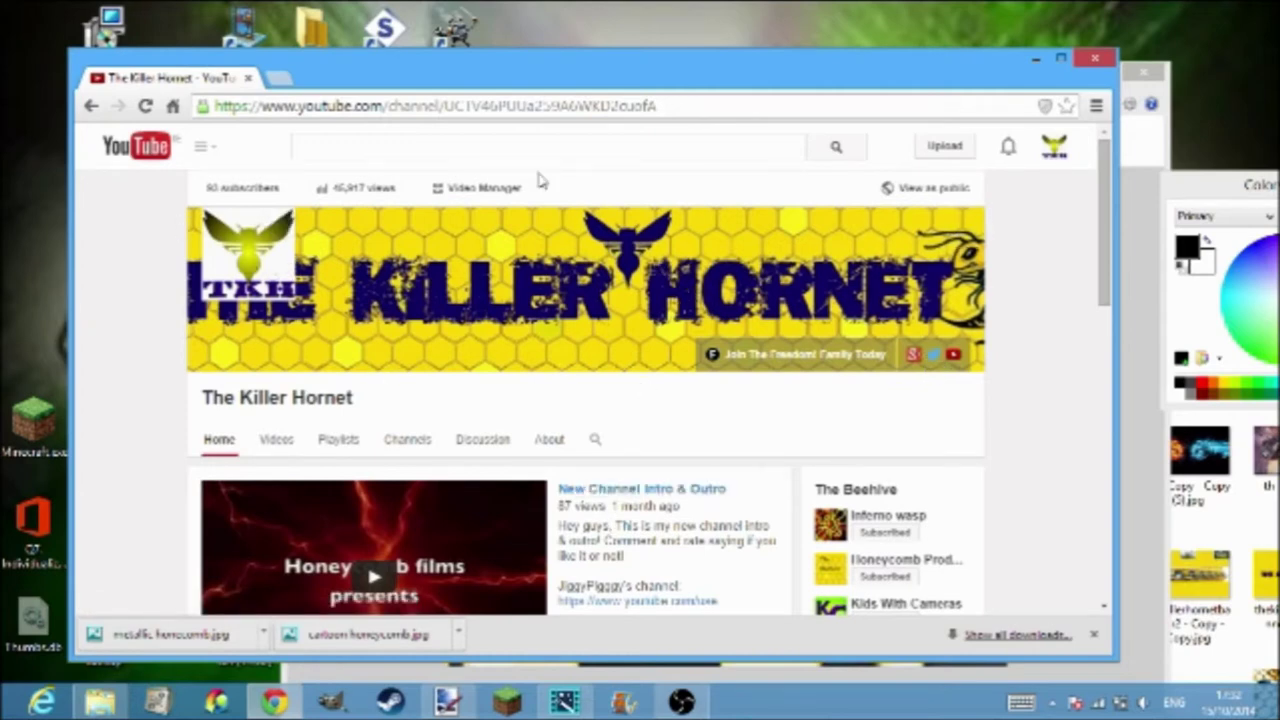
click(936, 360)
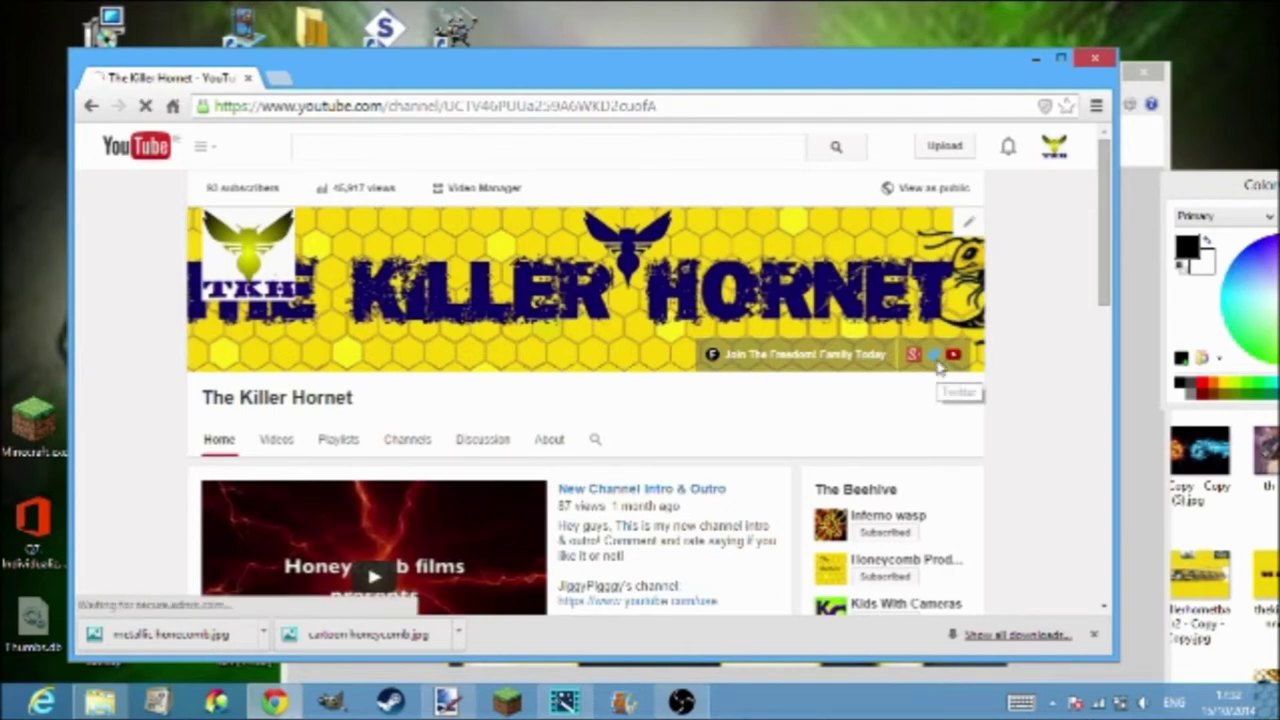
right_click(940, 362)
click(826, 424)
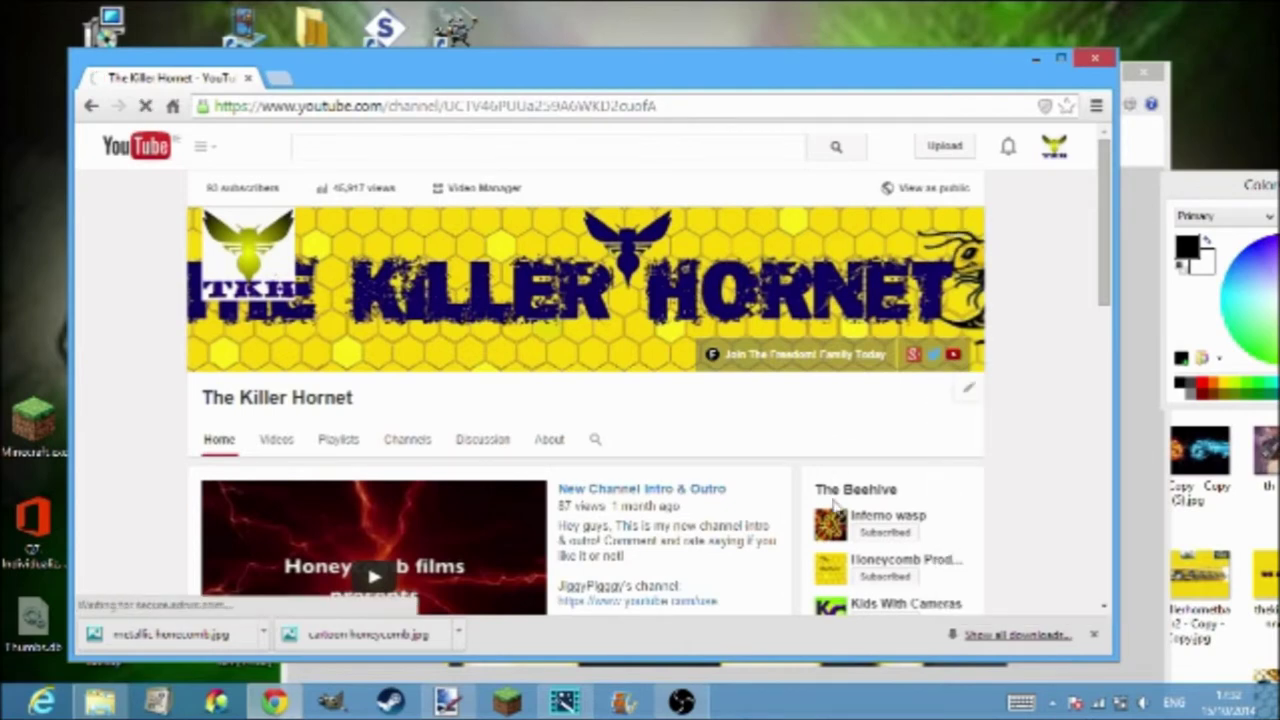
- Scroll down and open Honeycomb Productions from The Beehive channel list
scroll(900, 450, down, 2)
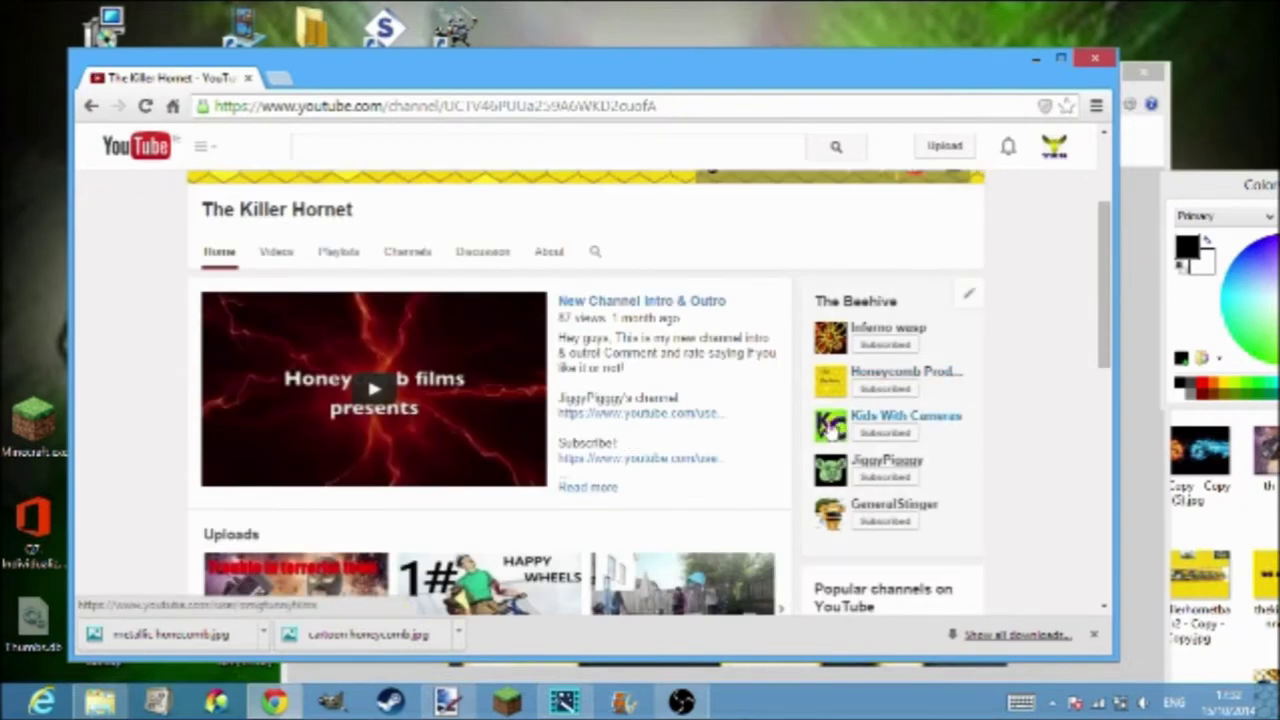
mouse_move(770, 413)
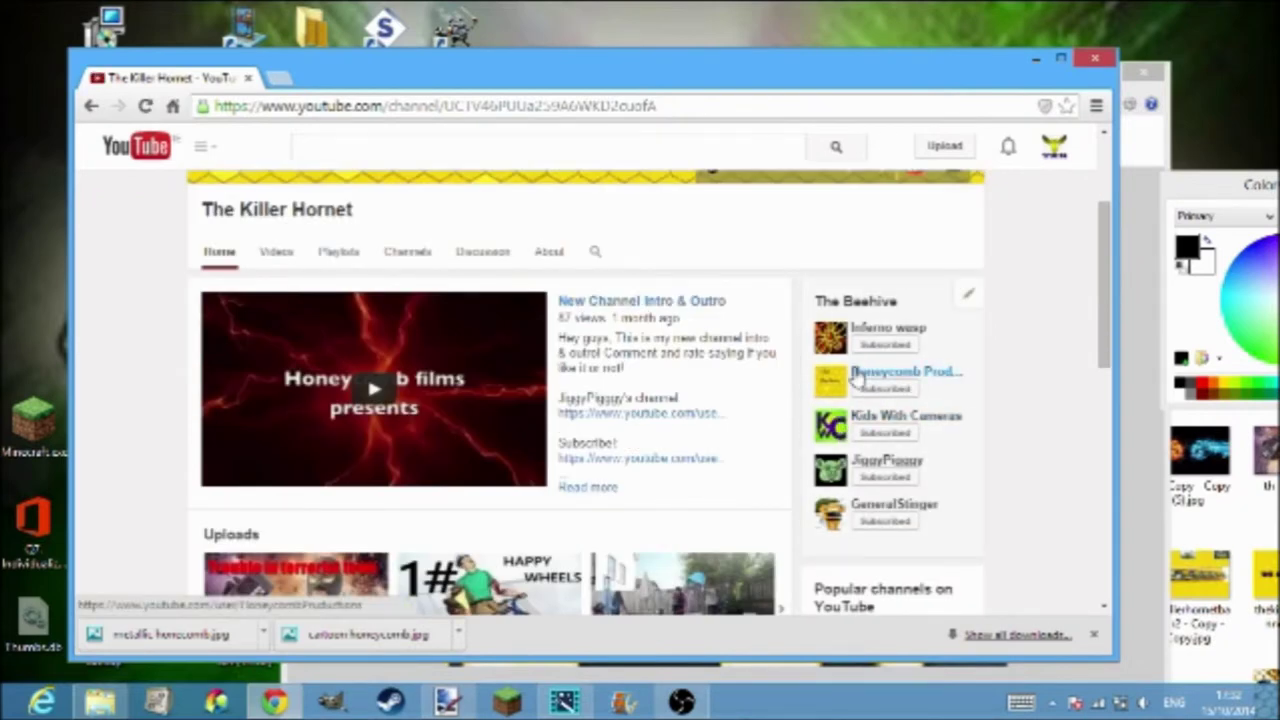
click(895, 372)
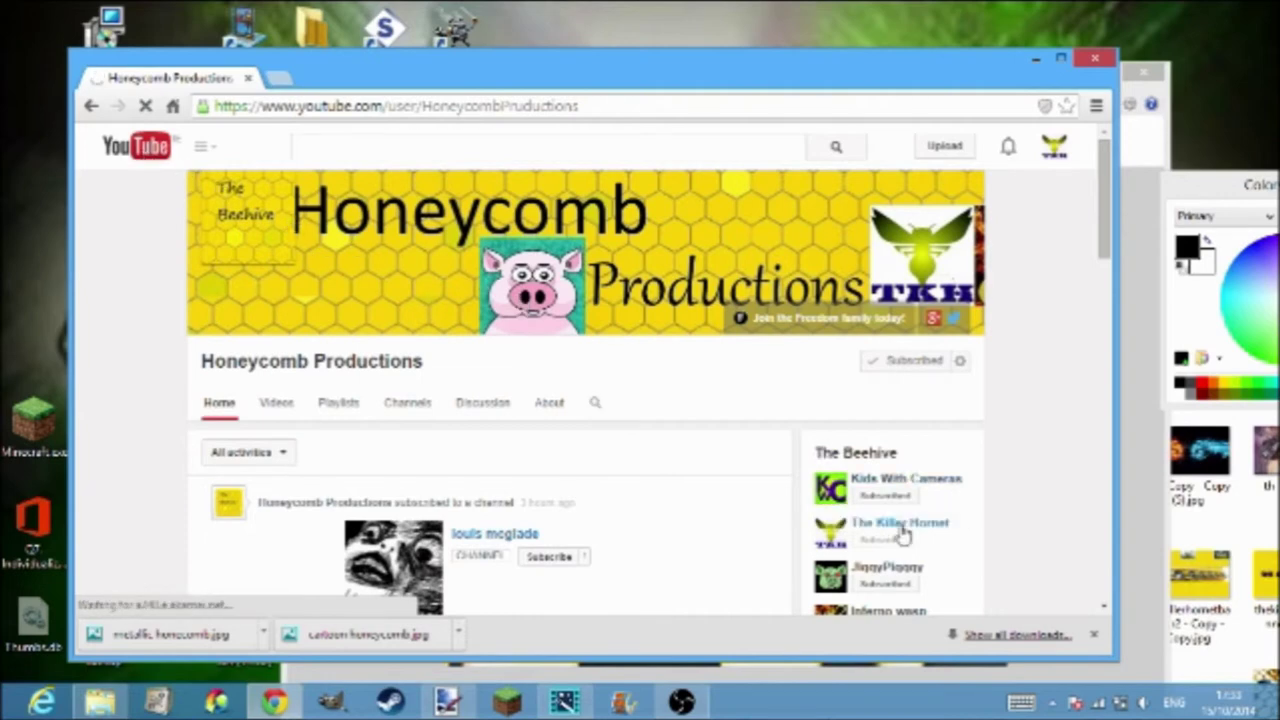
- Inspect image options for the Kids With Cameras avatar, a popular channel avatar and the accidental shot thumbnail
scroll(903, 537, down, 2)
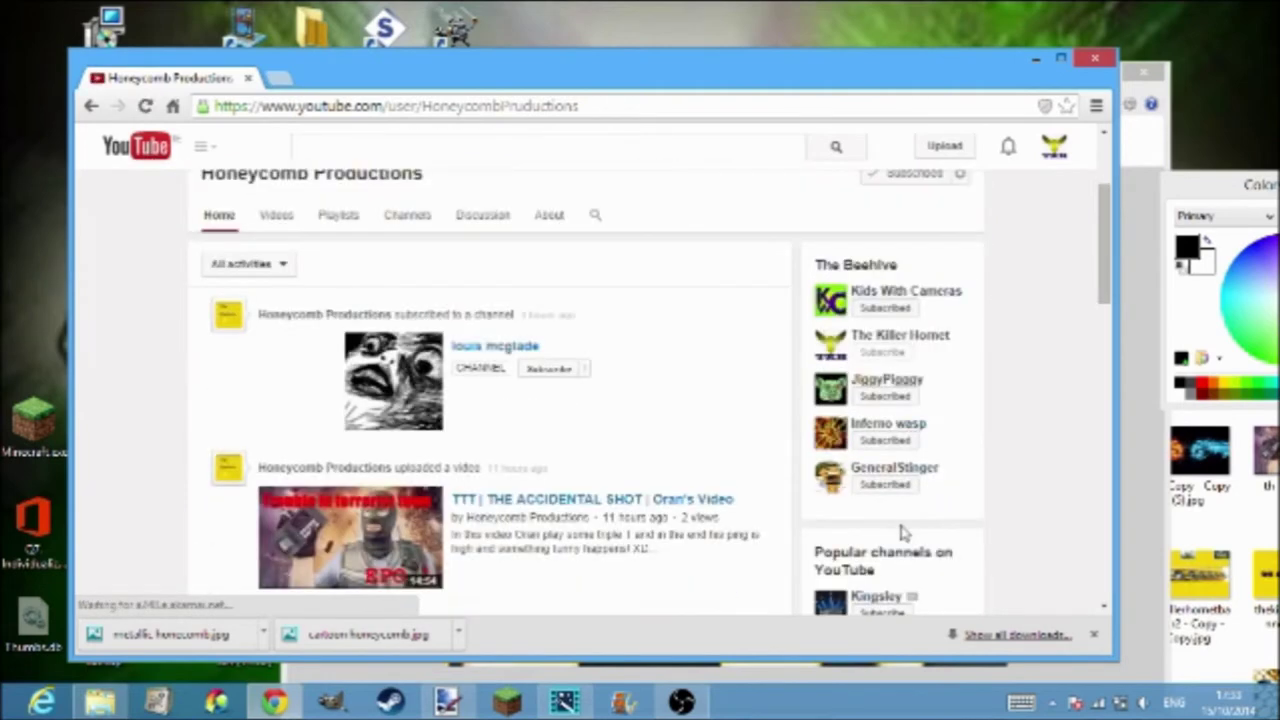
right_click(838, 304)
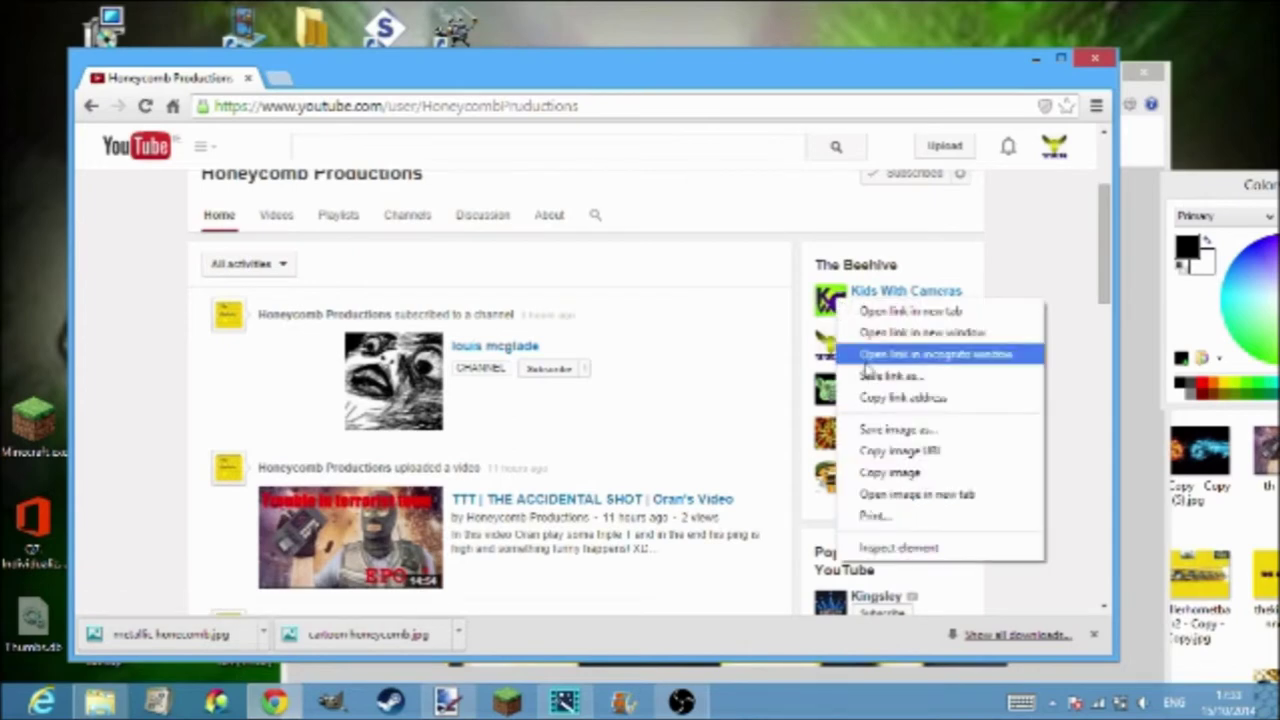
click(796, 223)
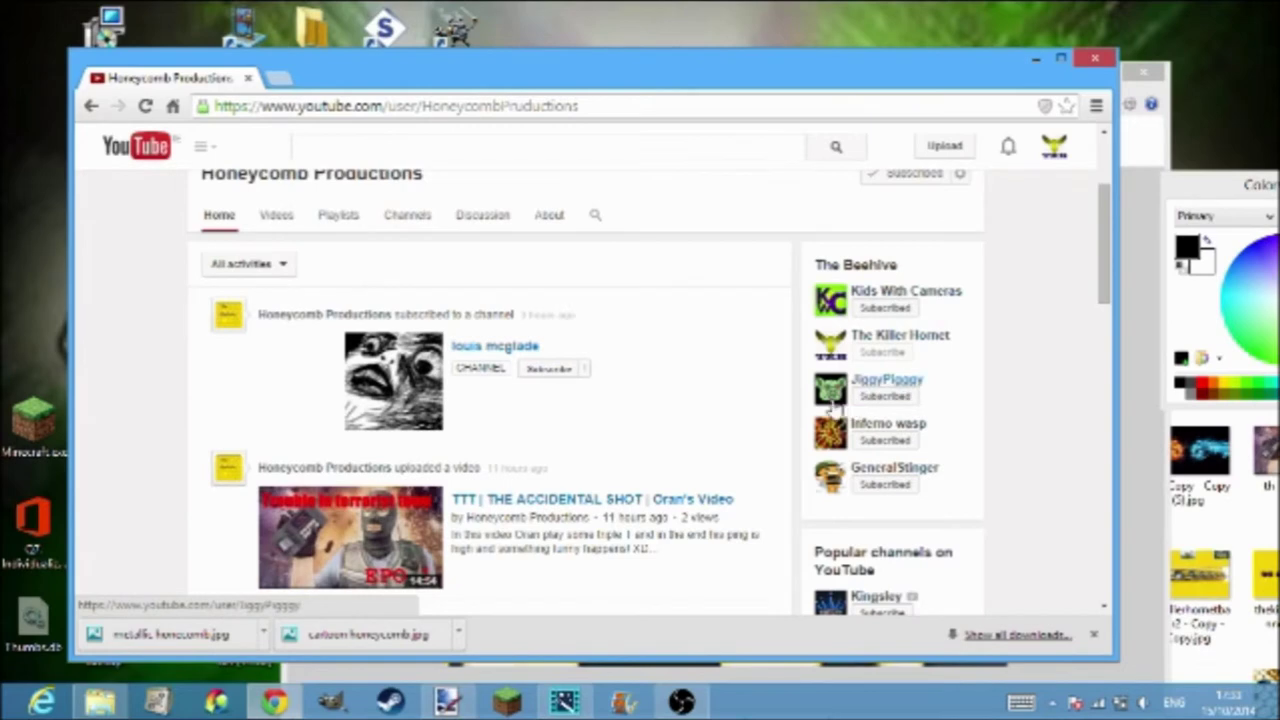
scroll(734, 457, down, 2)
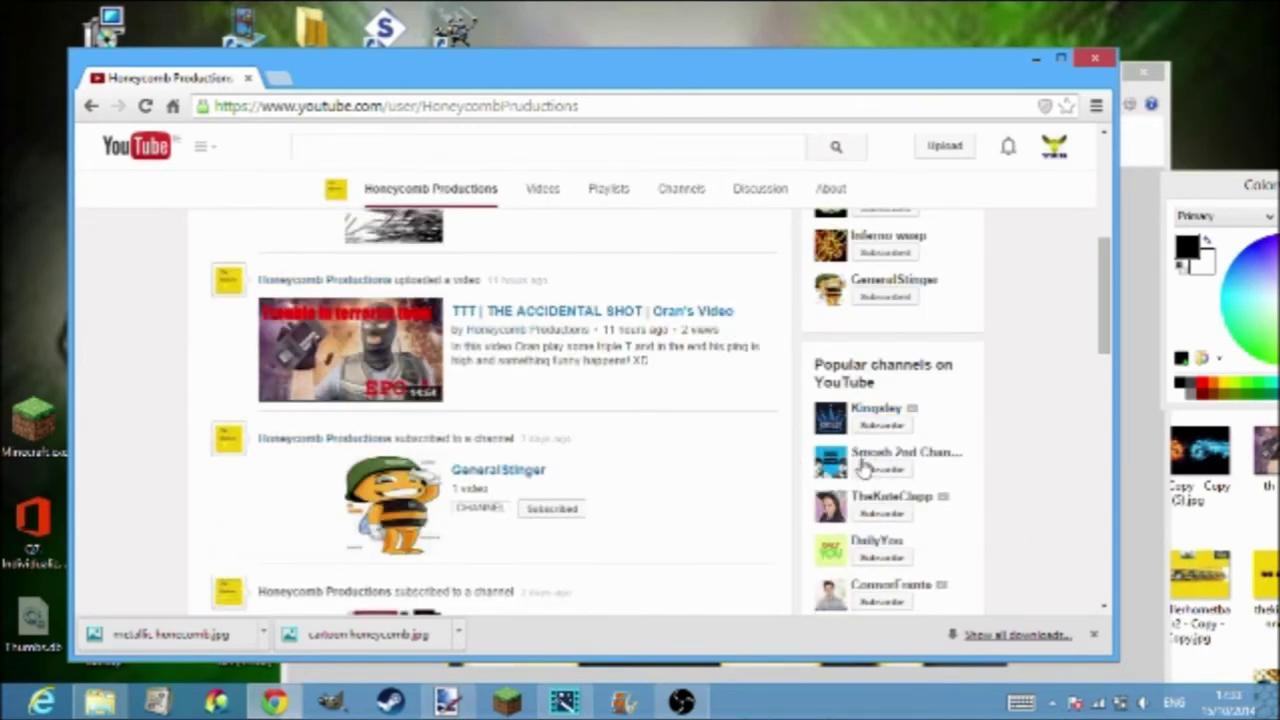
right_click(830, 458)
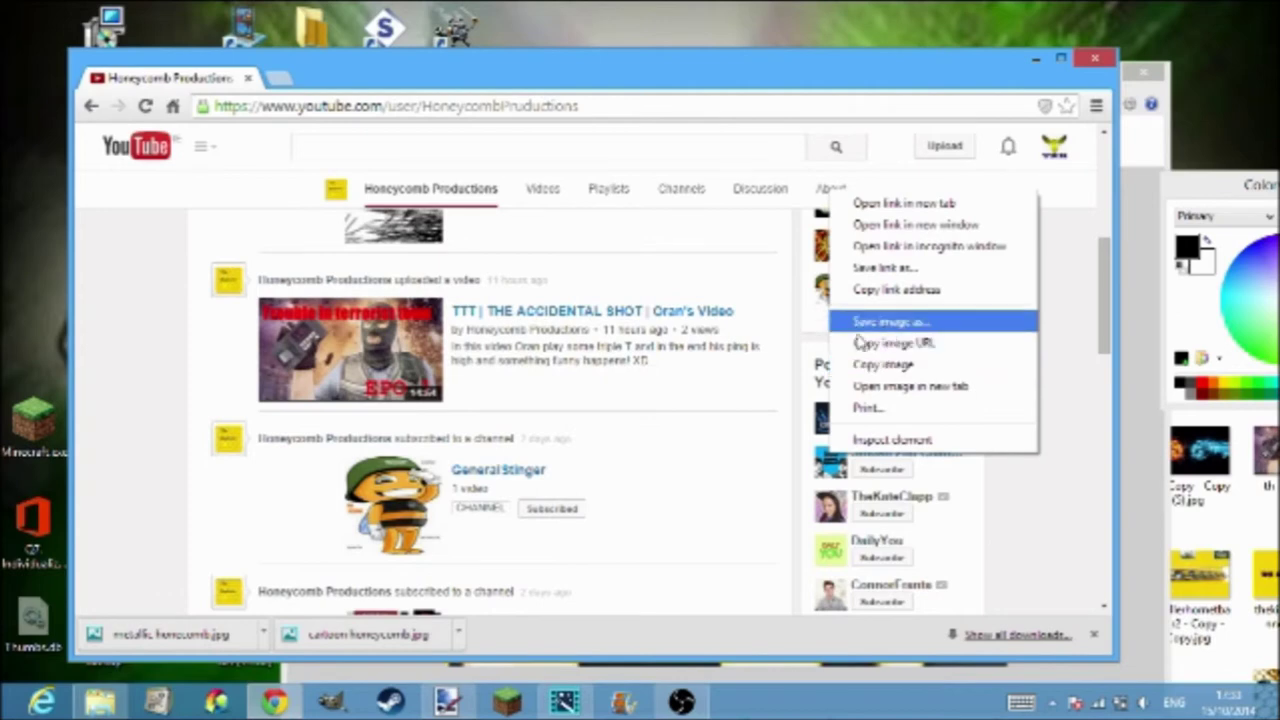
click(736, 455)
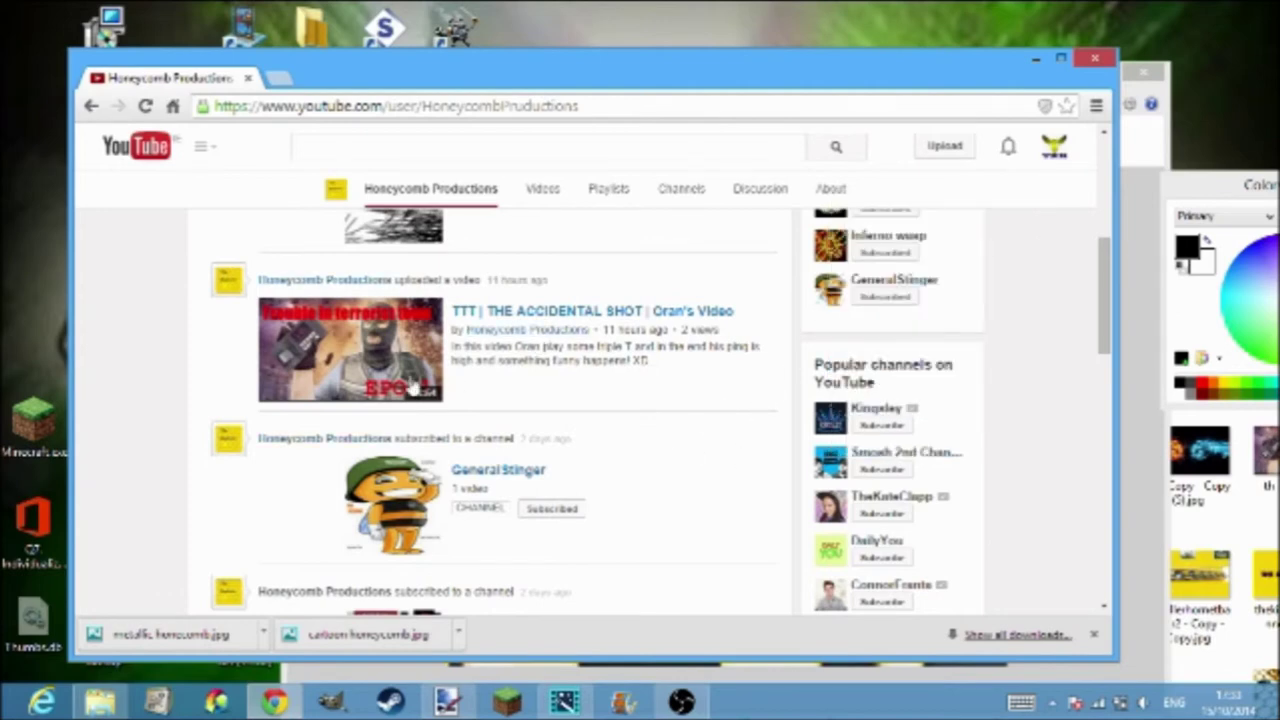
right_click(381, 371)
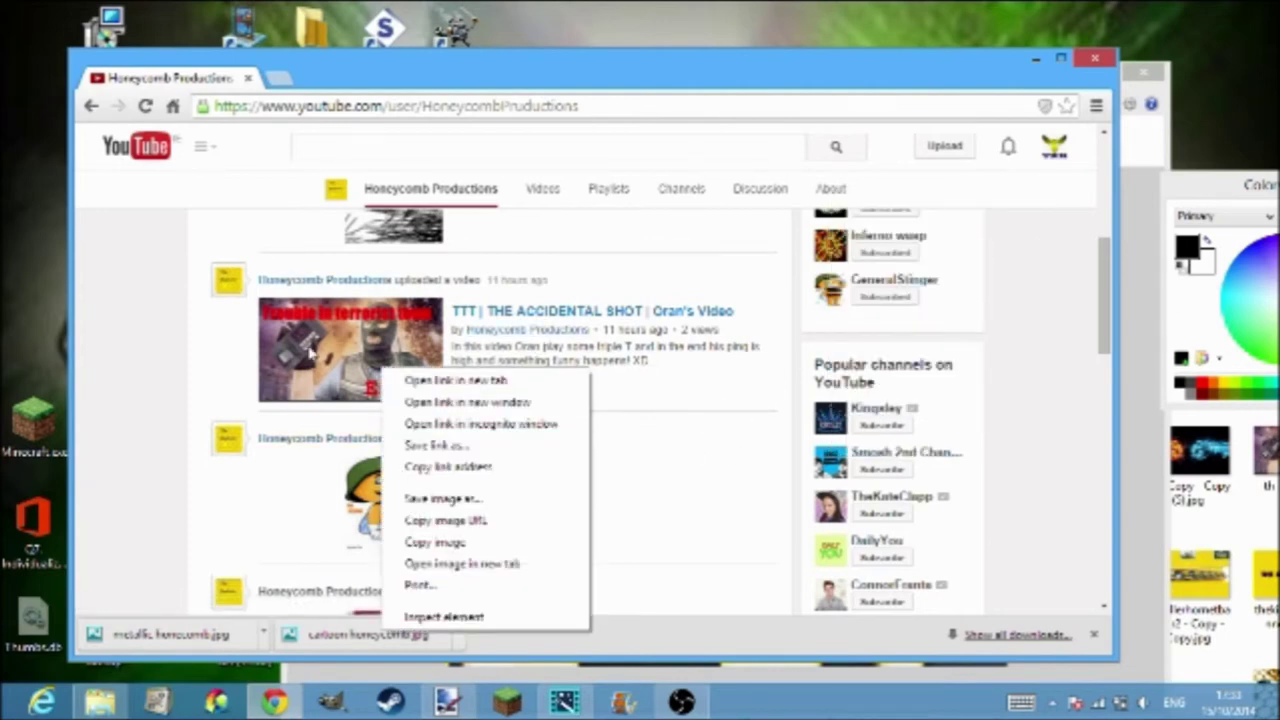
click(555, 256)
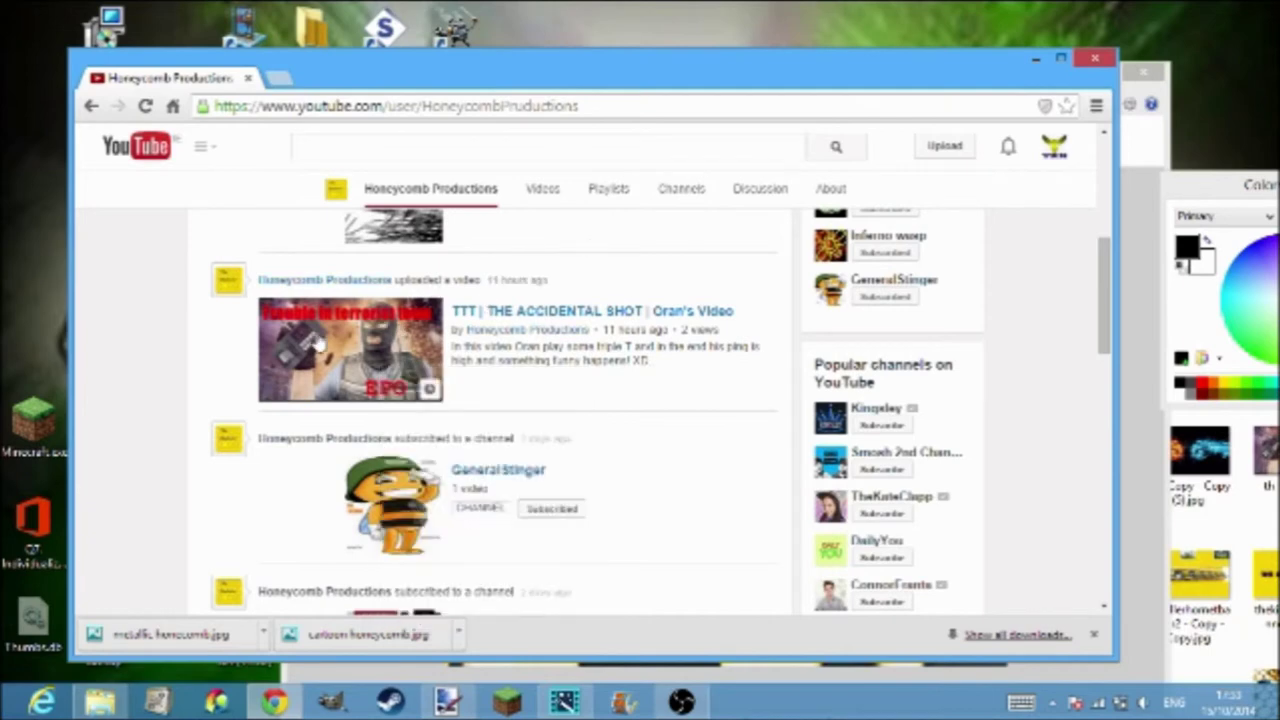
- Inspect two feed thumbnails and the YouTube logo, then bring up Paint.NET's Open window
scroll(594, 307, down, 3)
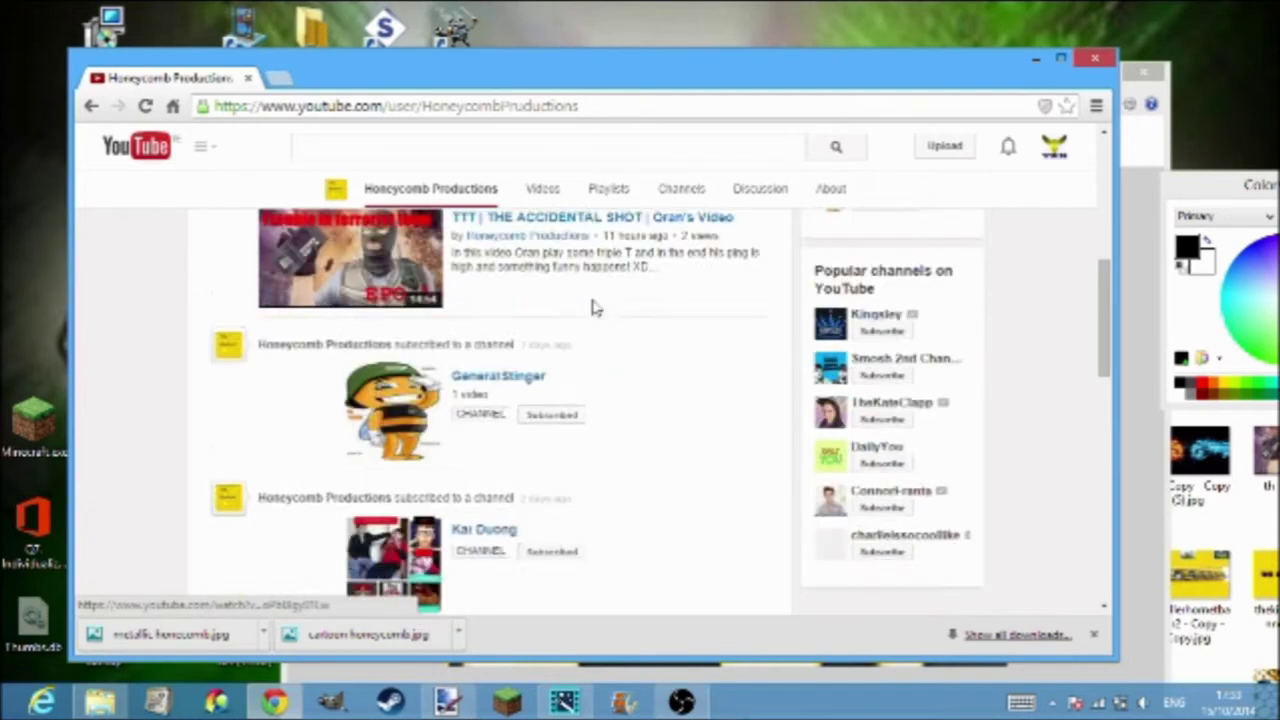
right_click(351, 526)
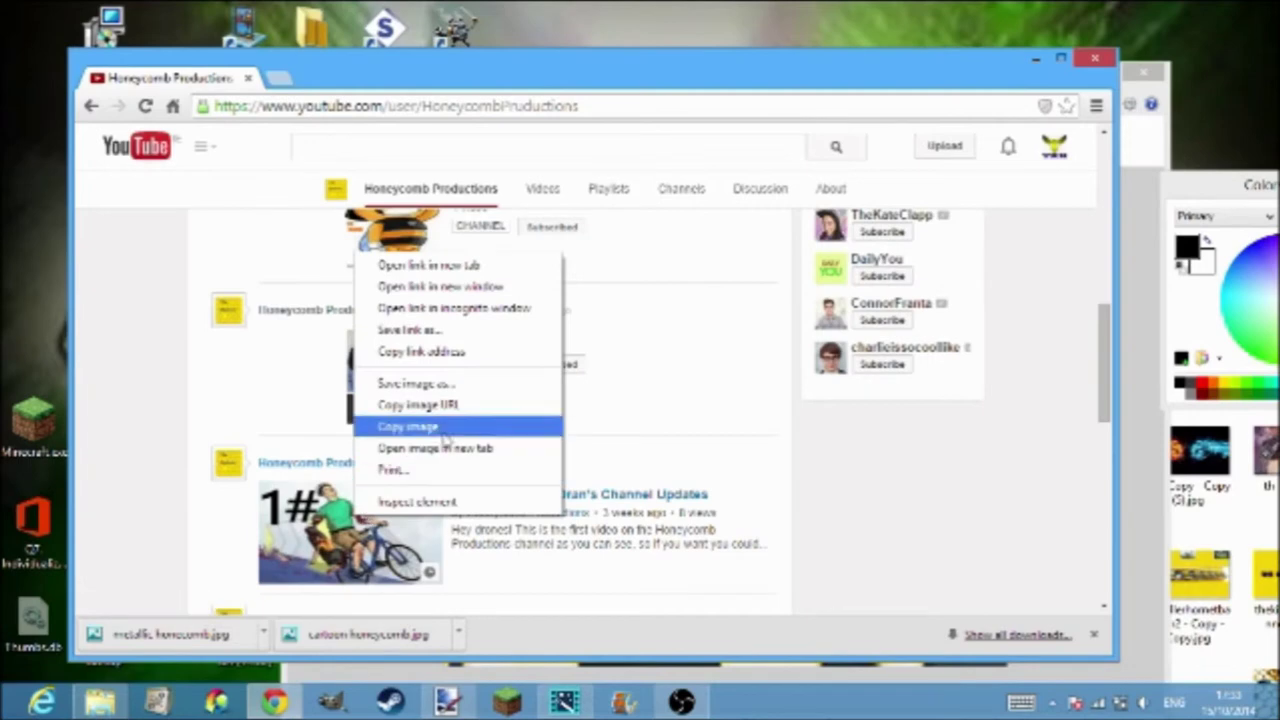
click(707, 327)
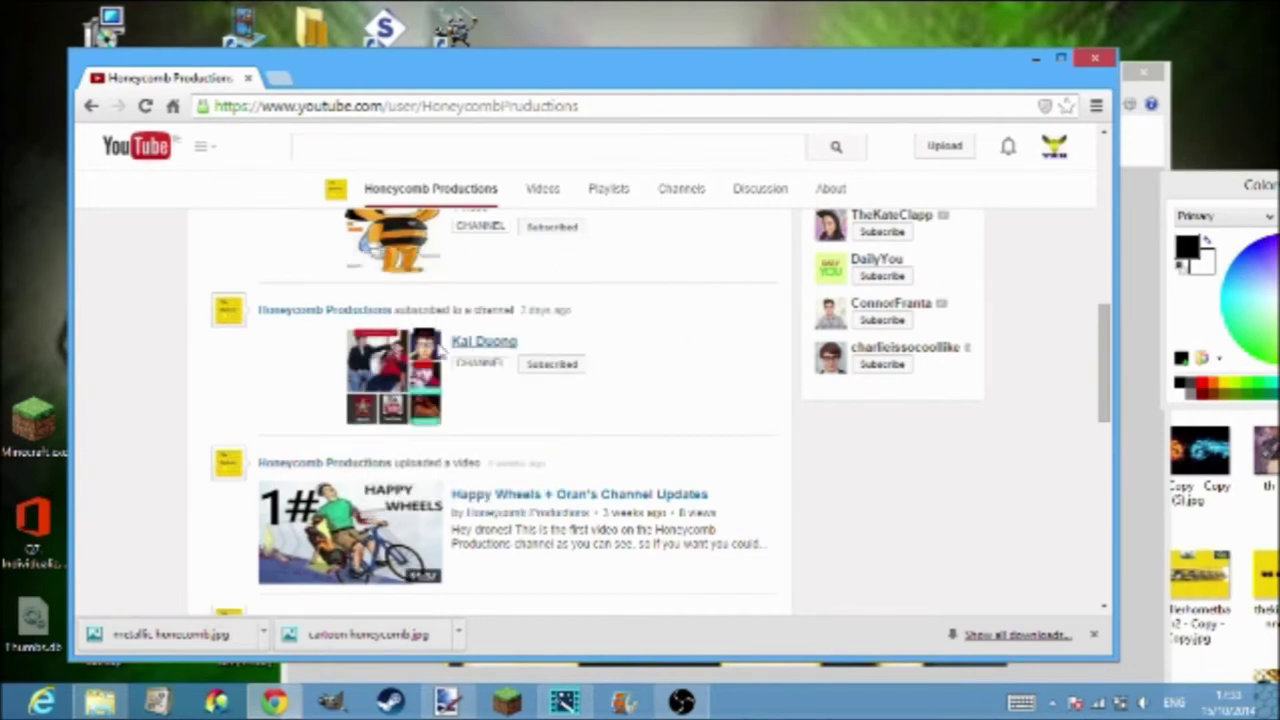
right_click(390, 358)
click(708, 325)
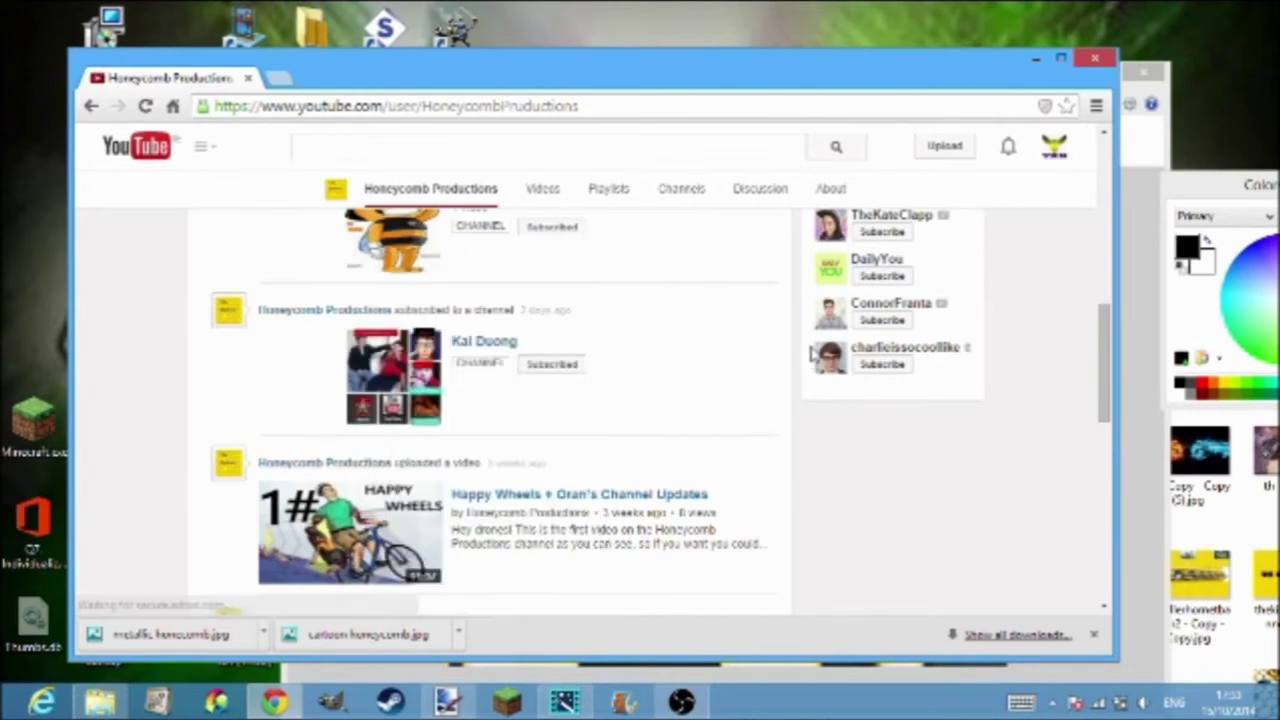
scroll(770, 337, up, 3)
scroll(770, 337, up, 5)
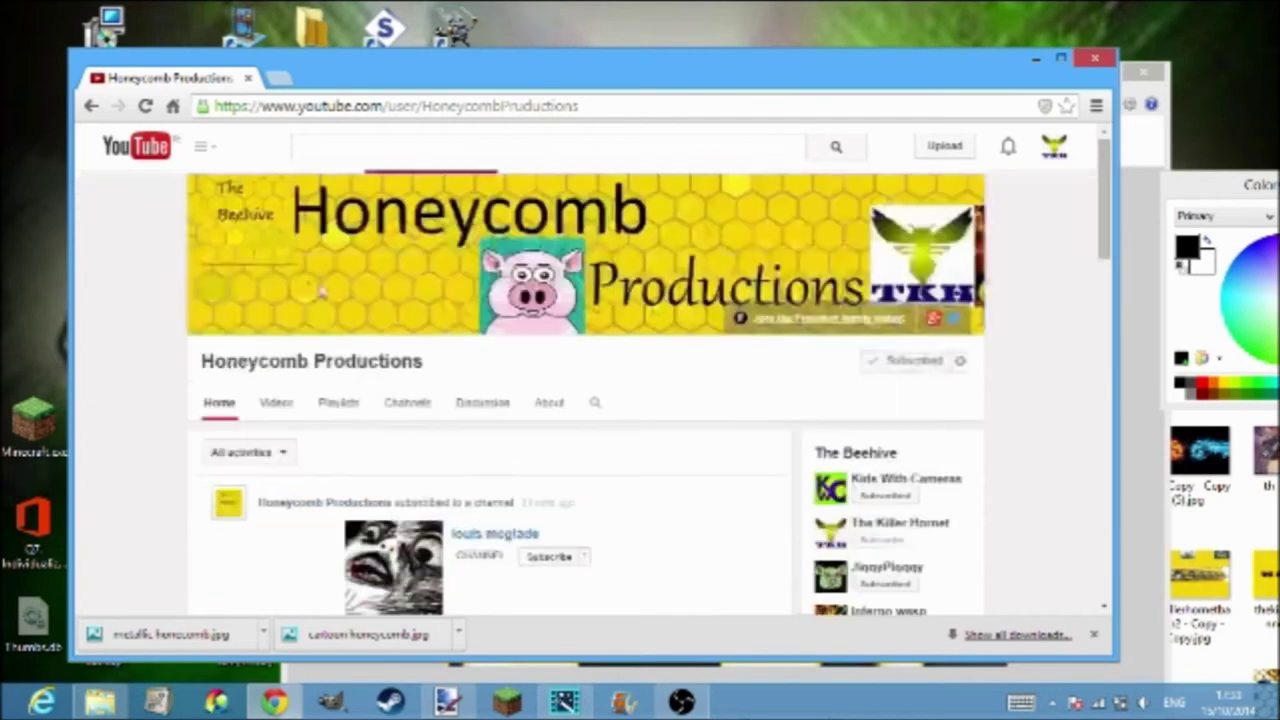
right_click(136, 167)
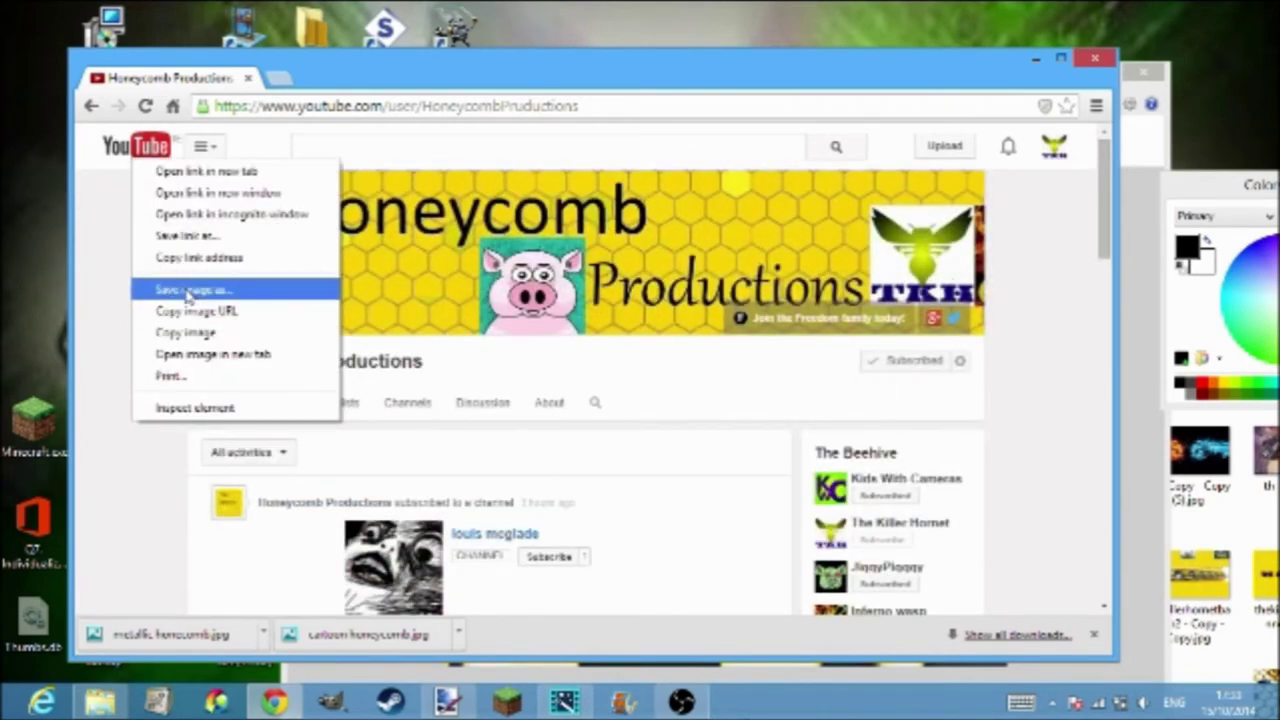
click(124, 190)
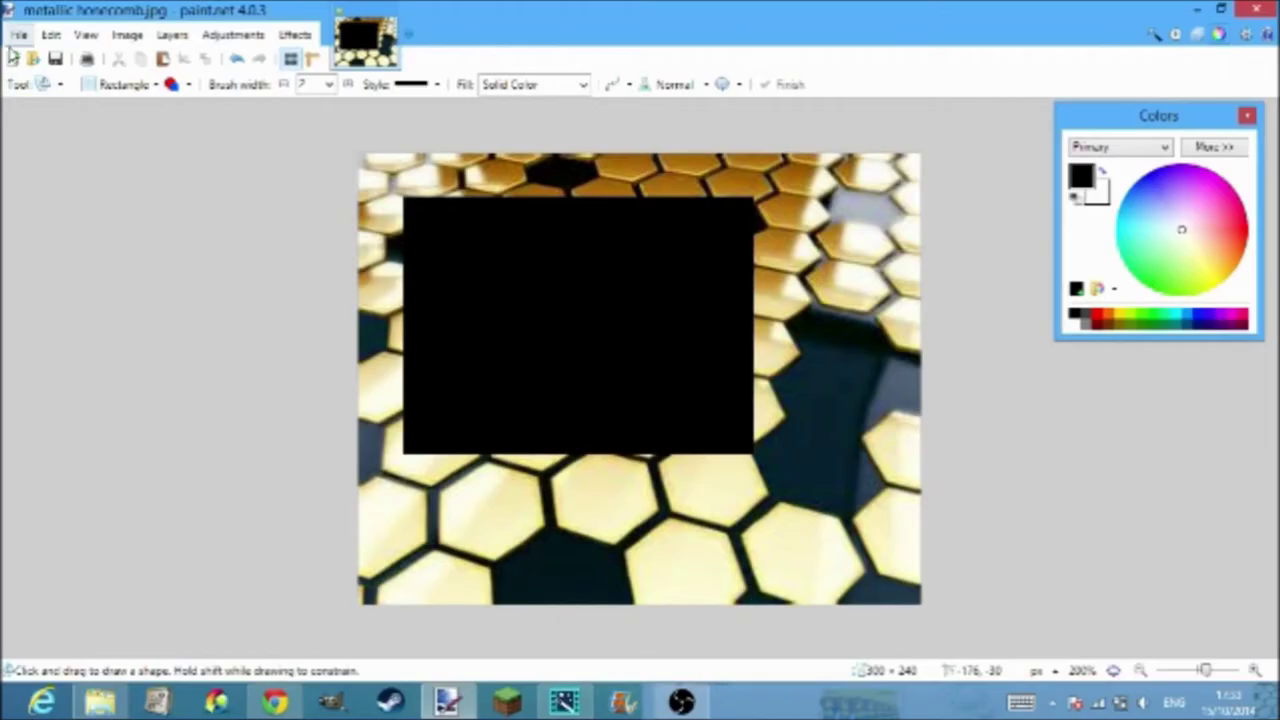
key(ctrl+o)
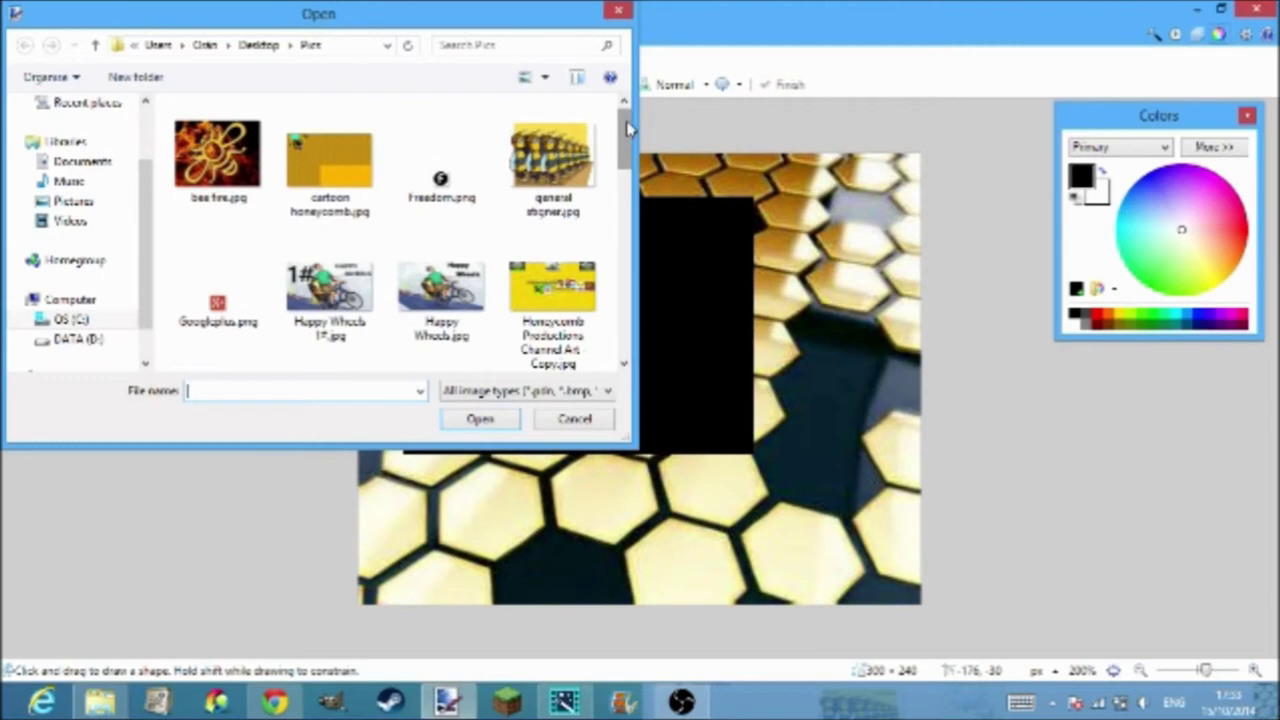
- Open Youtube Play Button.png from the Pics folder
scroll(625, 155, down, 1)
drag(625, 155, 622, 330)
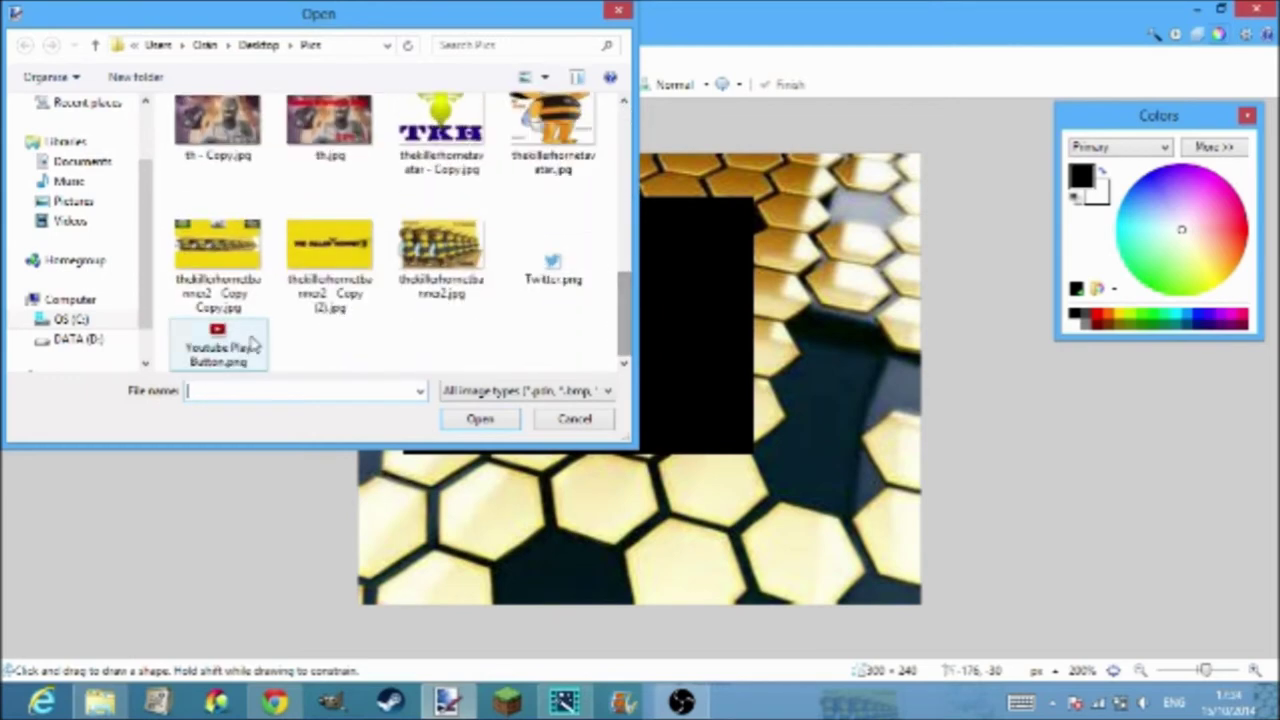
click(216, 340)
click(452, 418)
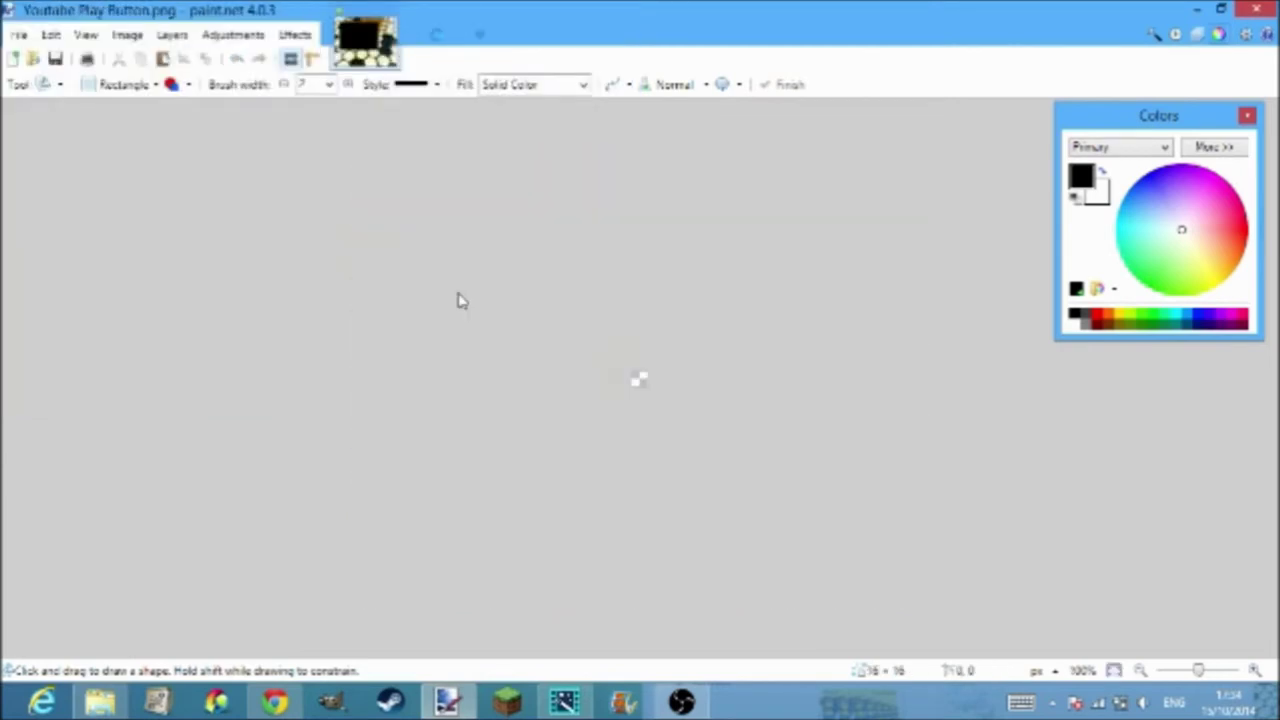
- Back on metallic honeycomb.jpg, also open the 16 × 16 Twitter.png icon
click(372, 42)
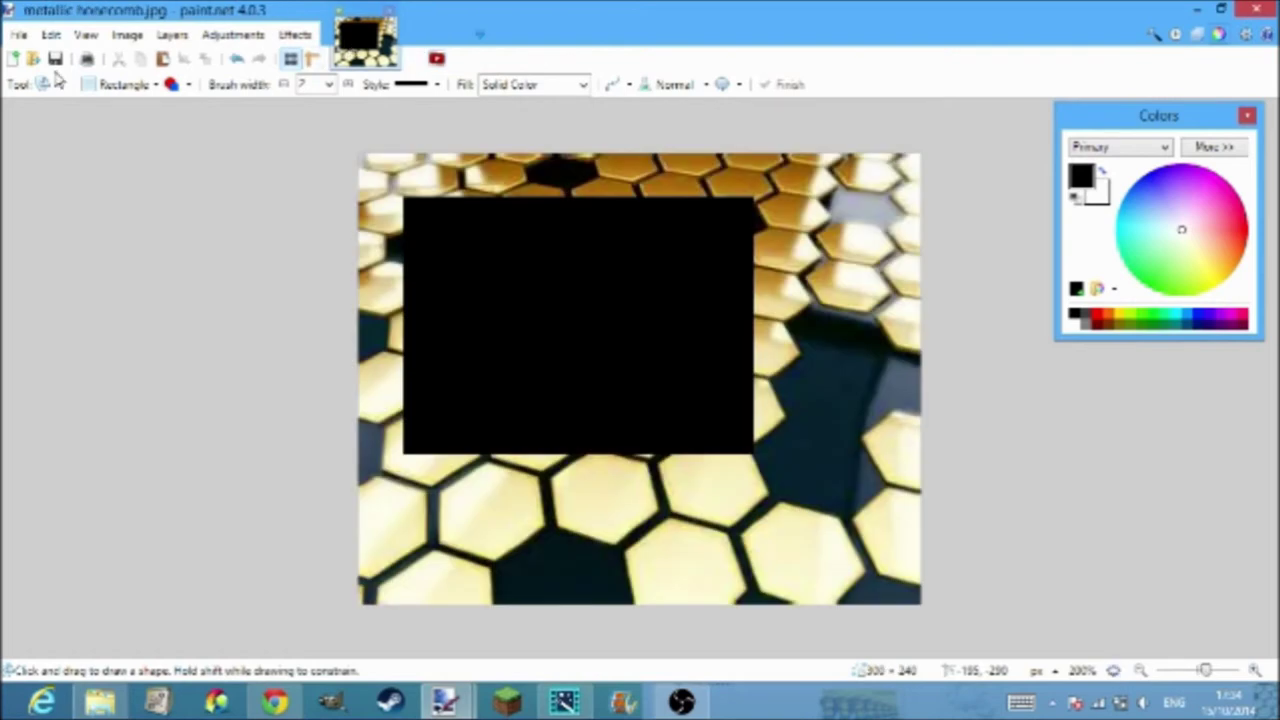
click(31, 59)
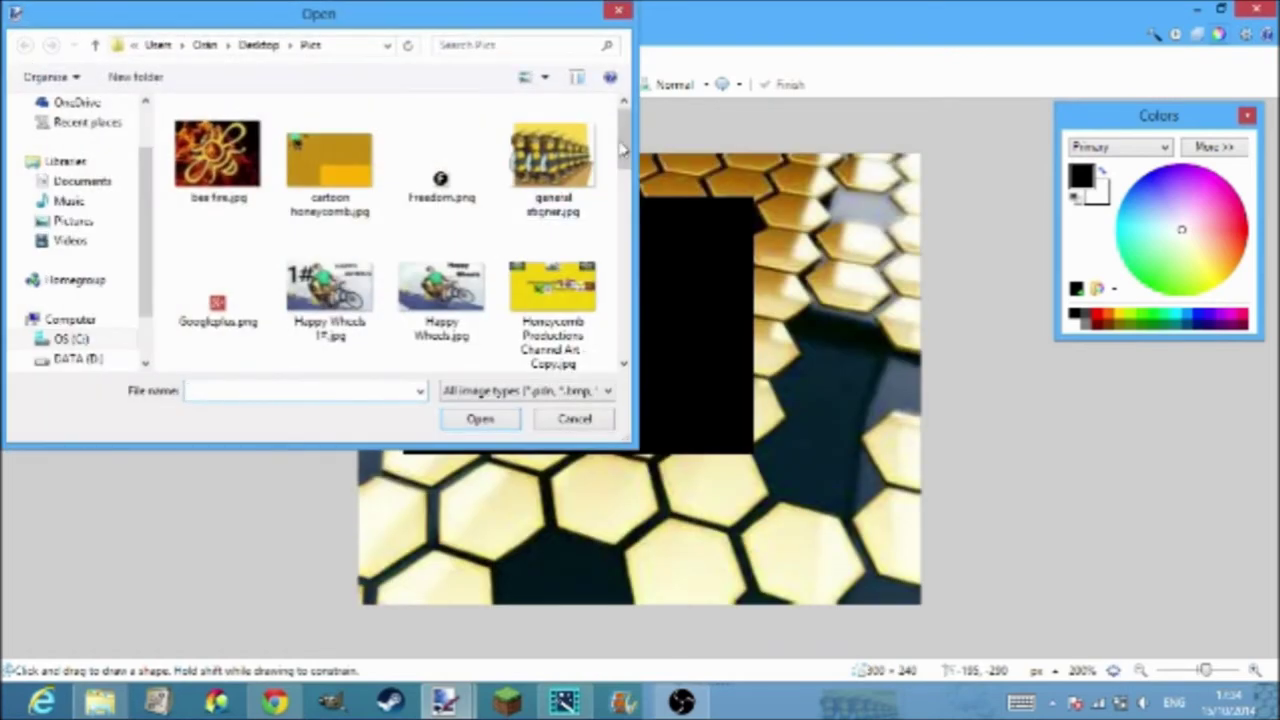
drag(623, 140, 622, 392)
click(555, 262)
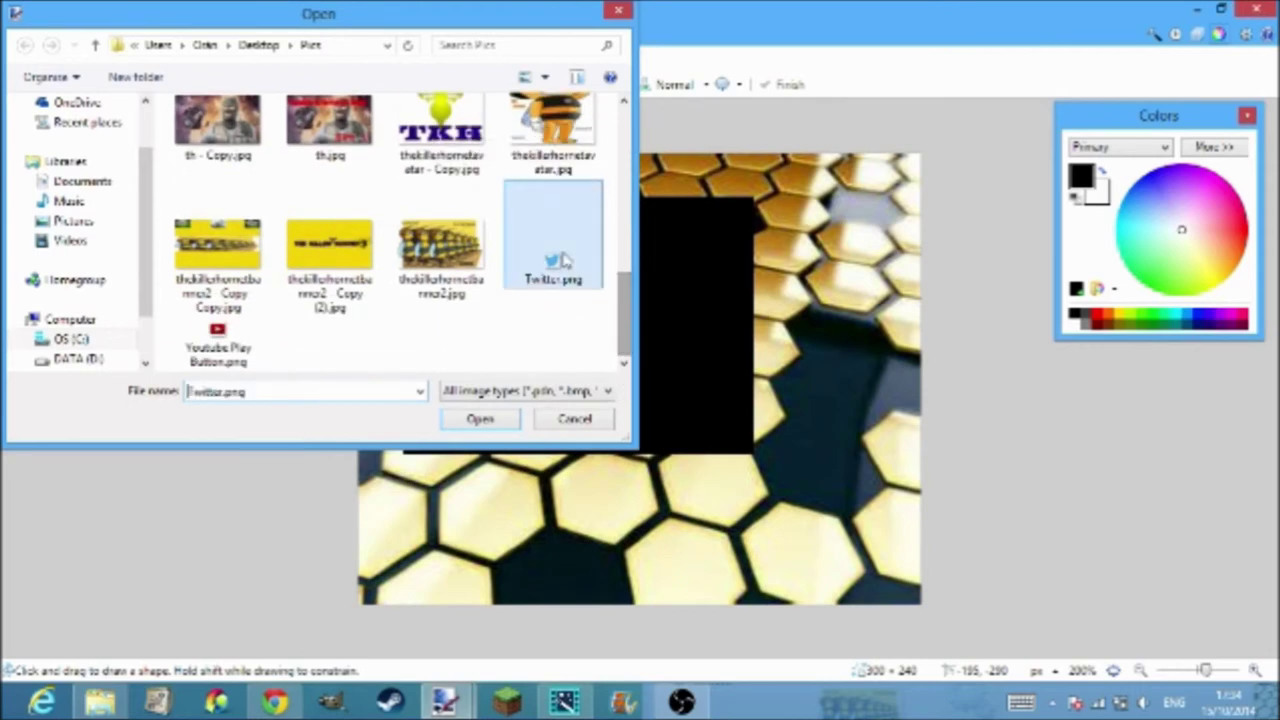
click(482, 418)
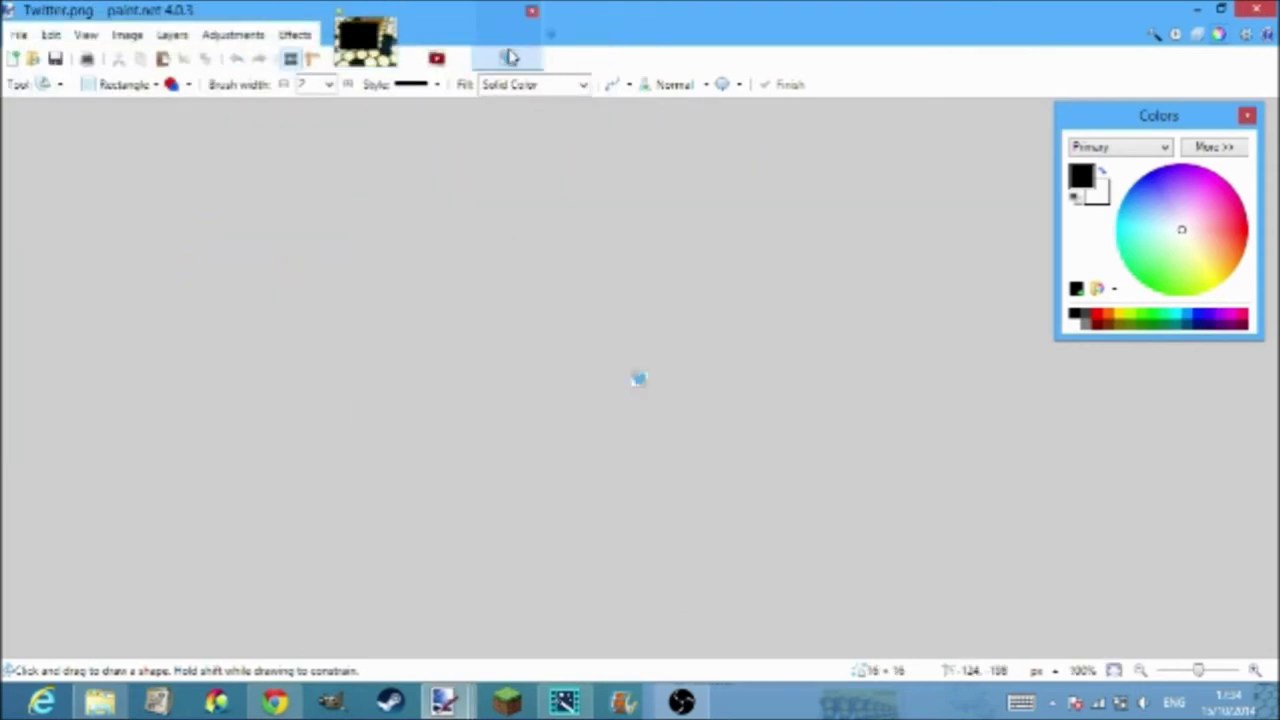
click(45, 85)
click(35, 103)
- Paste the Twitter bird into metallic honeycomb.jpg, stretch it to about 40 × 29, and place it below the black box
drag(560, 271, 683, 446)
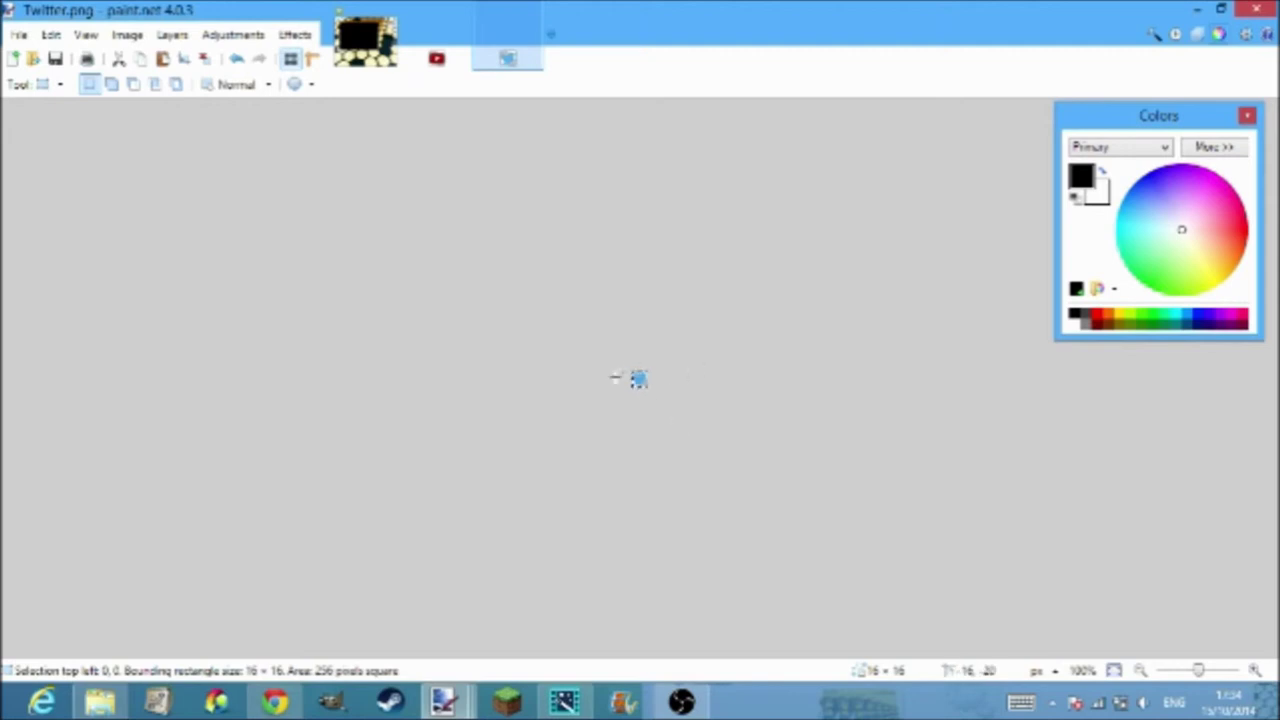
click(367, 42)
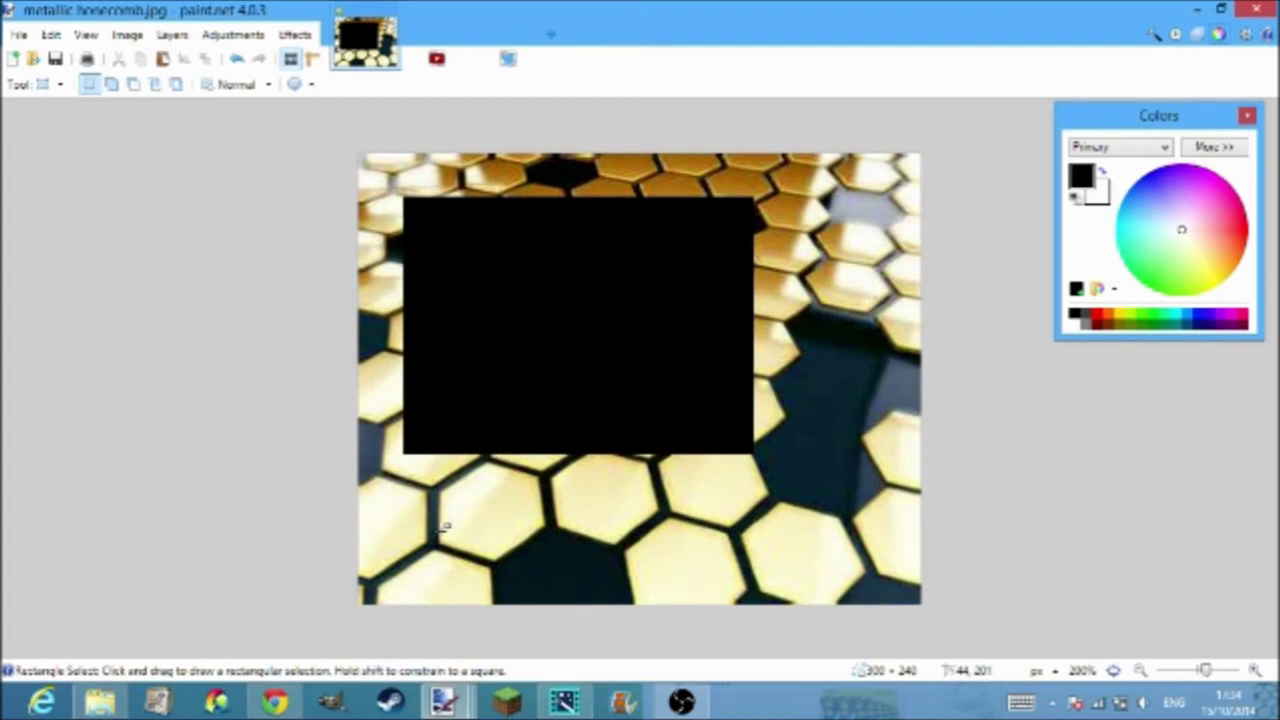
key(ctrl+v)
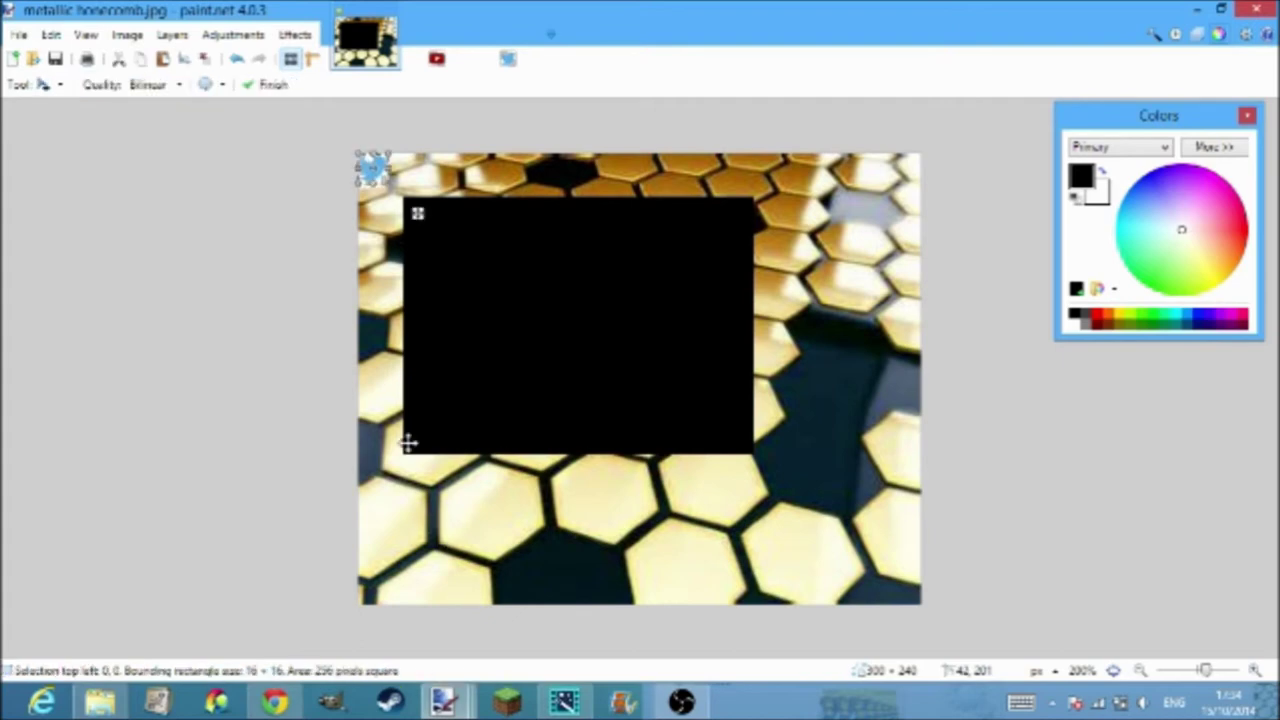
drag(381, 206, 457, 266)
drag(442, 212, 520, 549)
- Zoom in on the pasted Twitter bird and the black box
click(45, 86)
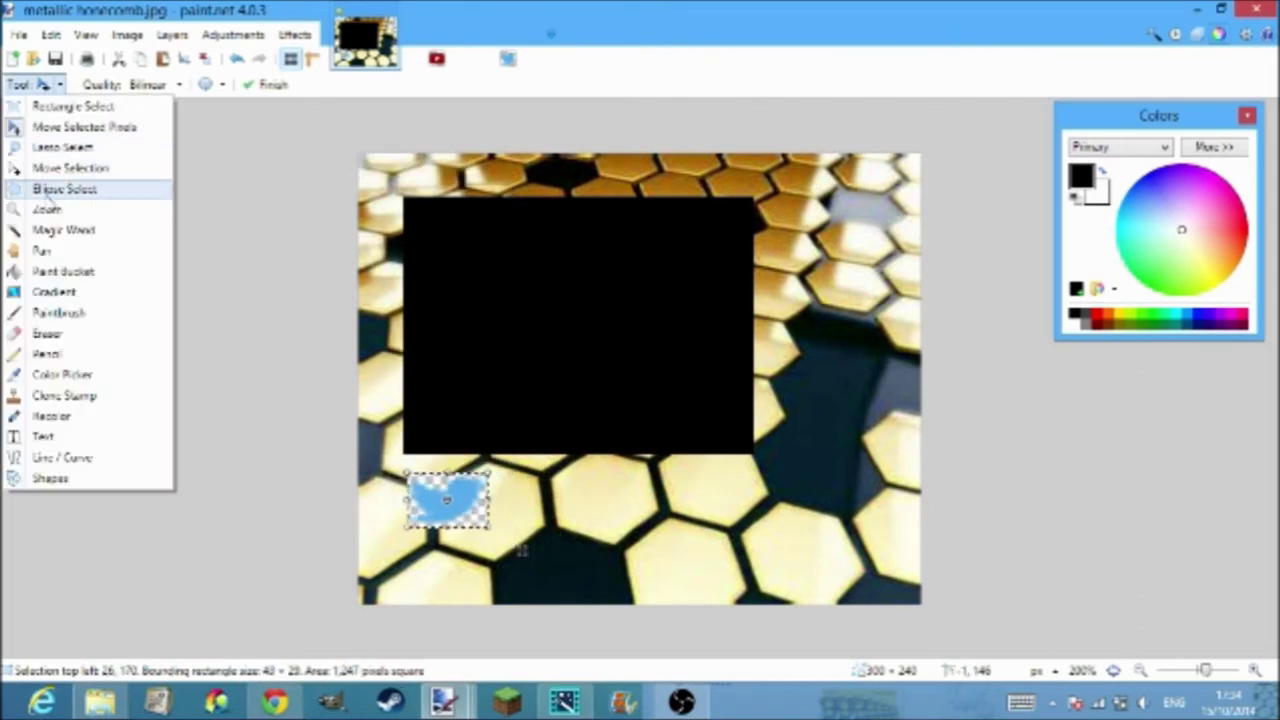
click(60, 209)
click(165, 255)
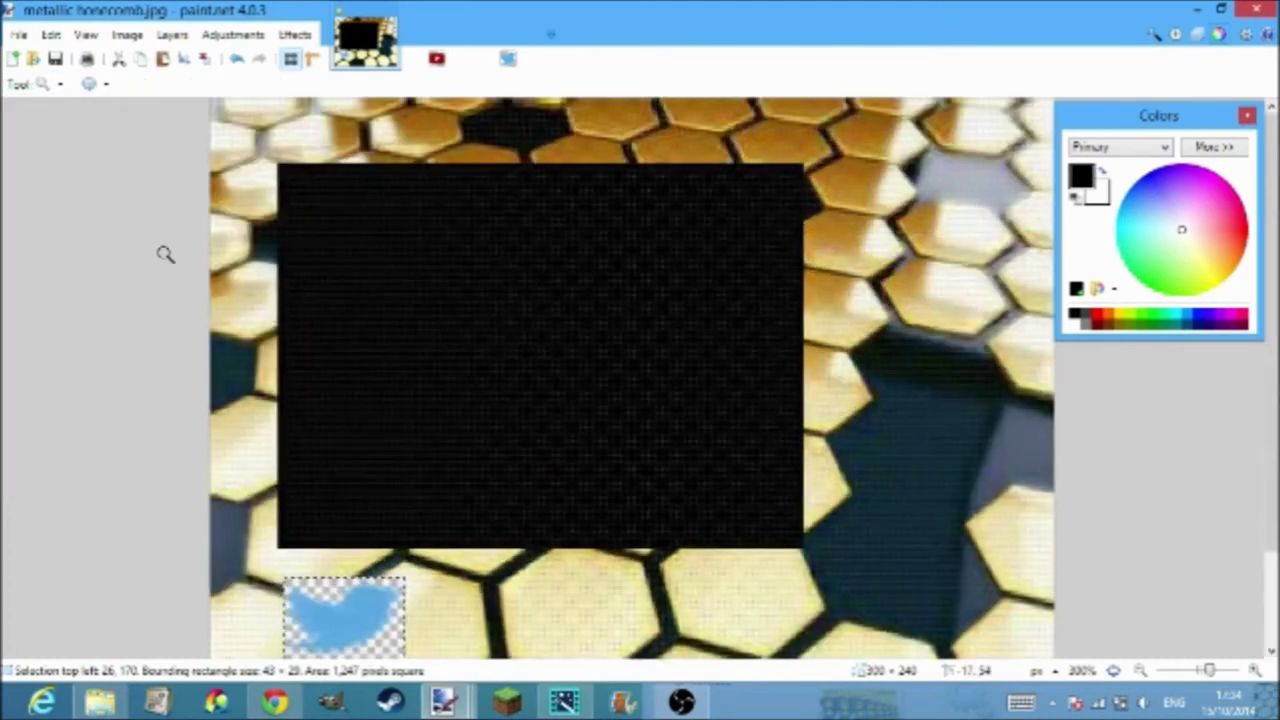
scroll(223, 266, down, 2)
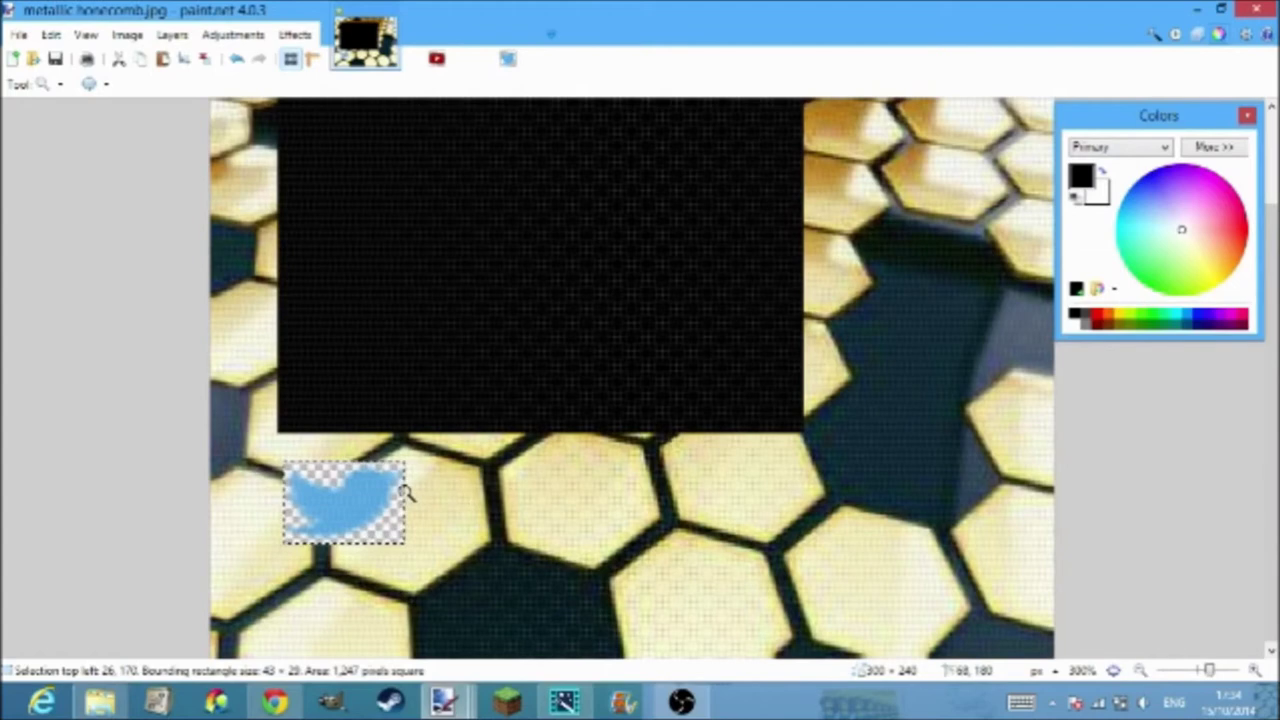
- Shrink the Twitter bird to about 18 × 16 pixels, undoing the first squeeze attempt
click(51, 84)
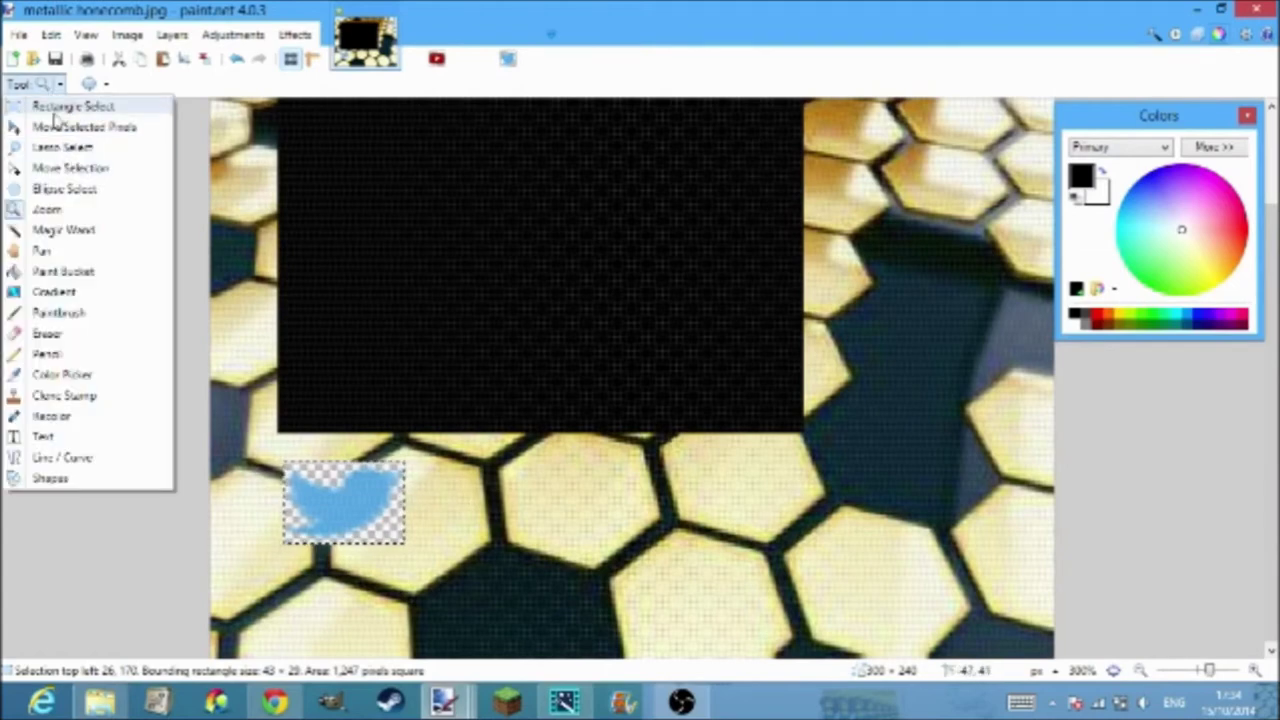
click(62, 127)
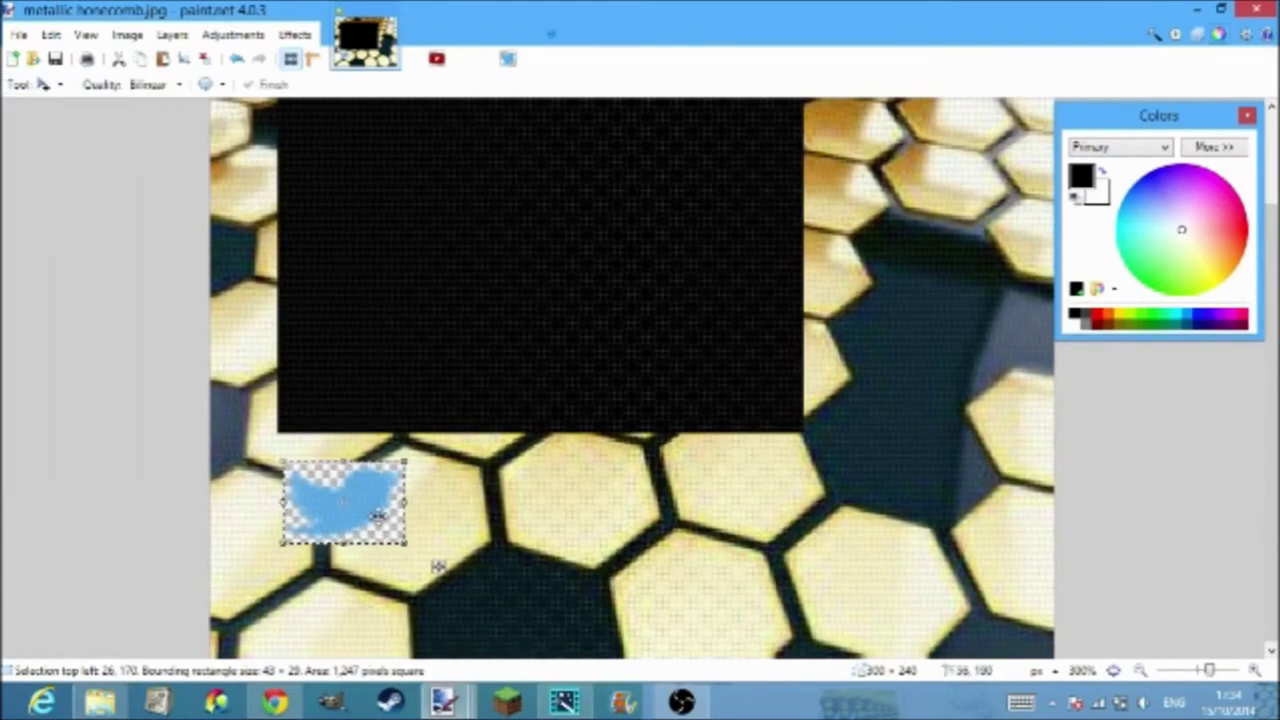
drag(401, 505, 362, 506)
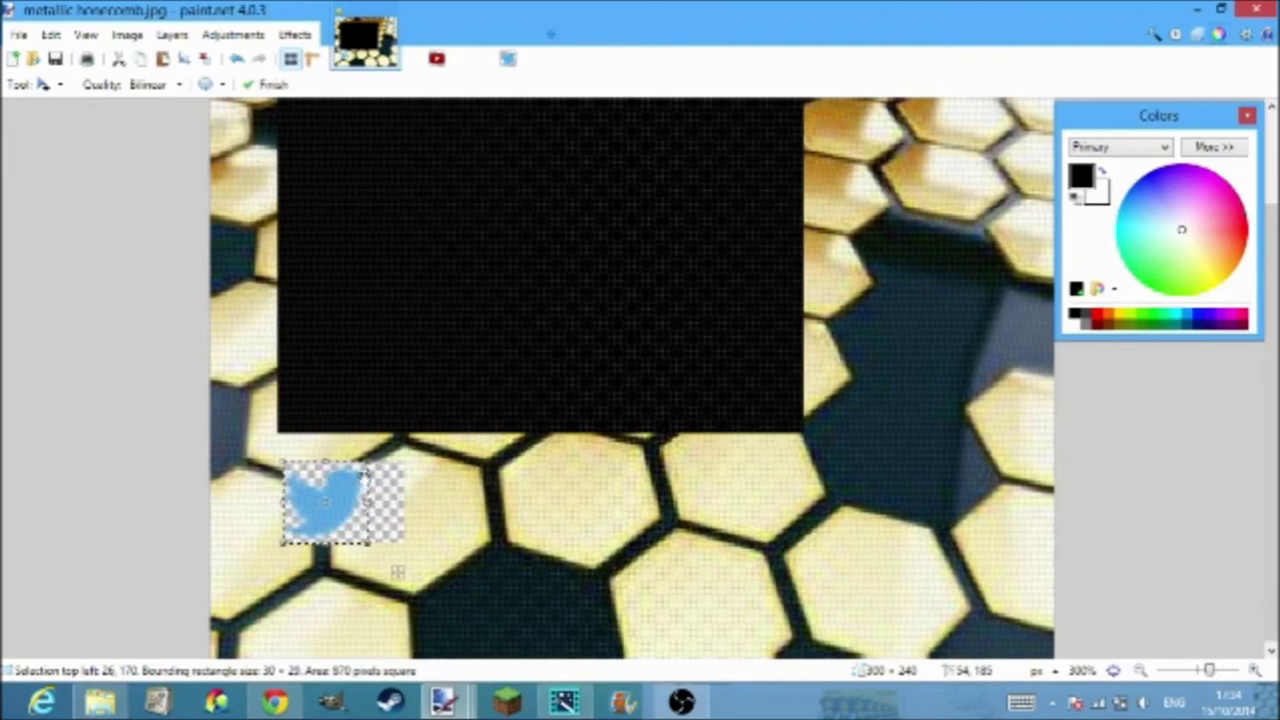
click(235, 62)
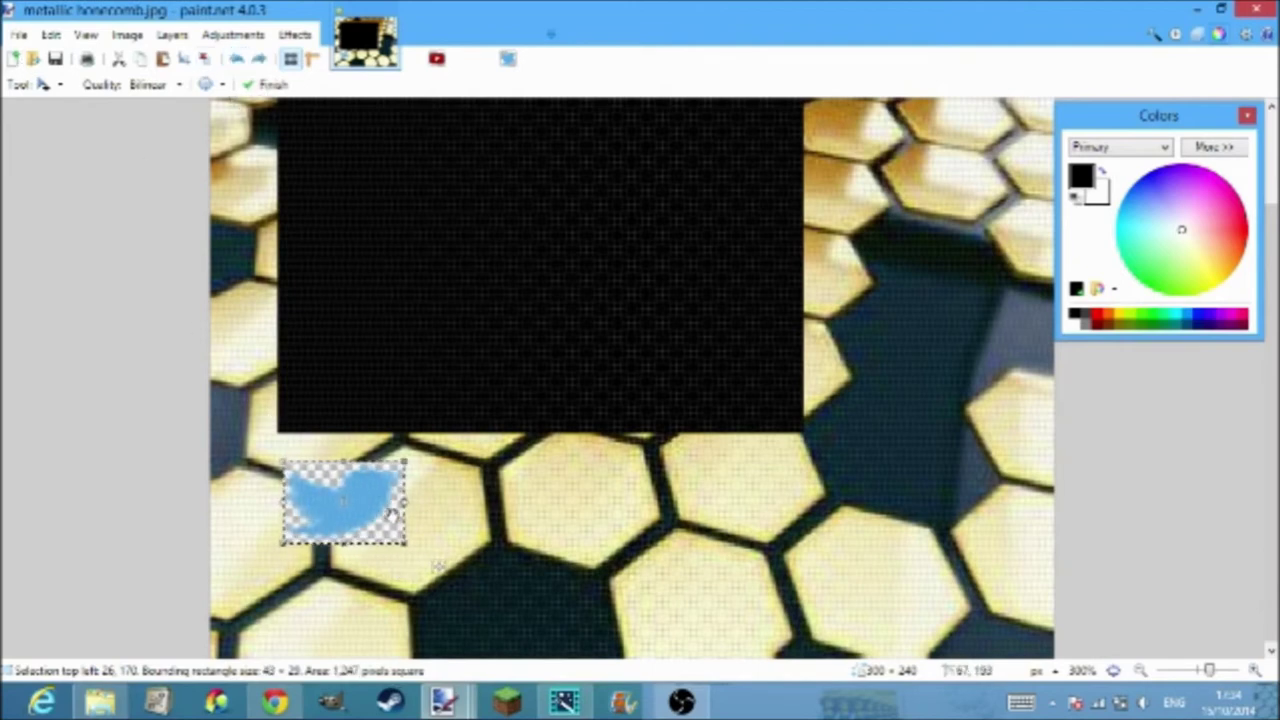
drag(392, 513, 364, 513)
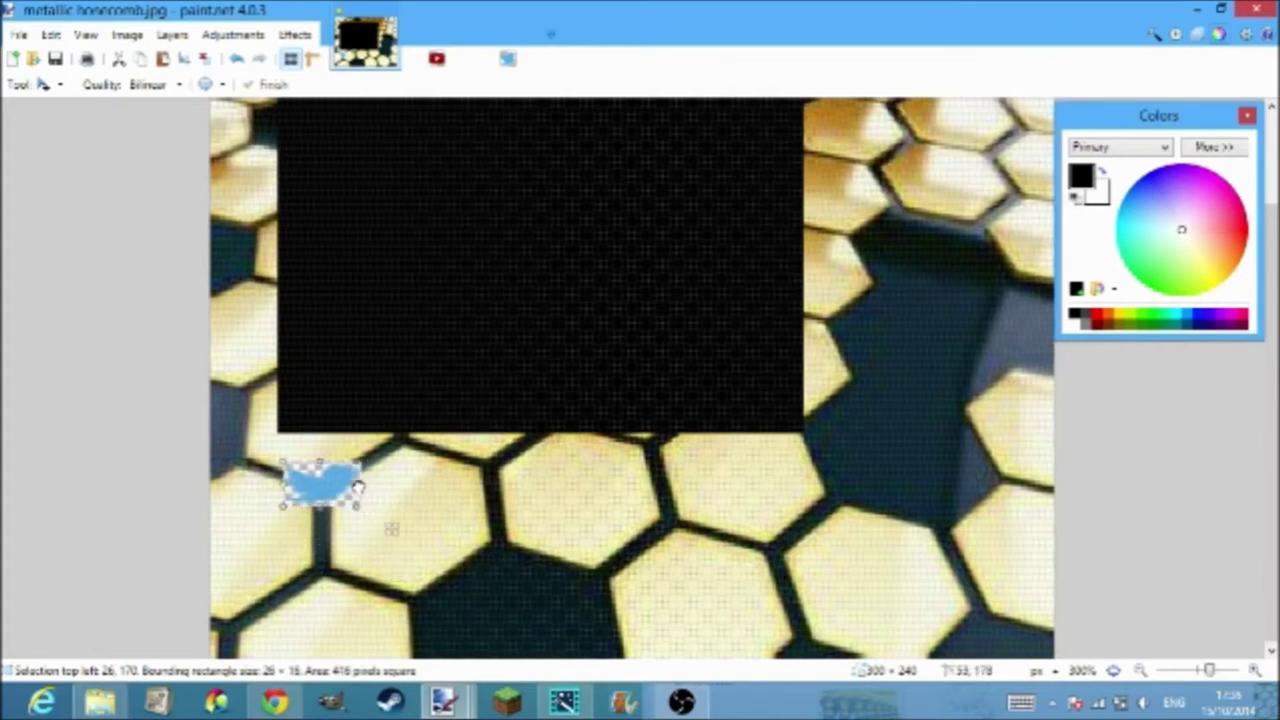
drag(358, 487, 343, 487)
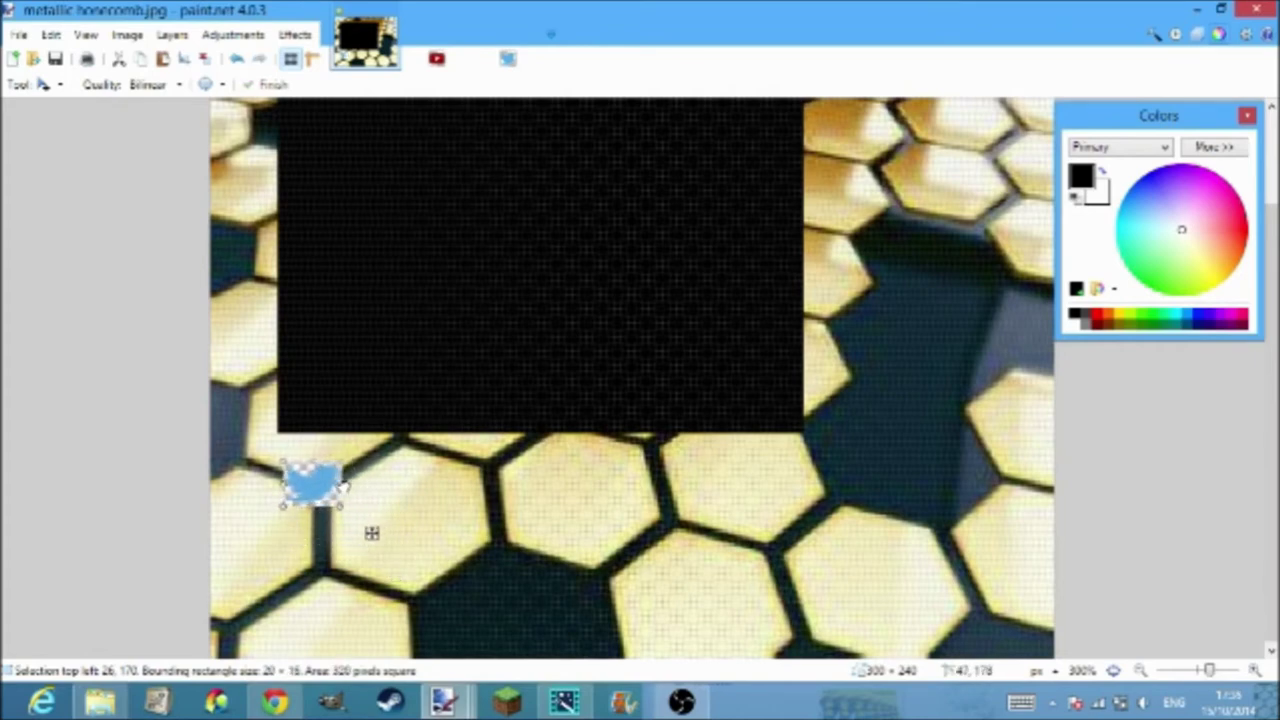
click(45, 84)
click(40, 274)
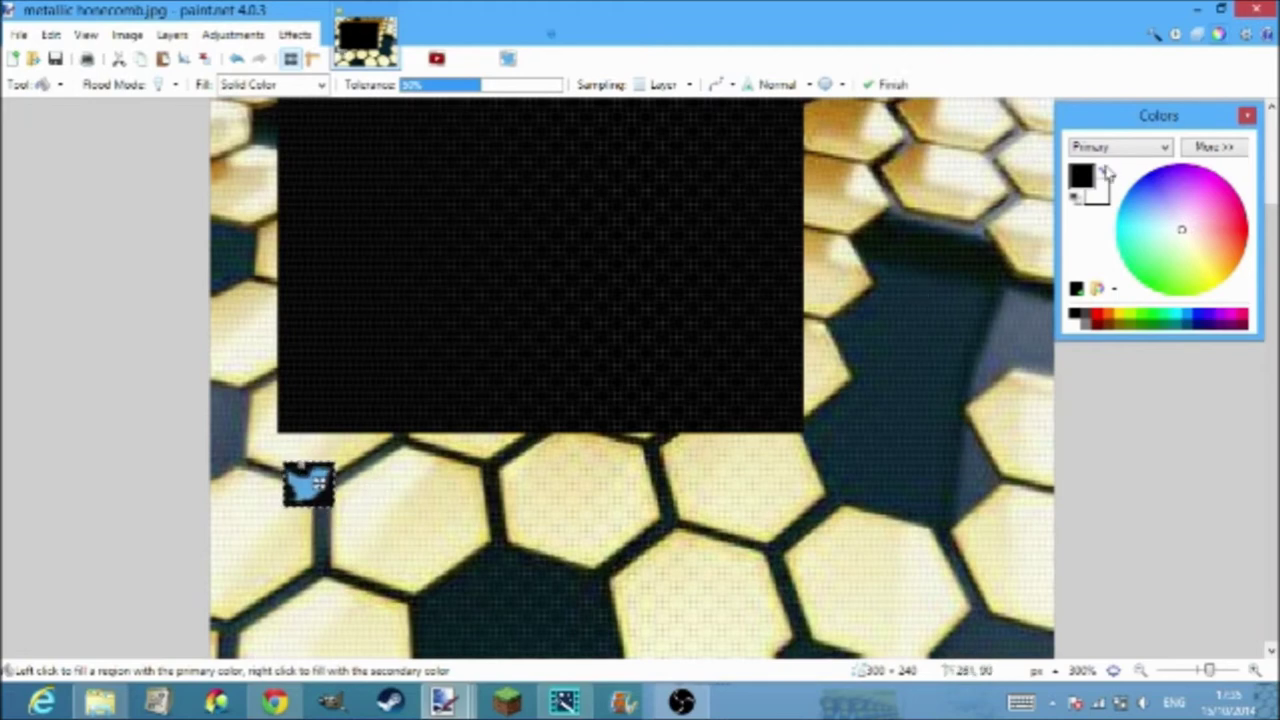
- Make white the primary colour and switch to the Text tool
click(1105, 172)
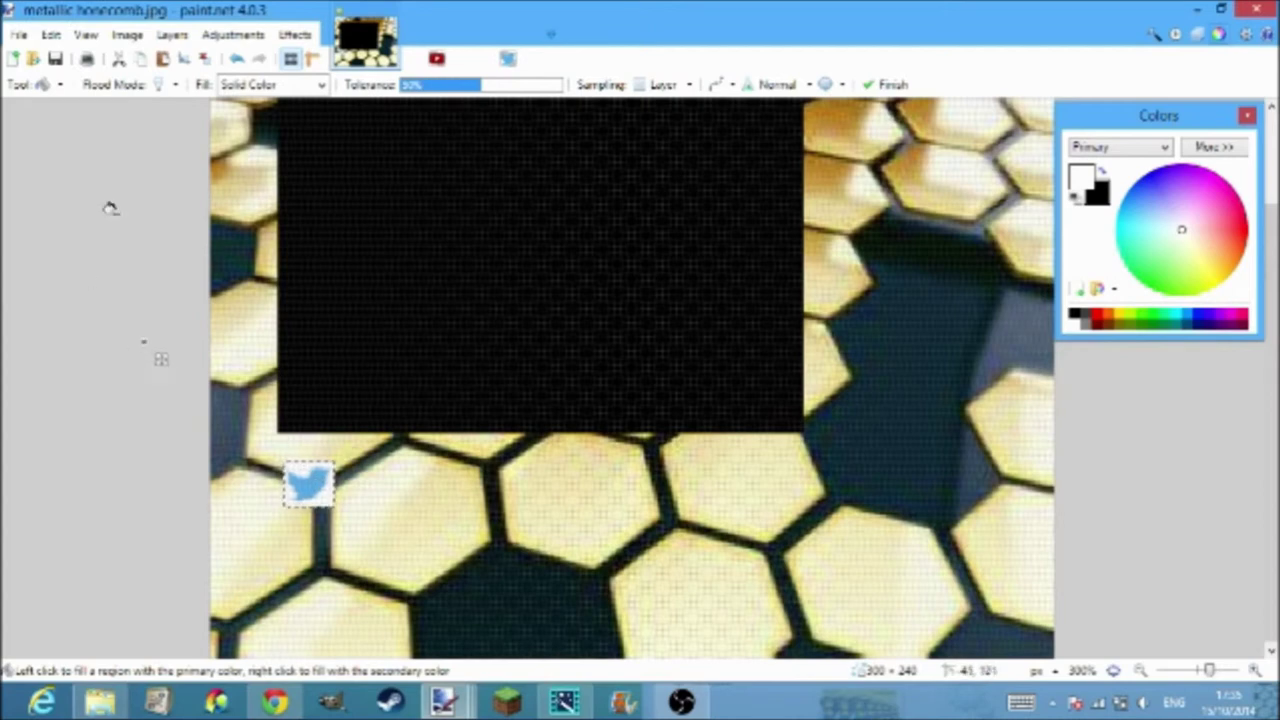
click(57, 84)
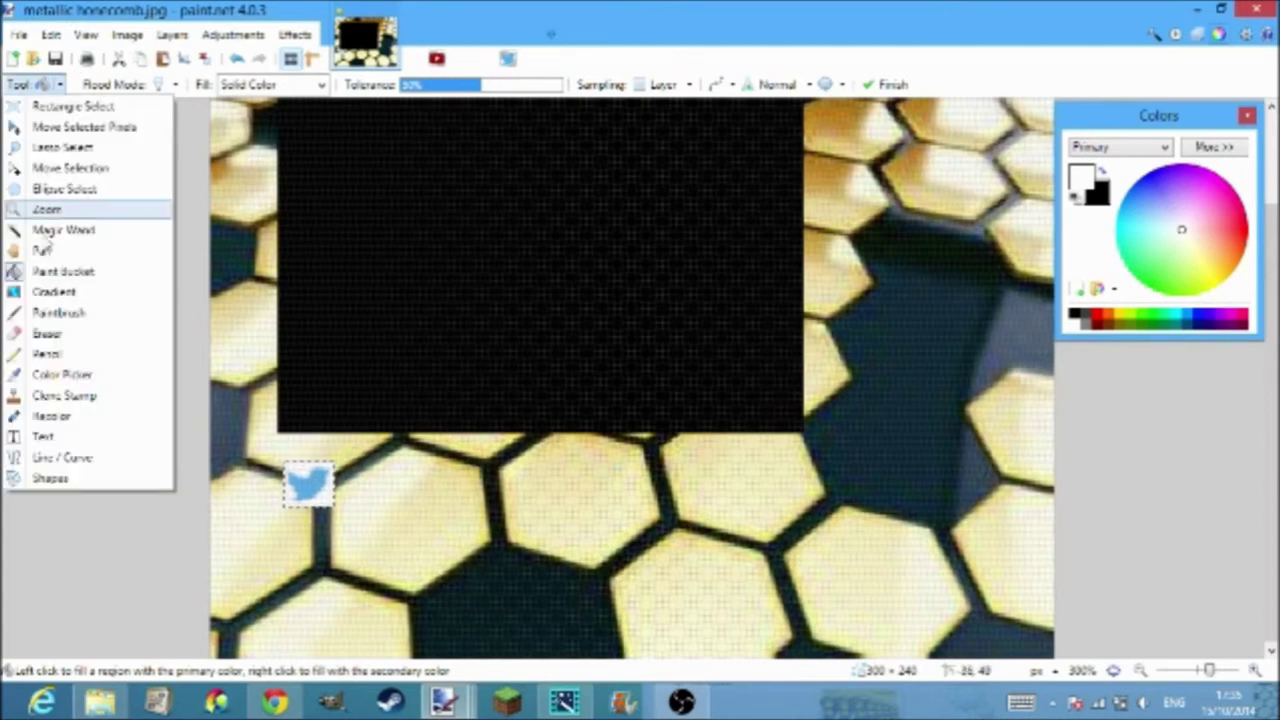
click(92, 440)
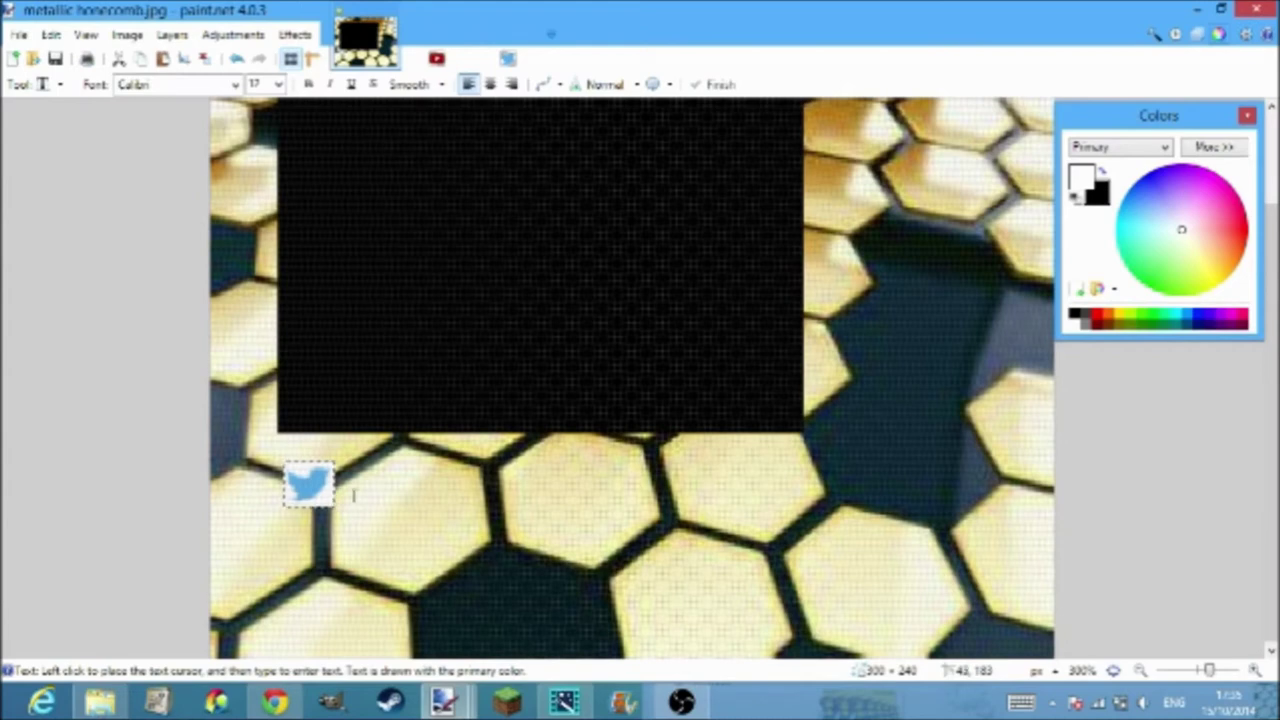
click(355, 482)
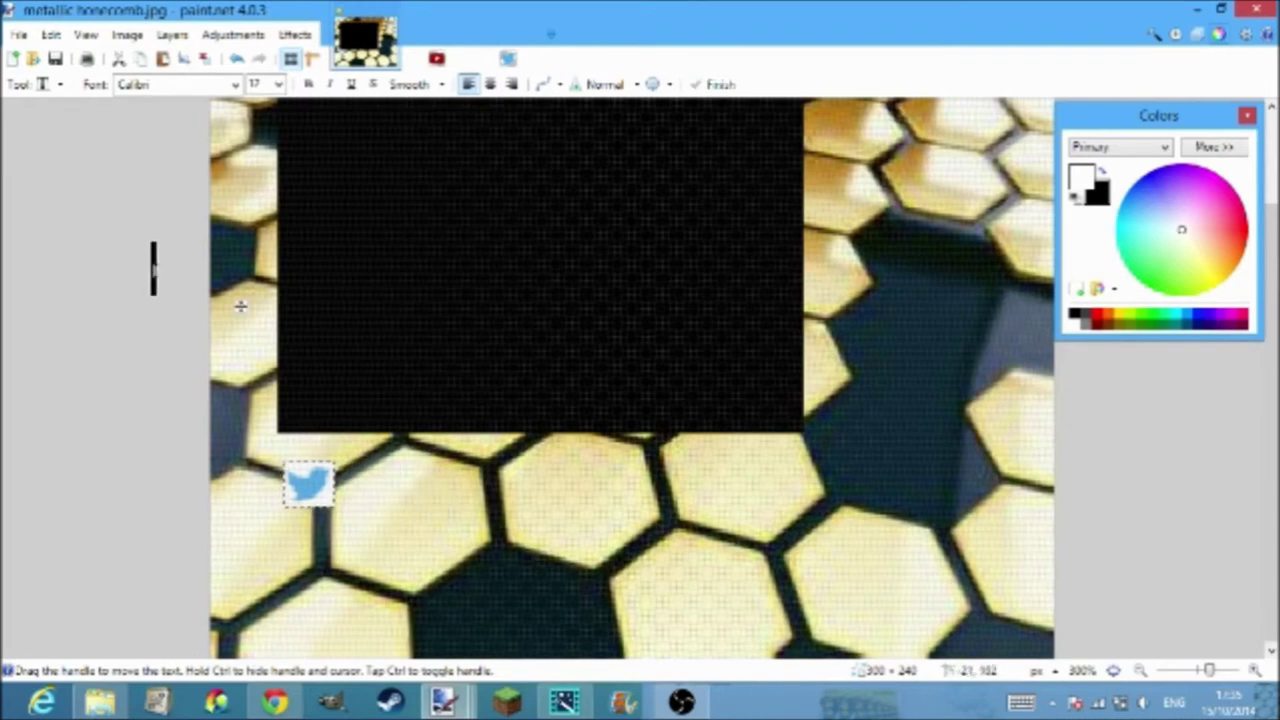
click(40, 84)
click(45, 120)
click(43, 86)
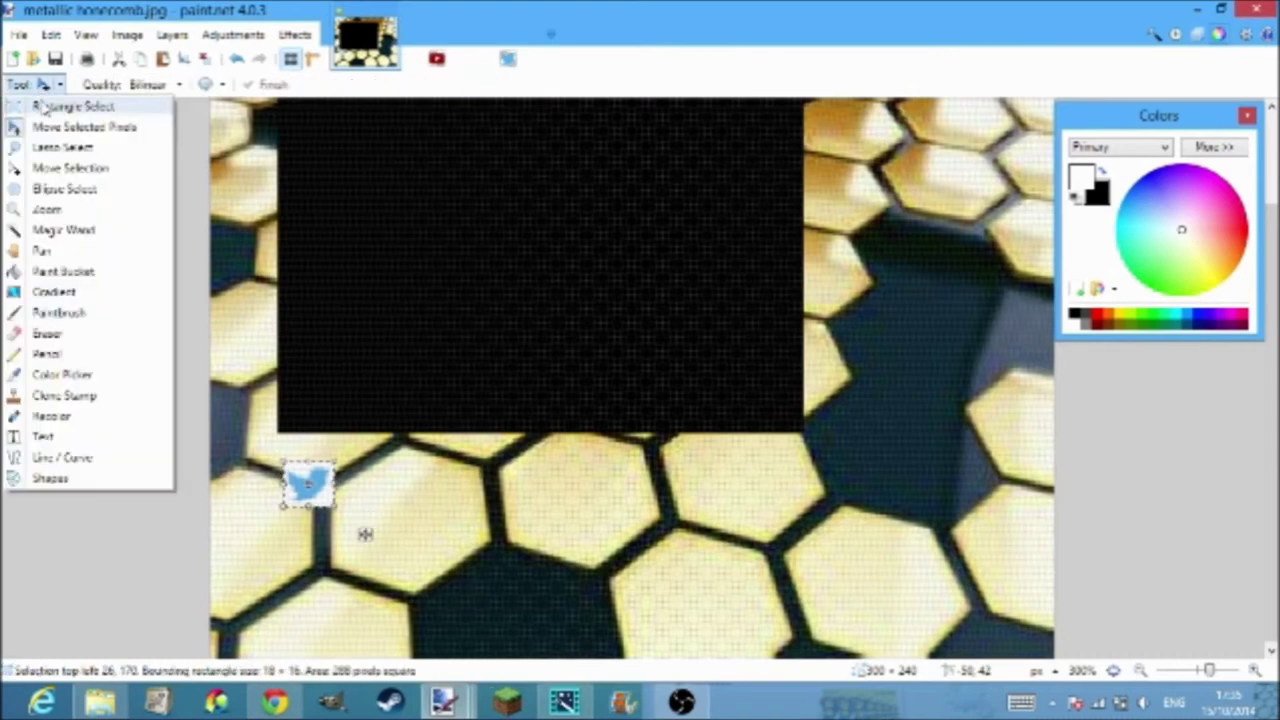
click(45, 106)
click(50, 86)
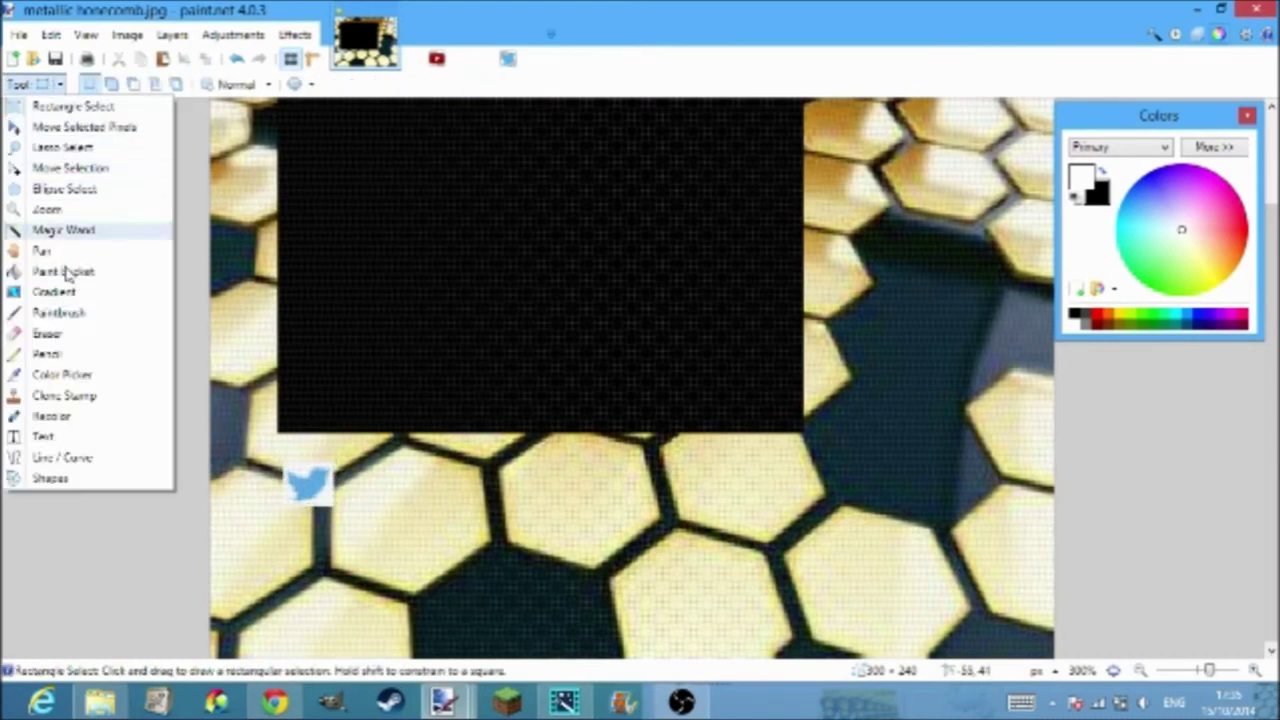
click(150, 436)
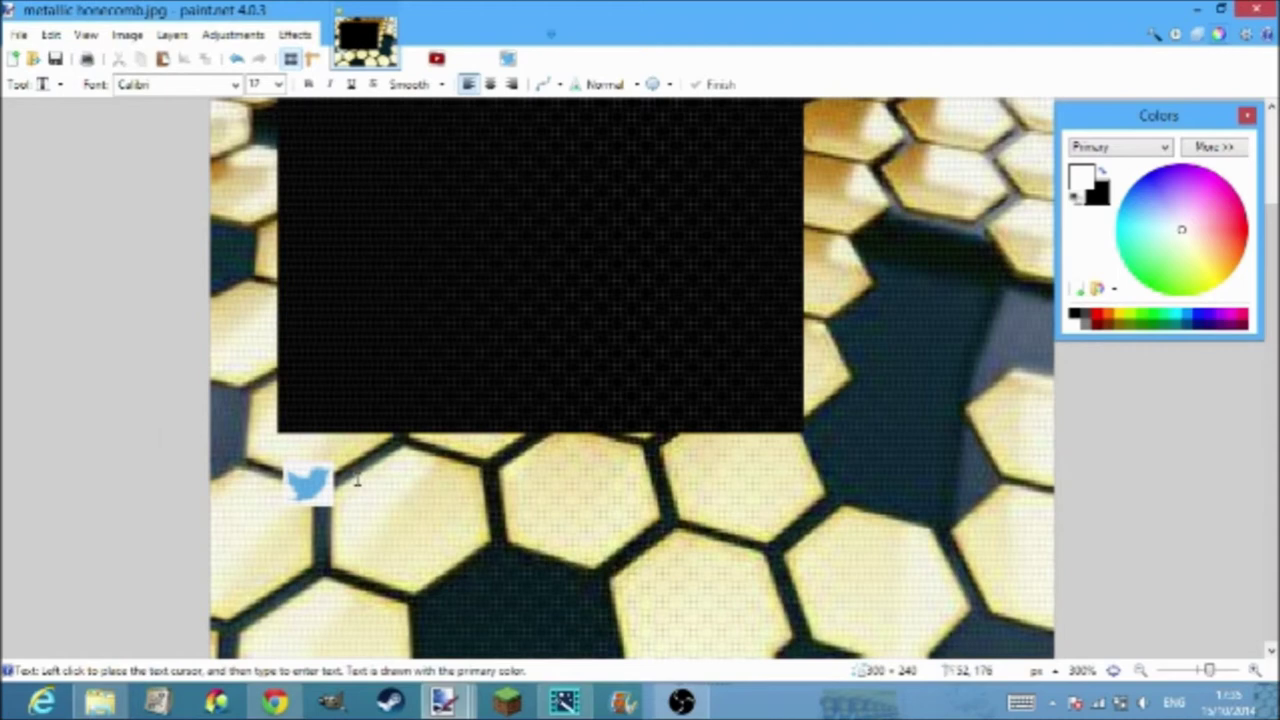
- Type the black placeholder handle text right of the Twitter bird in Calibri size 17
click(357, 480)
text(Nerdbahsdb)
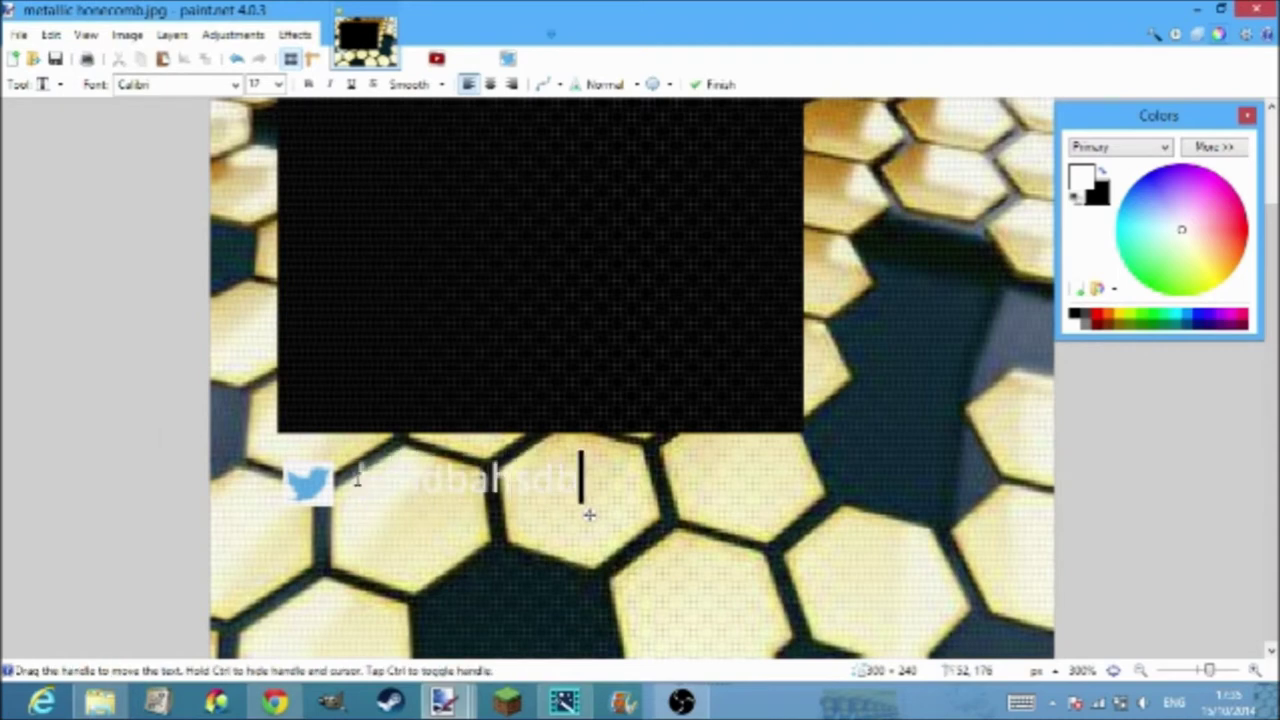
click(1100, 170)
text(dsa)
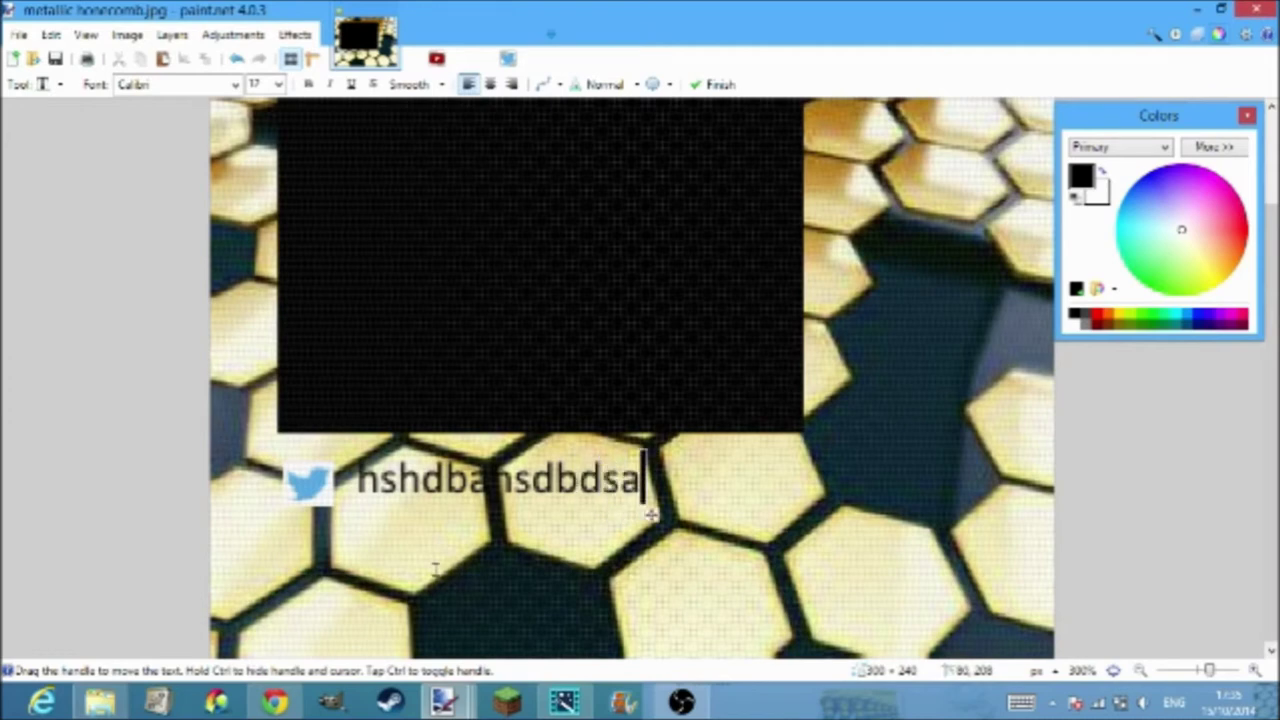
text(chwue)
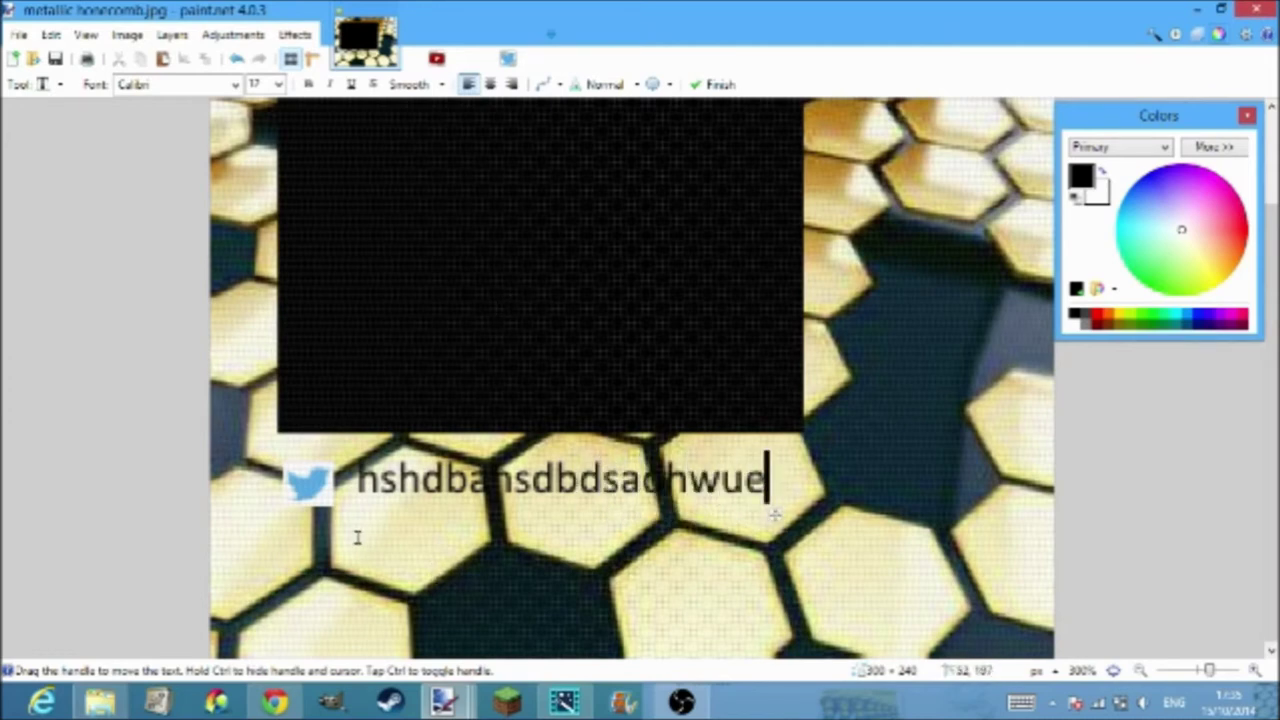
- Copy the whole Youtube Play Button image and paste it below the Twitter bird
click(436, 58)
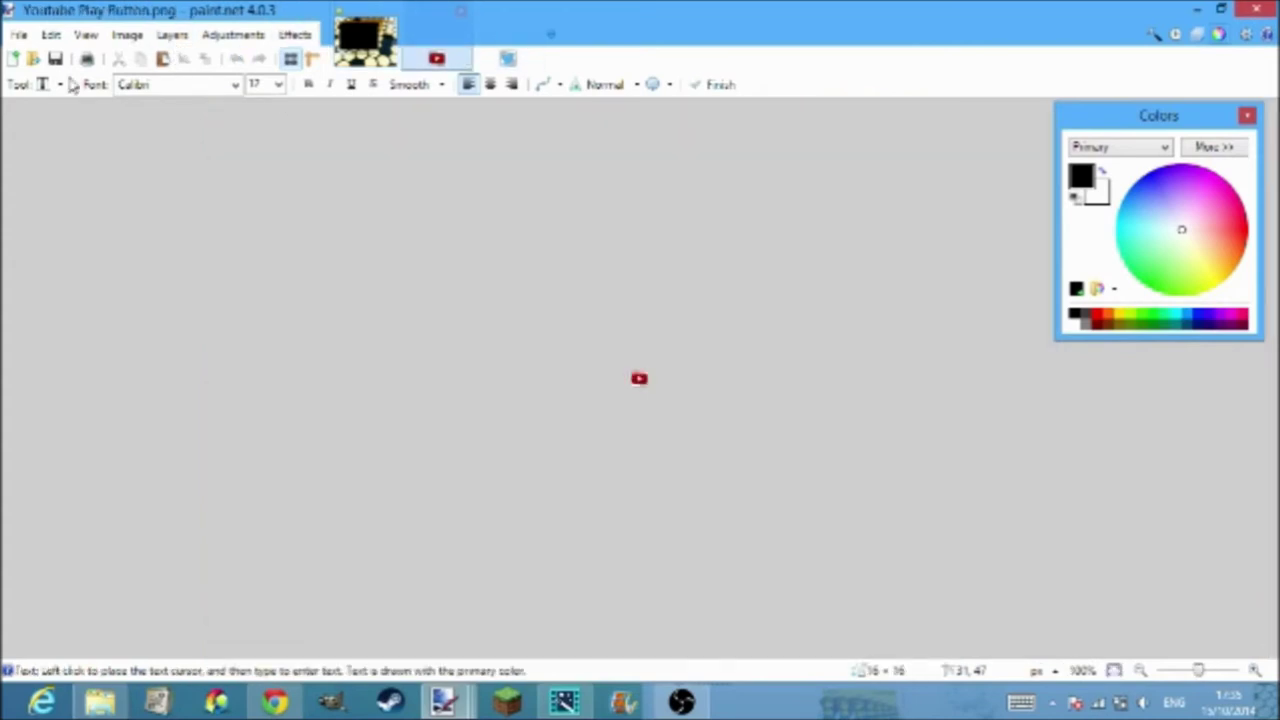
click(62, 84)
click(63, 108)
key(ctrl+a)
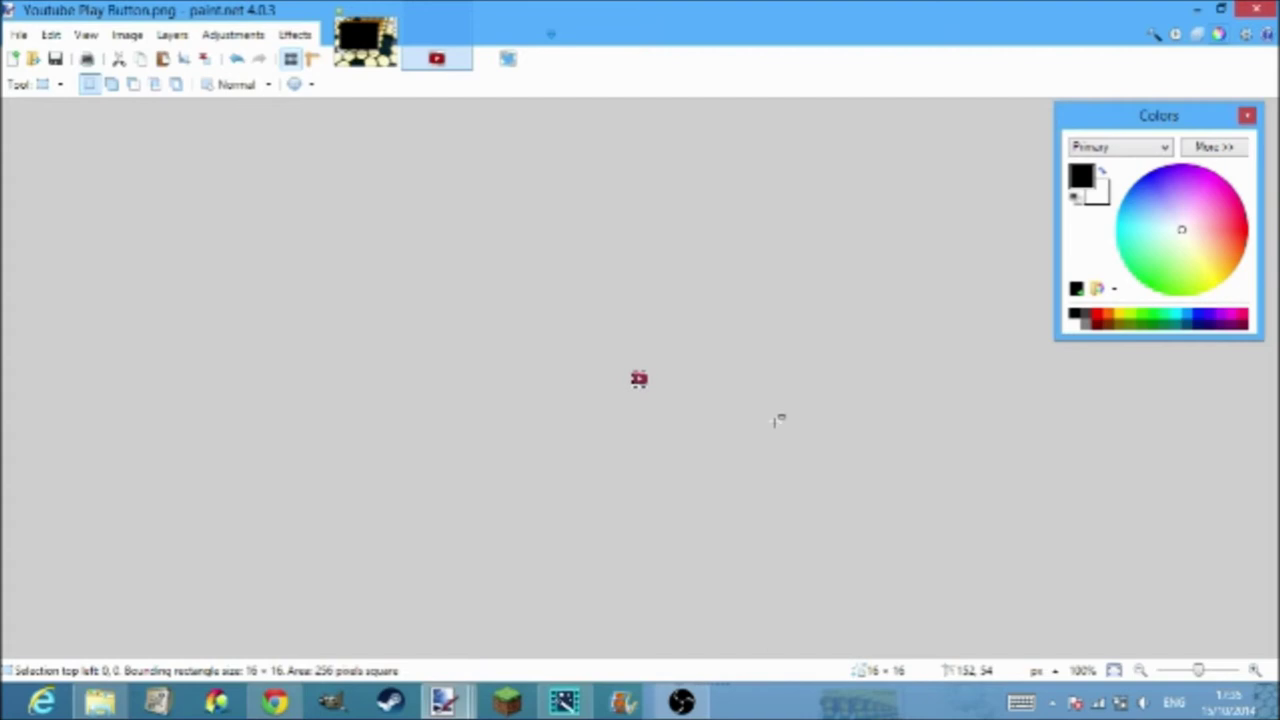
click(365, 42)
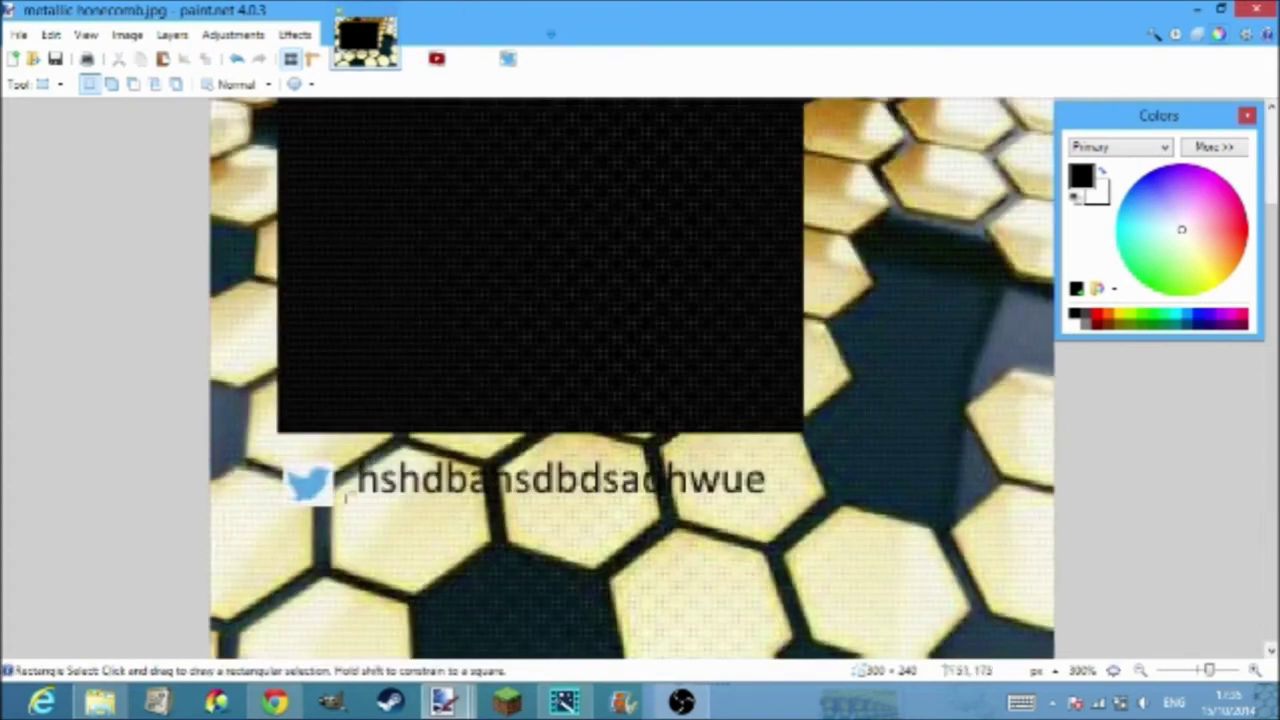
key(ctrl+v)
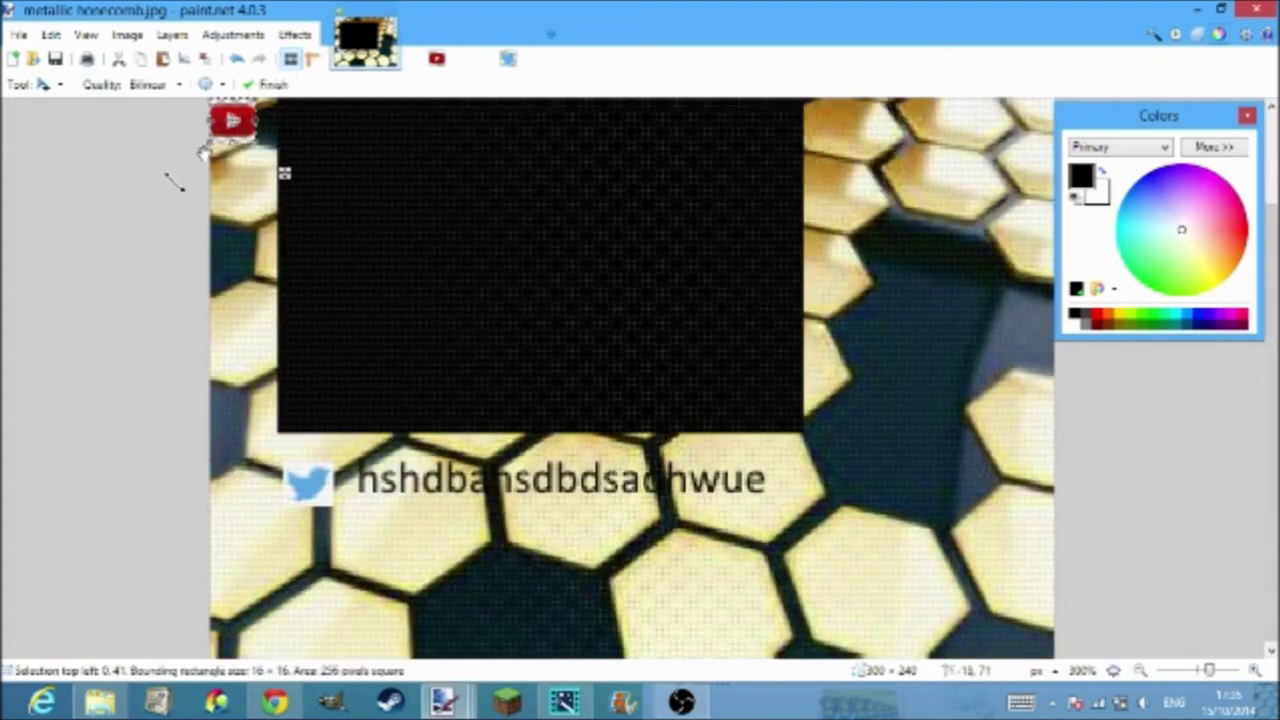
drag(284, 172, 360, 607)
- Fill the border around the YouTube icon with white using Paint Bucket
click(45, 85)
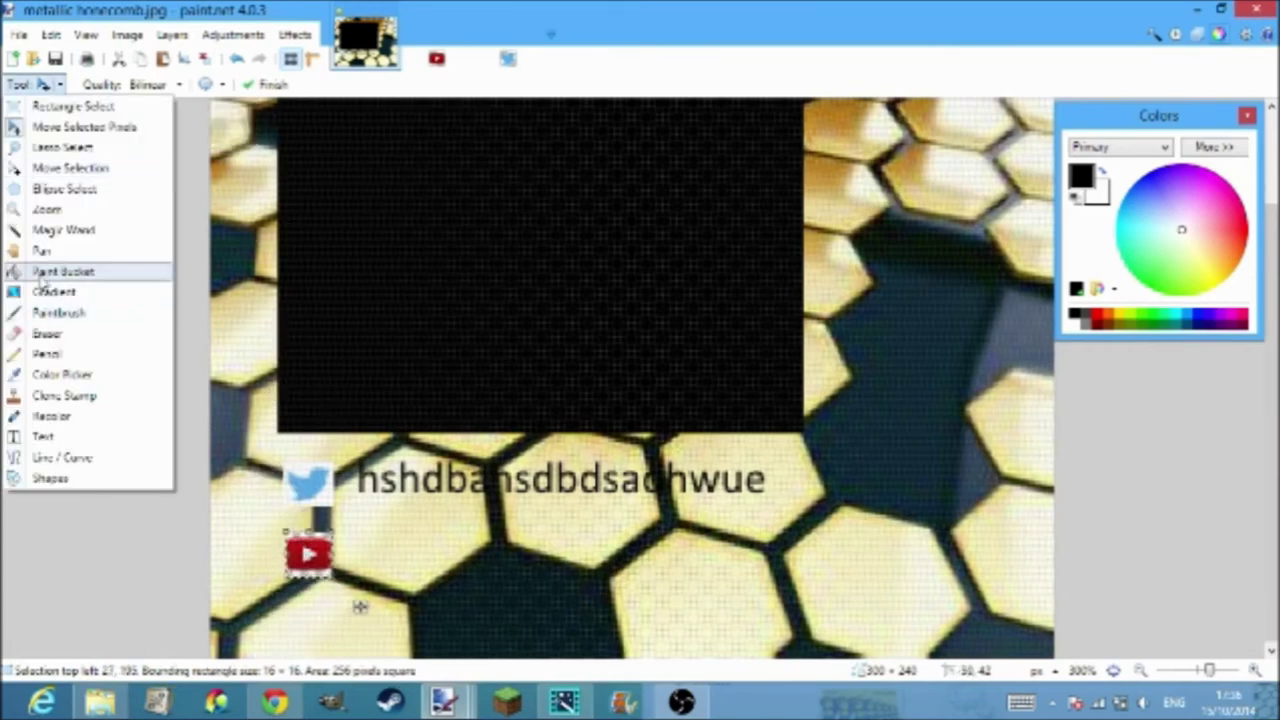
click(42, 272)
click(1104, 171)
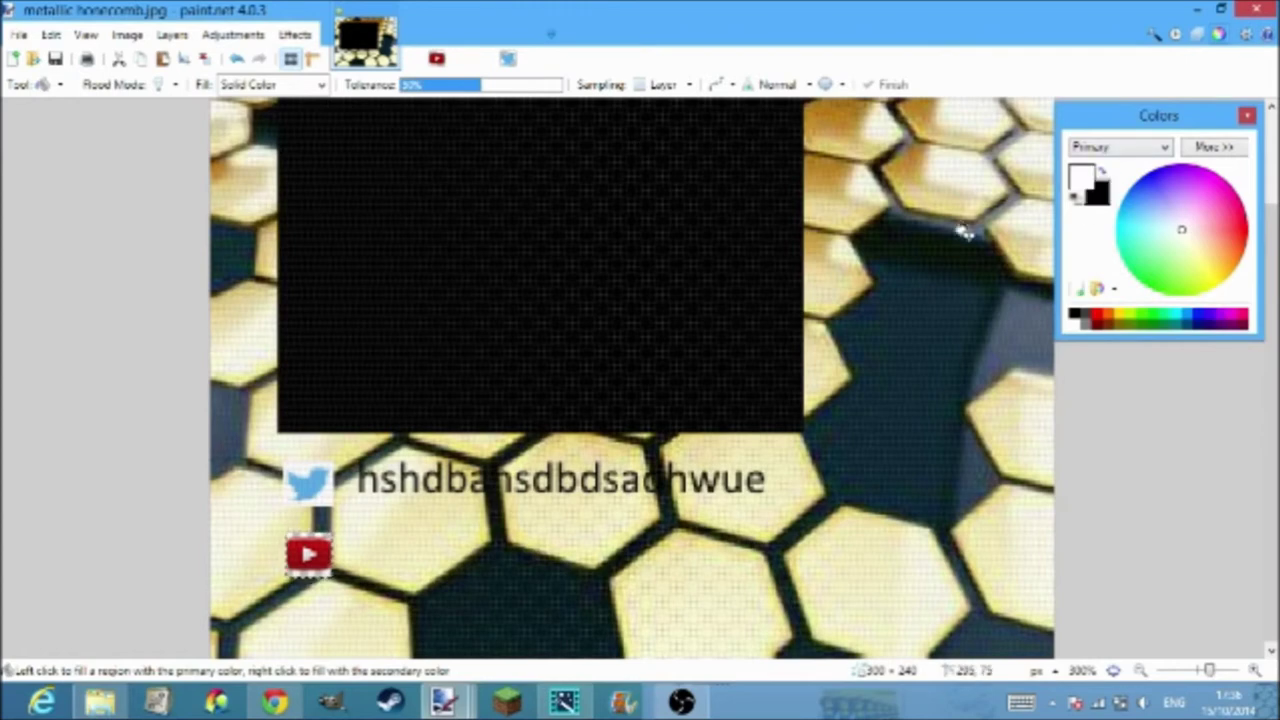
click(298, 570)
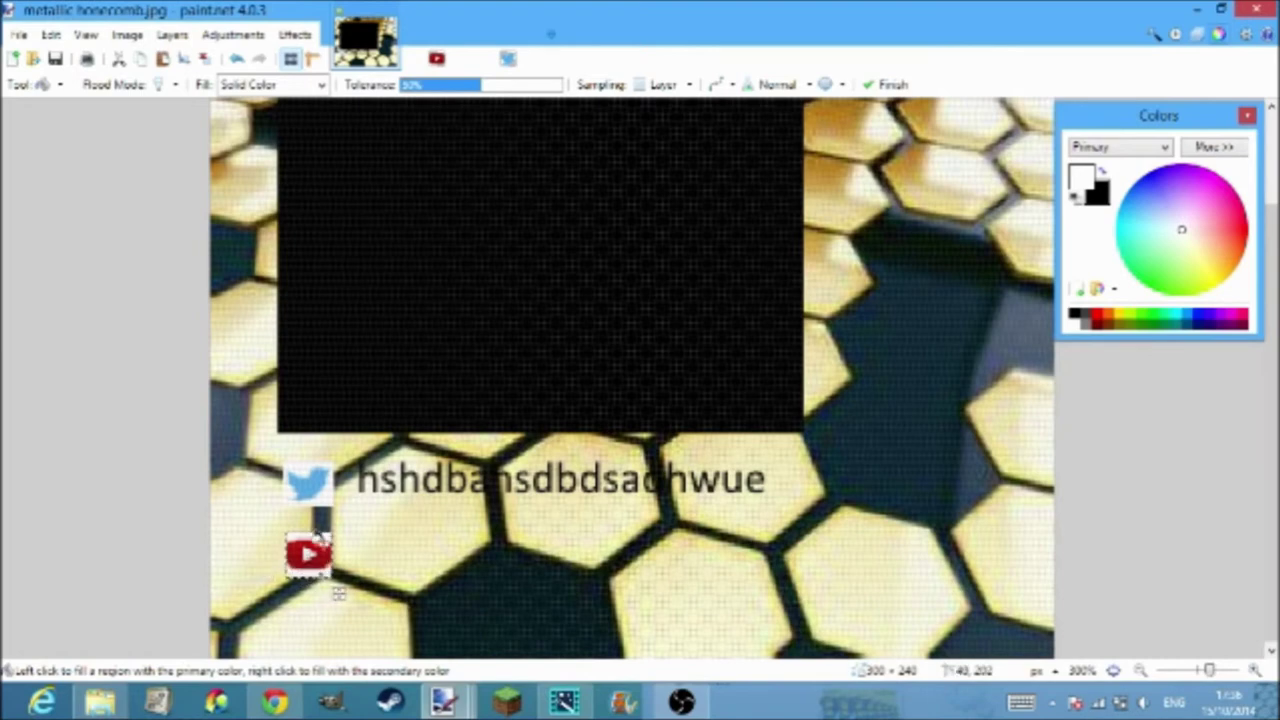
click(42, 84)
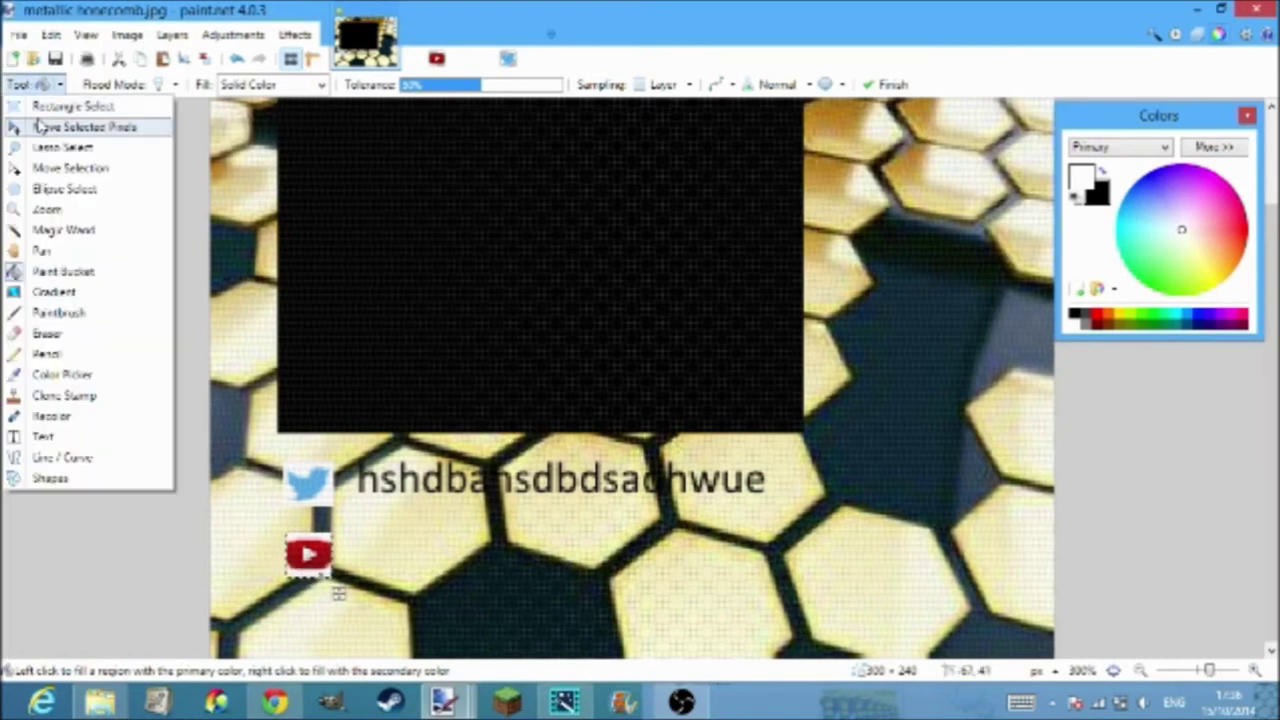
click(60, 107)
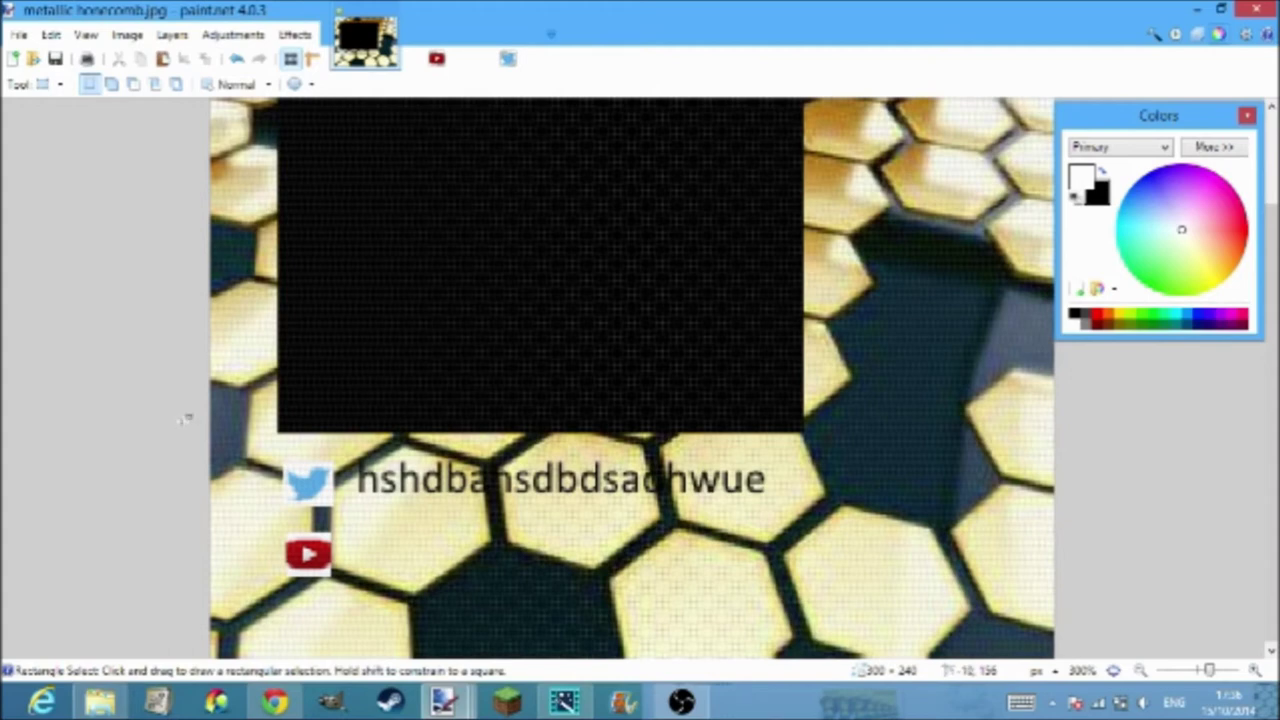
click(58, 85)
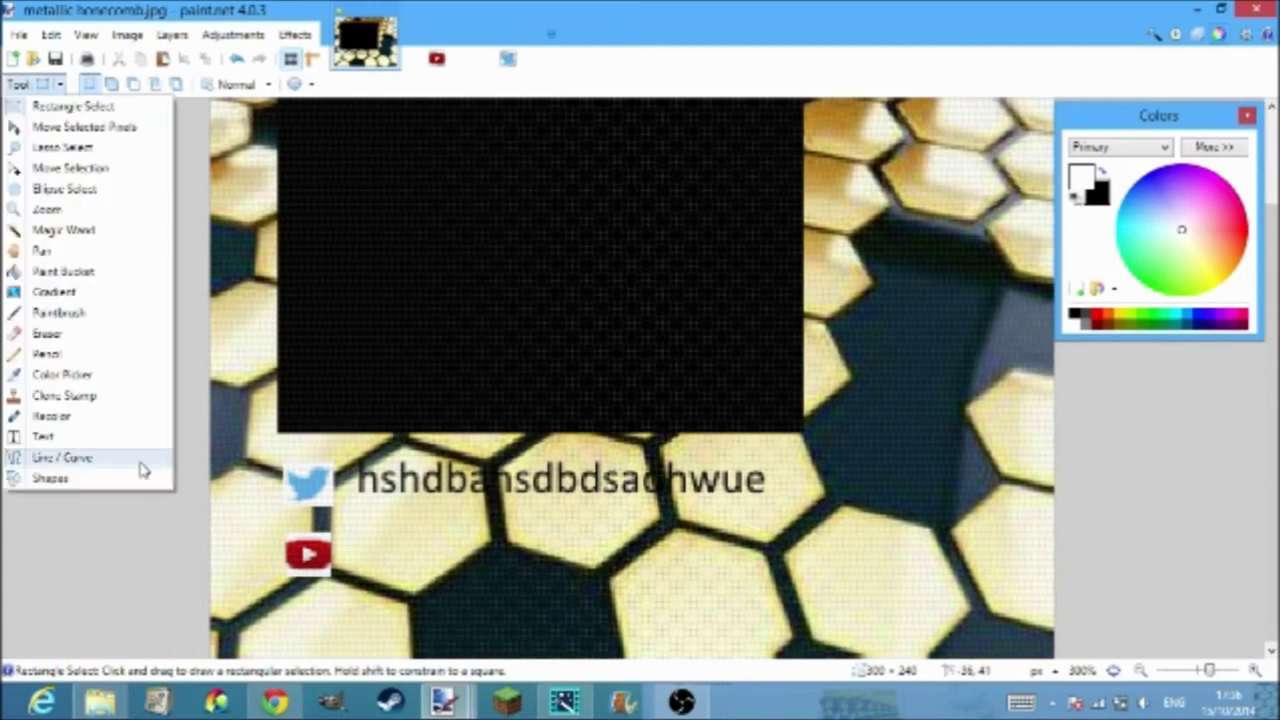
- Type blue placeholder channel text beside the YouTube icon, then zoom out to the whole image
click(60, 436)
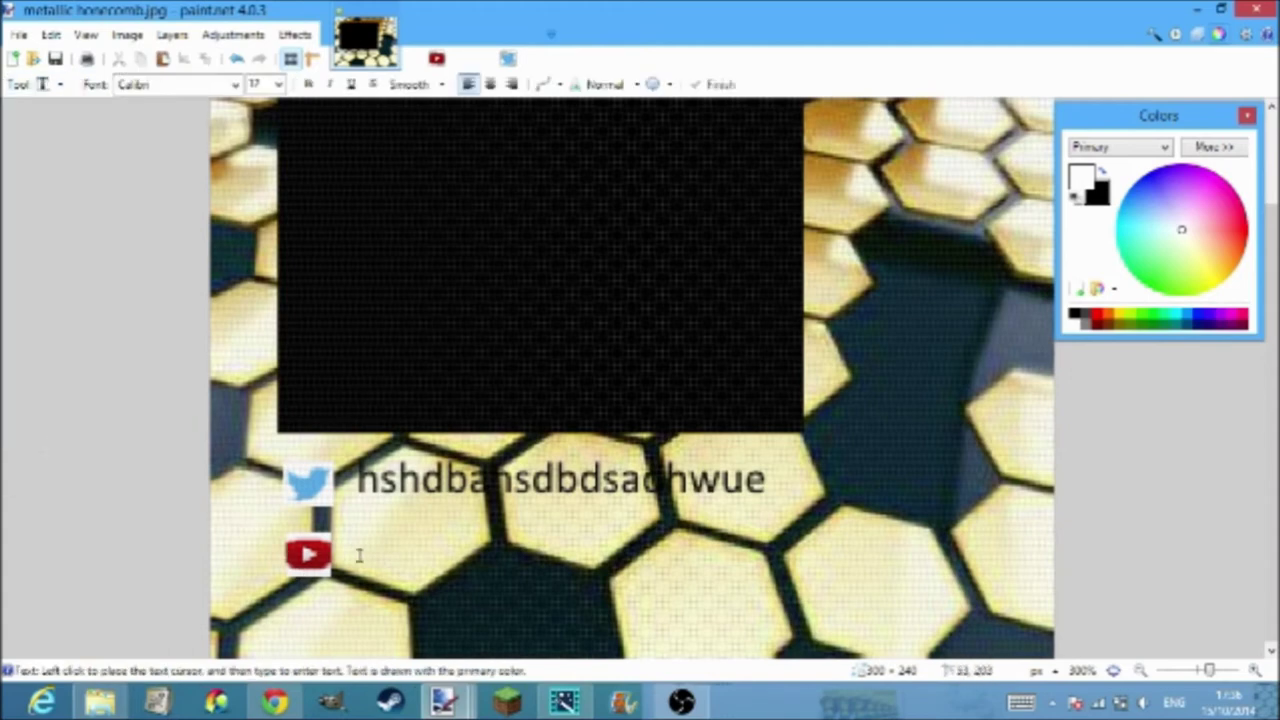
click(355, 563)
text(hshdbans)
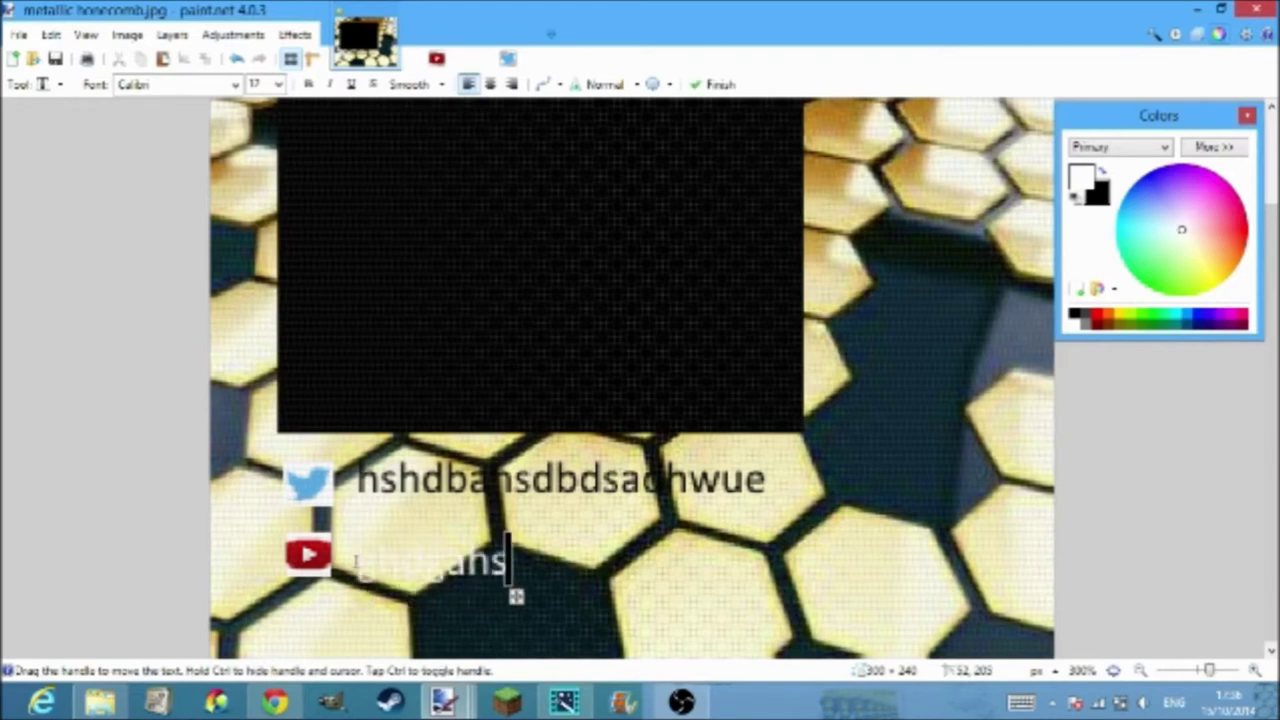
text(dggndahbdshas)
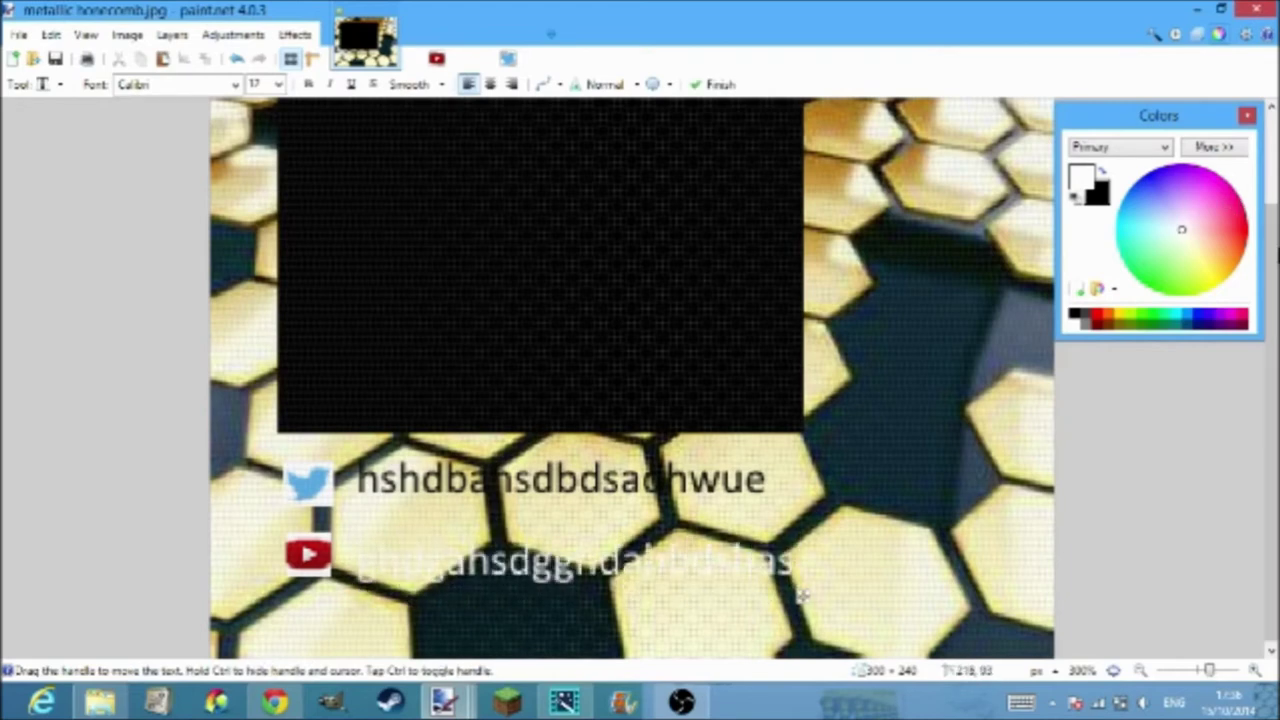
click(1208, 316)
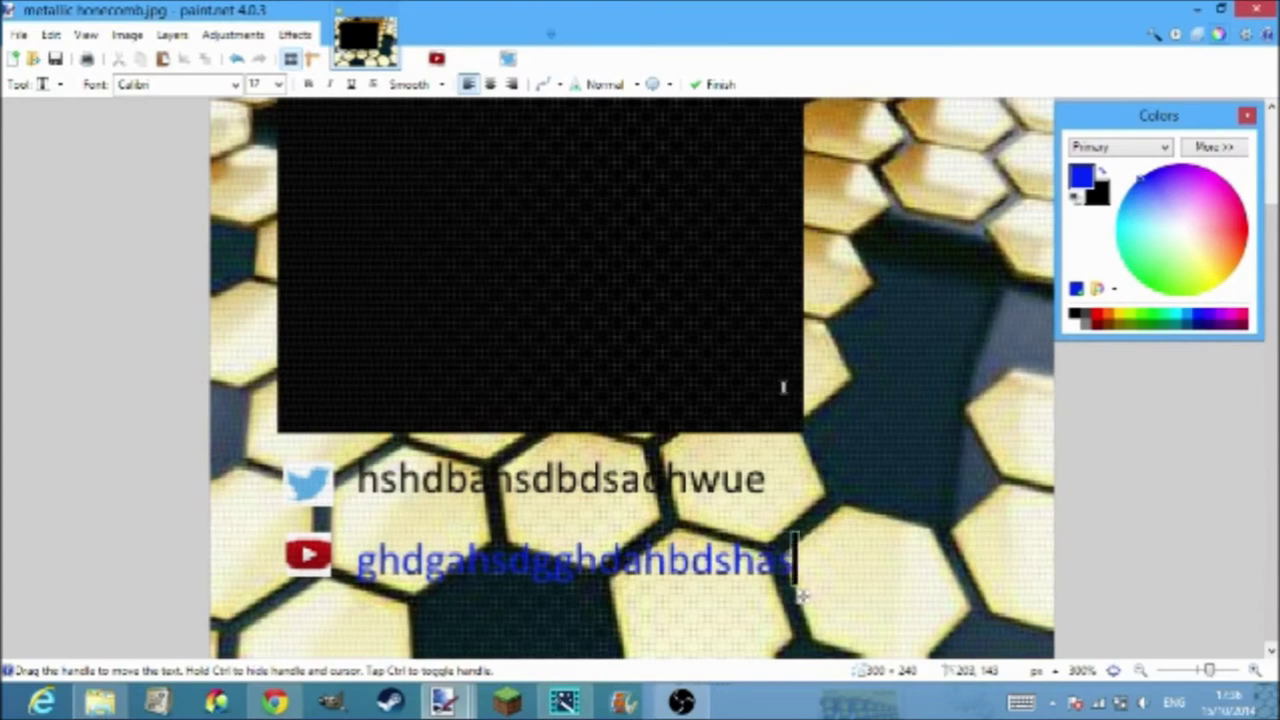
click(48, 84)
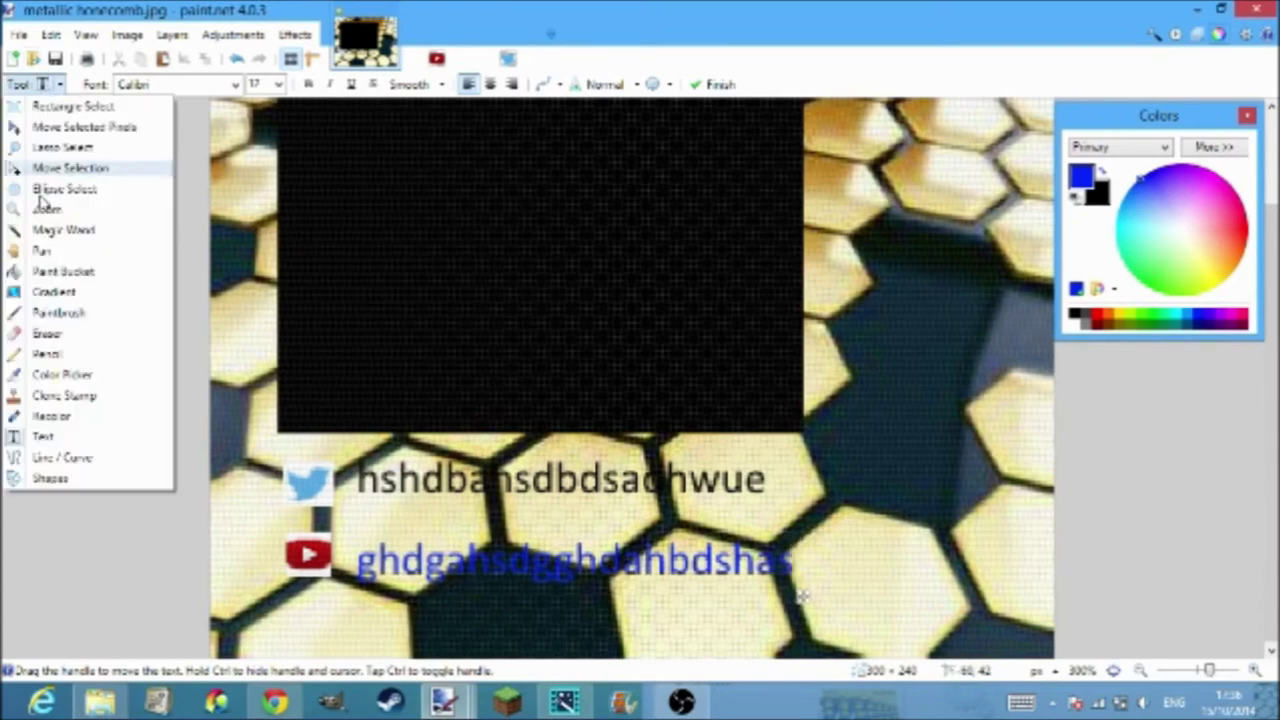
click(44, 210)
right_click(55, 220)
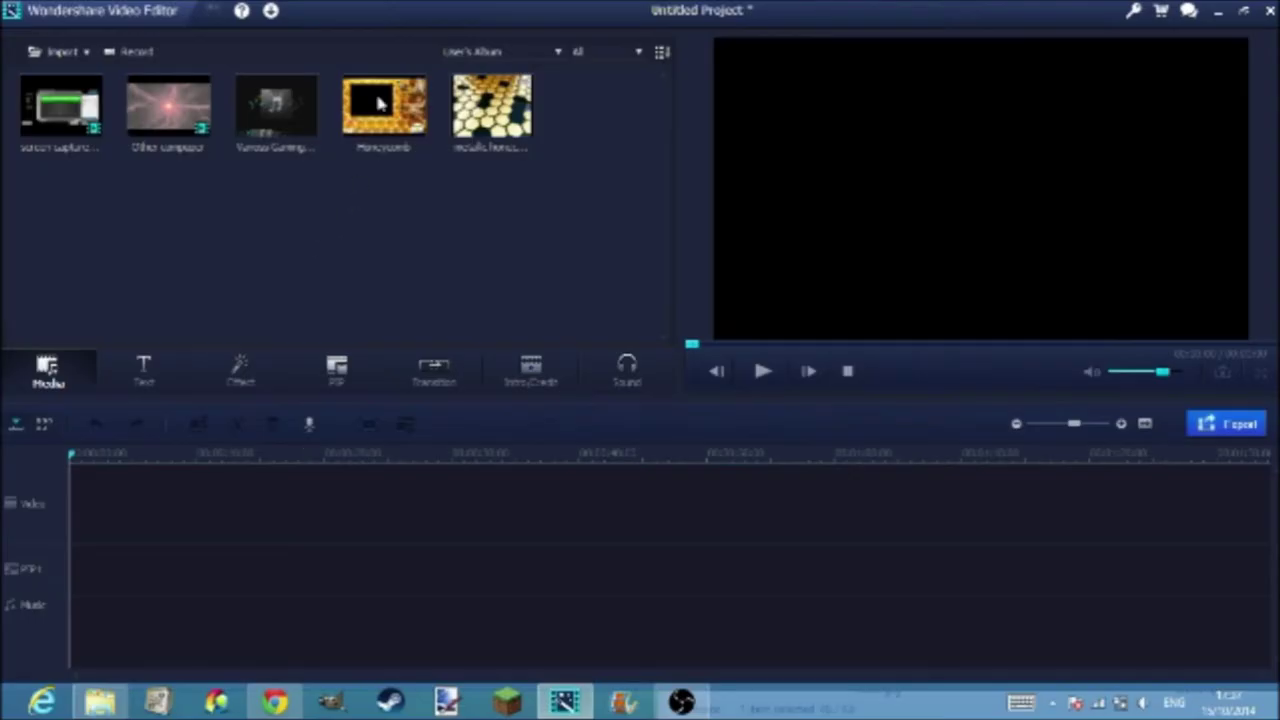
- Drag the Honeycomb image from the media library onto the start of the Video track
drag(378, 103, 133, 518)
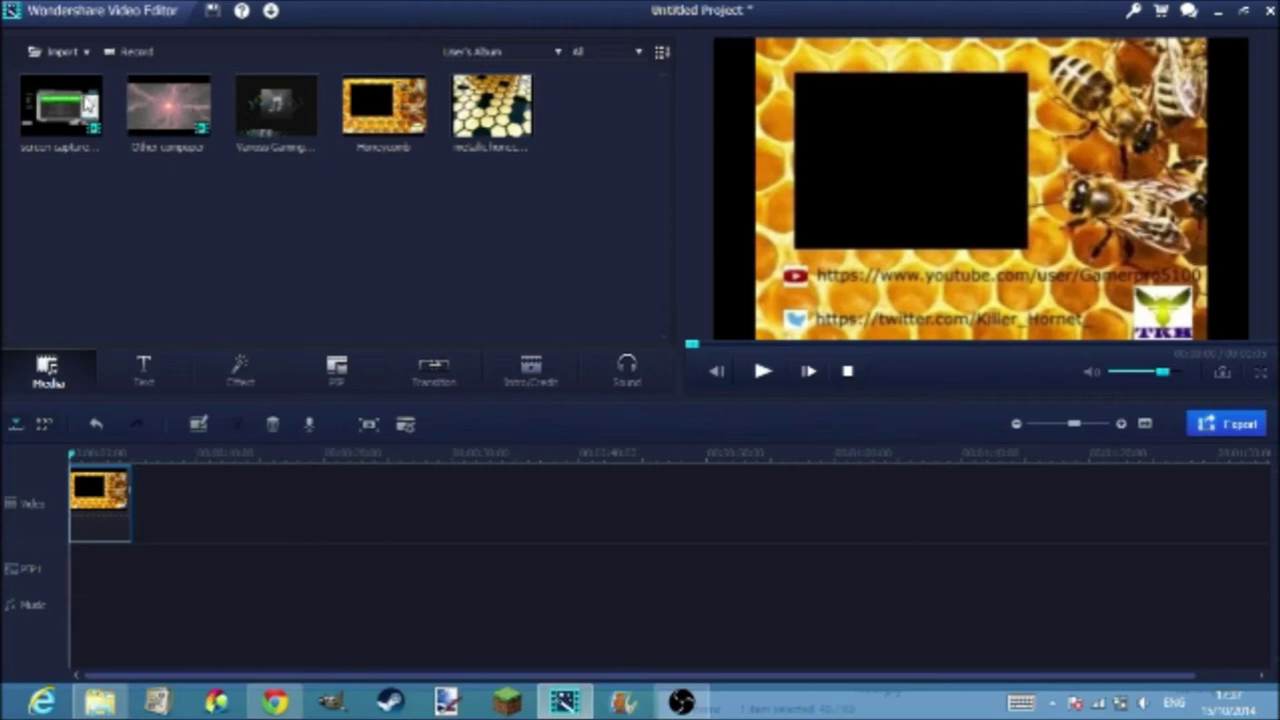
- Put the gameplay capture on the PIP track, fit its frame over the black box, and preview
drag(70, 103, 40, 577)
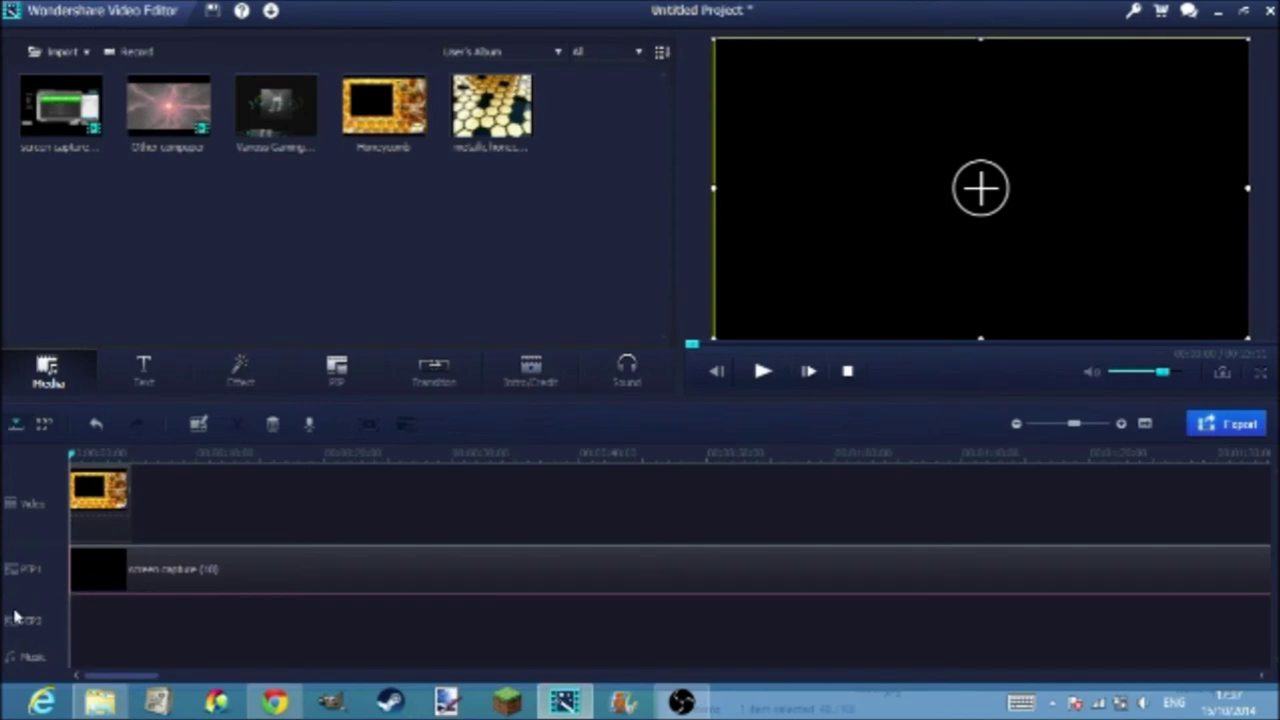
drag(714, 187, 849, 187)
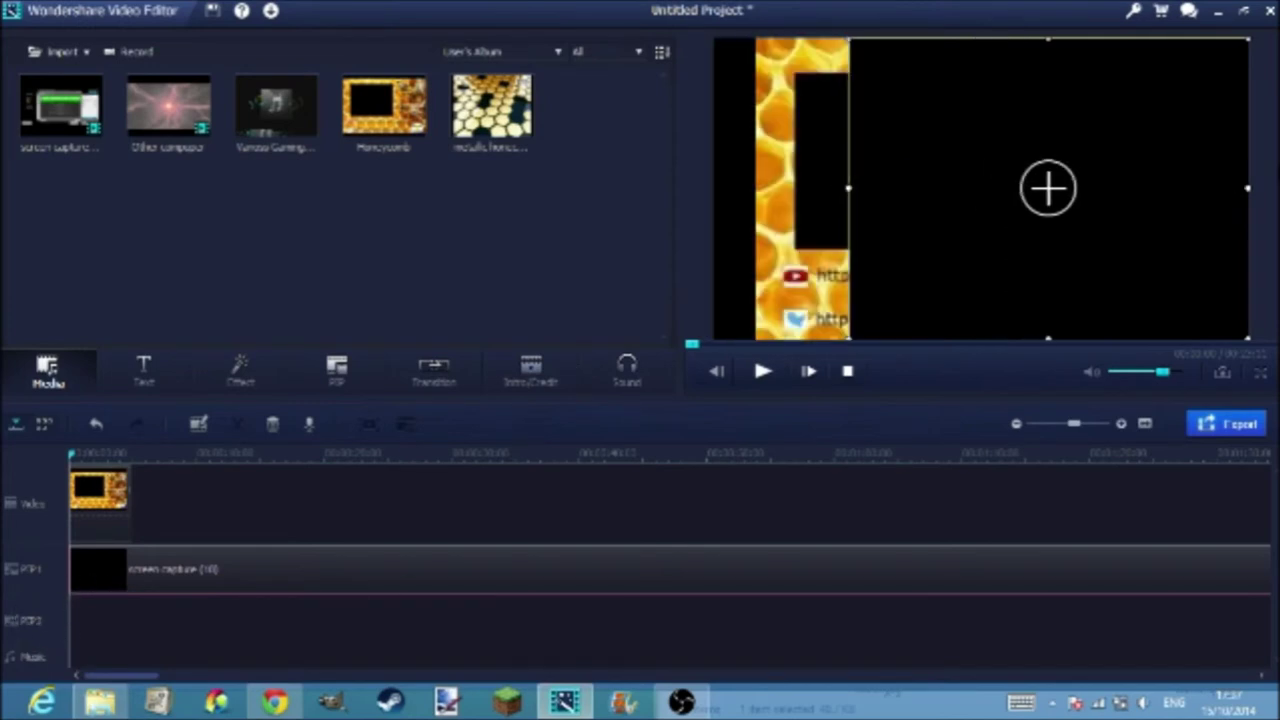
drag(1245, 187, 1086, 187)
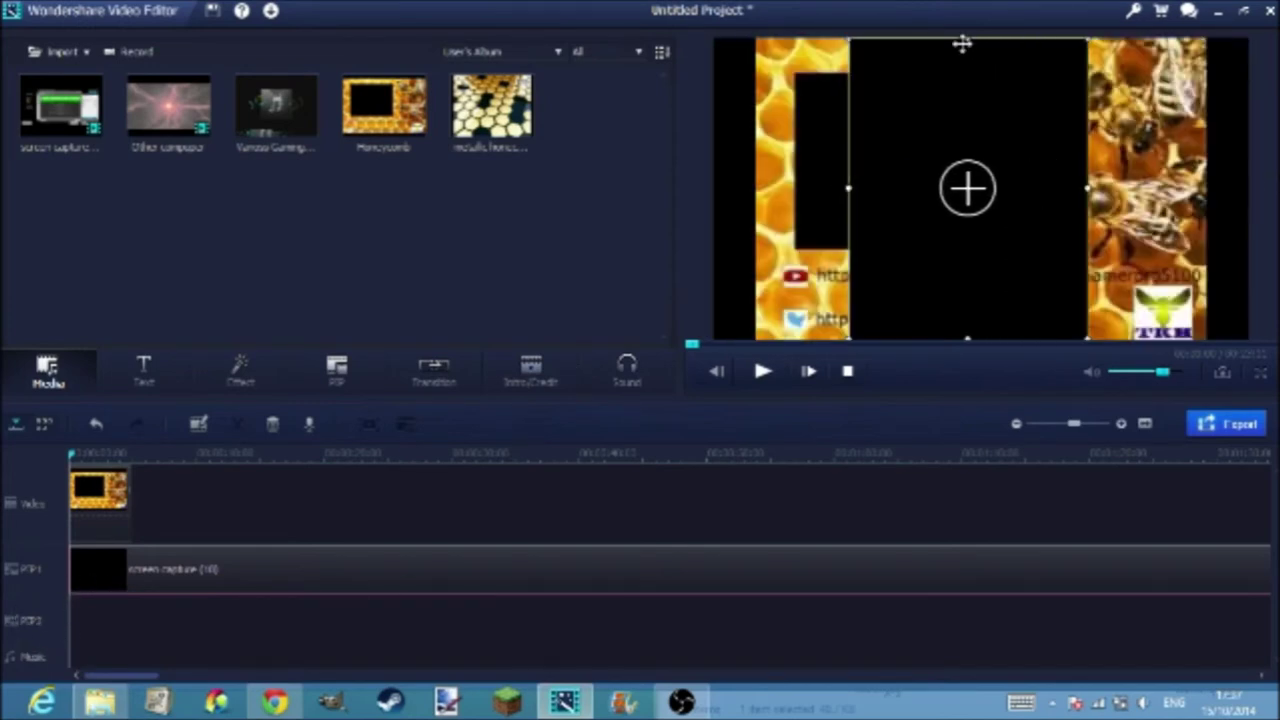
drag(963, 40, 958, 160)
drag(1049, 243, 995, 162)
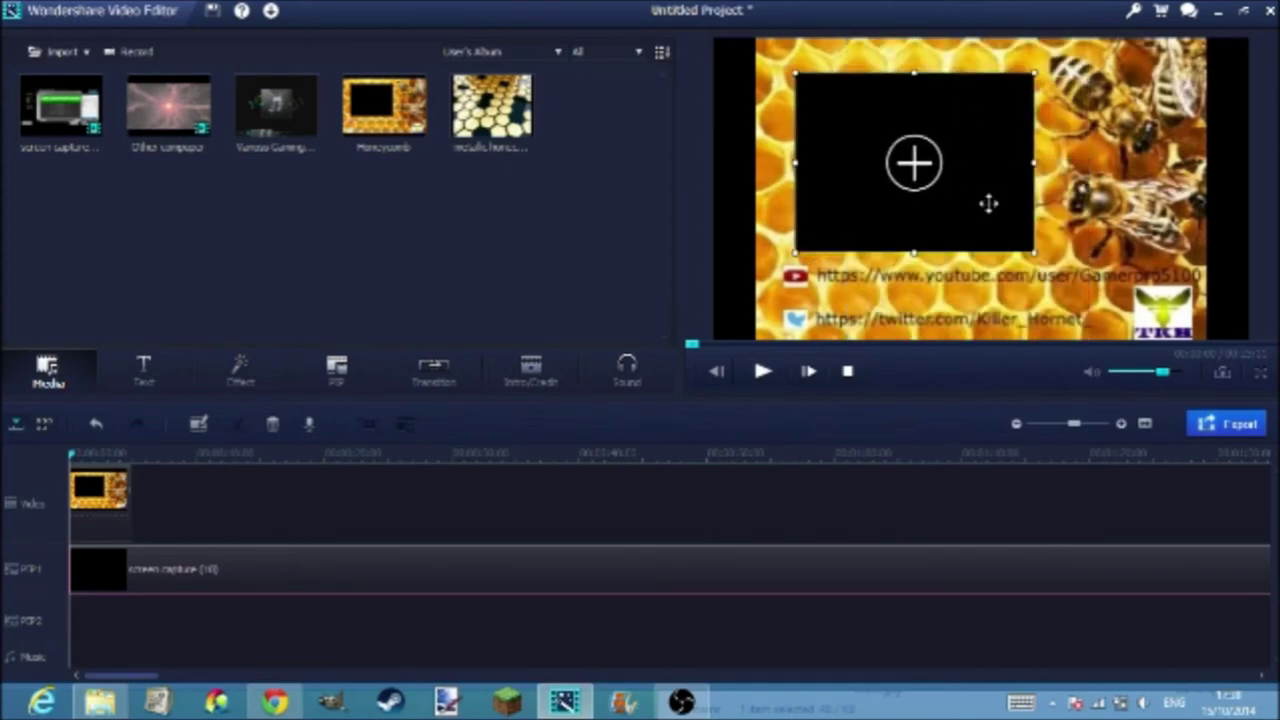
mouse_move(916, 254)
mouse_down()
mouse_move(907, 209)
mouse_move(912, 241)
mouse_up()
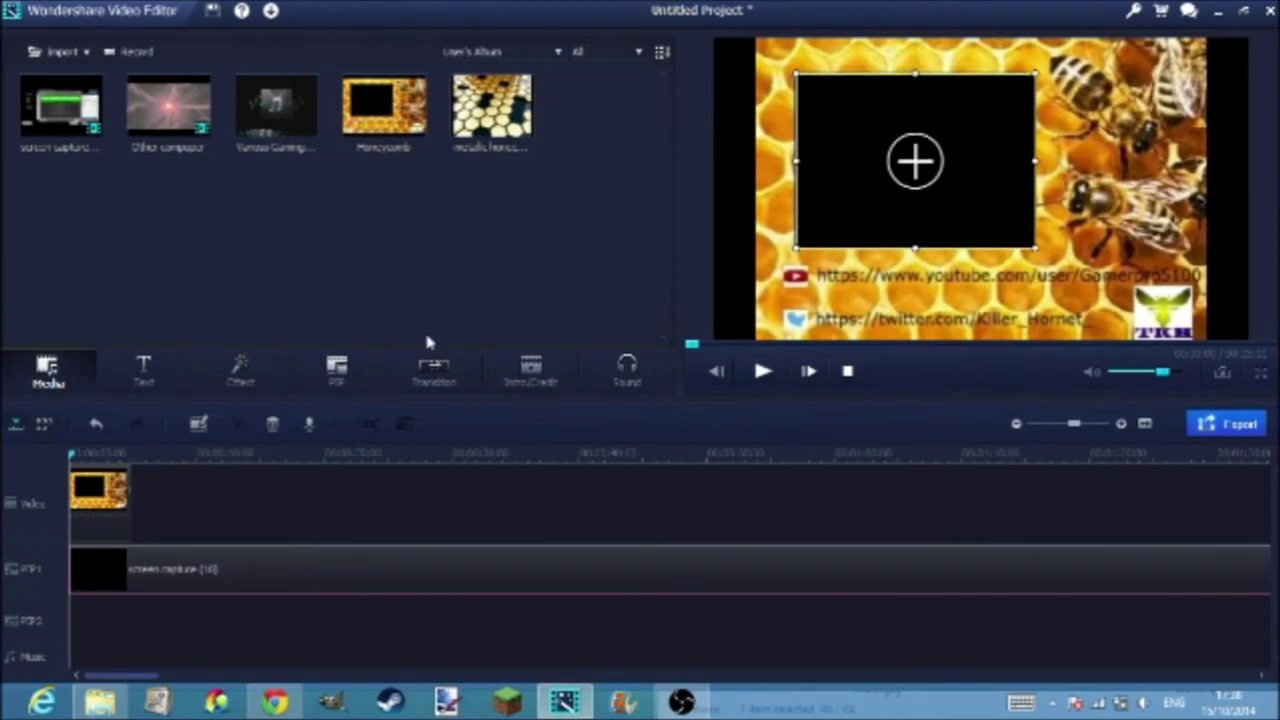
key(space)
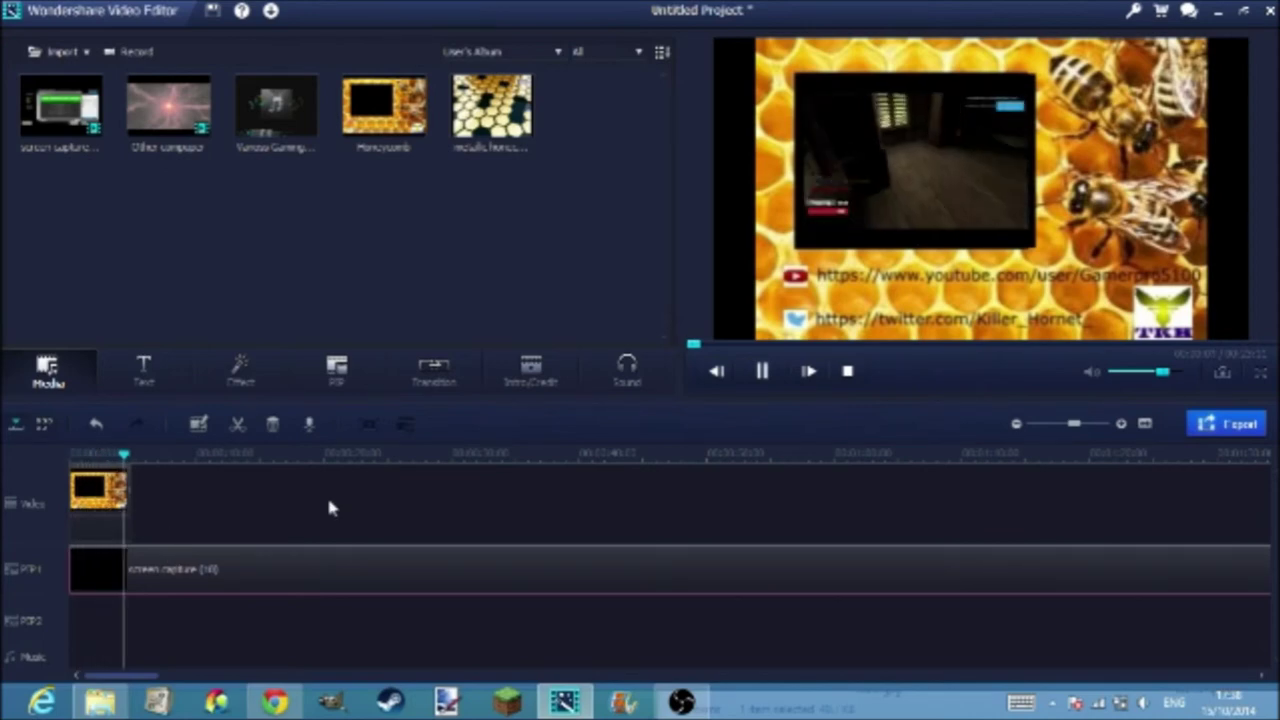
- Split the gameplay clip, delete the unwanted piece, and move the rest to the track start
click(166, 571)
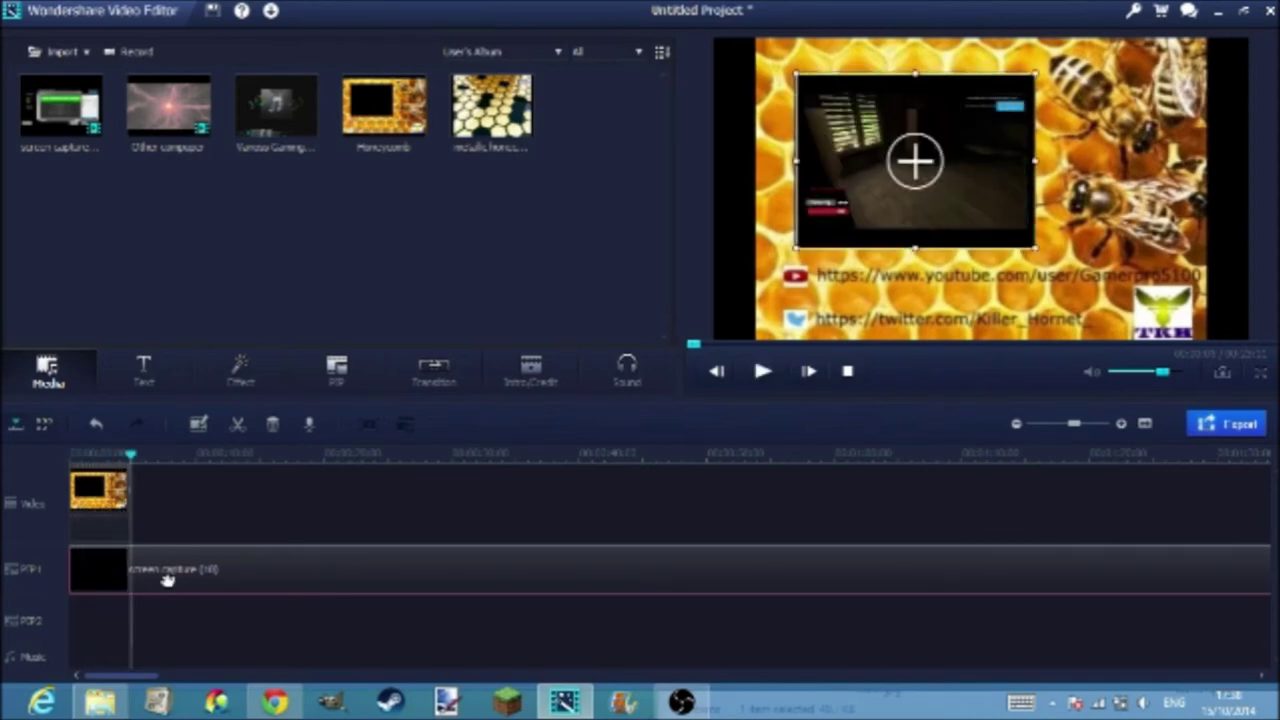
click(238, 424)
right_click(110, 595)
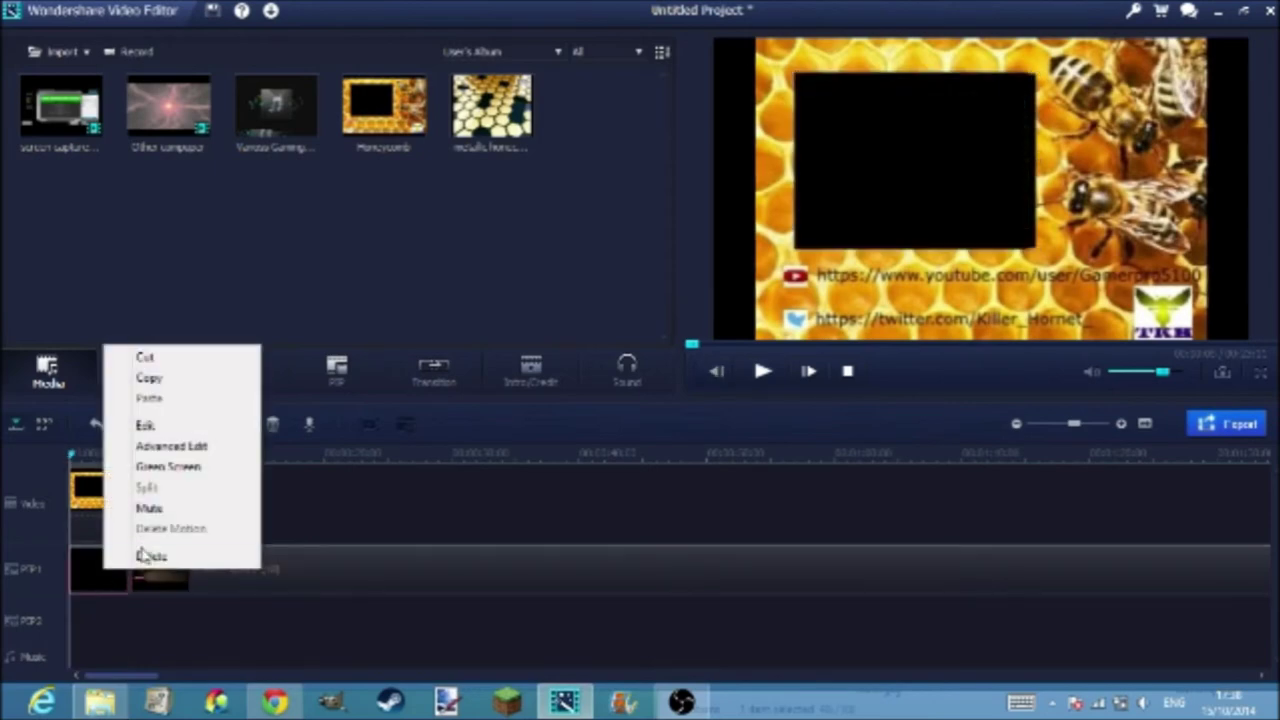
click(143, 554)
drag(160, 570, 121, 572)
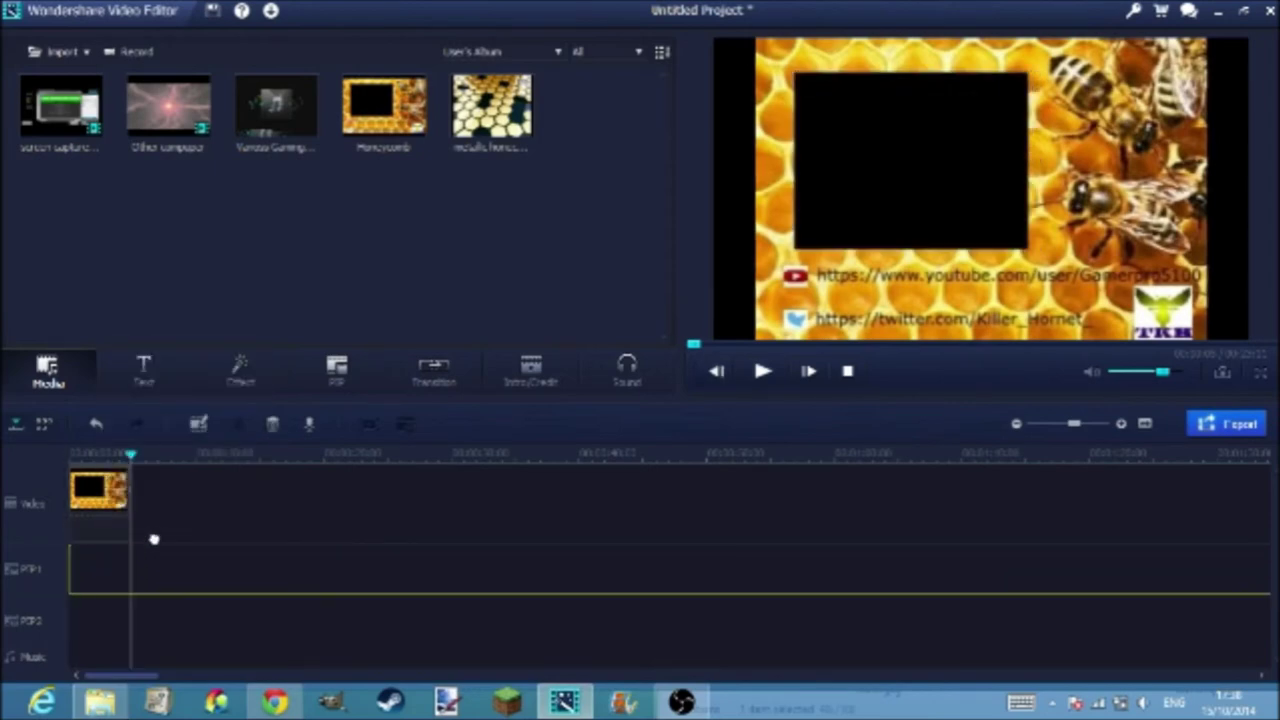
drag(174, 533, 186, 519)
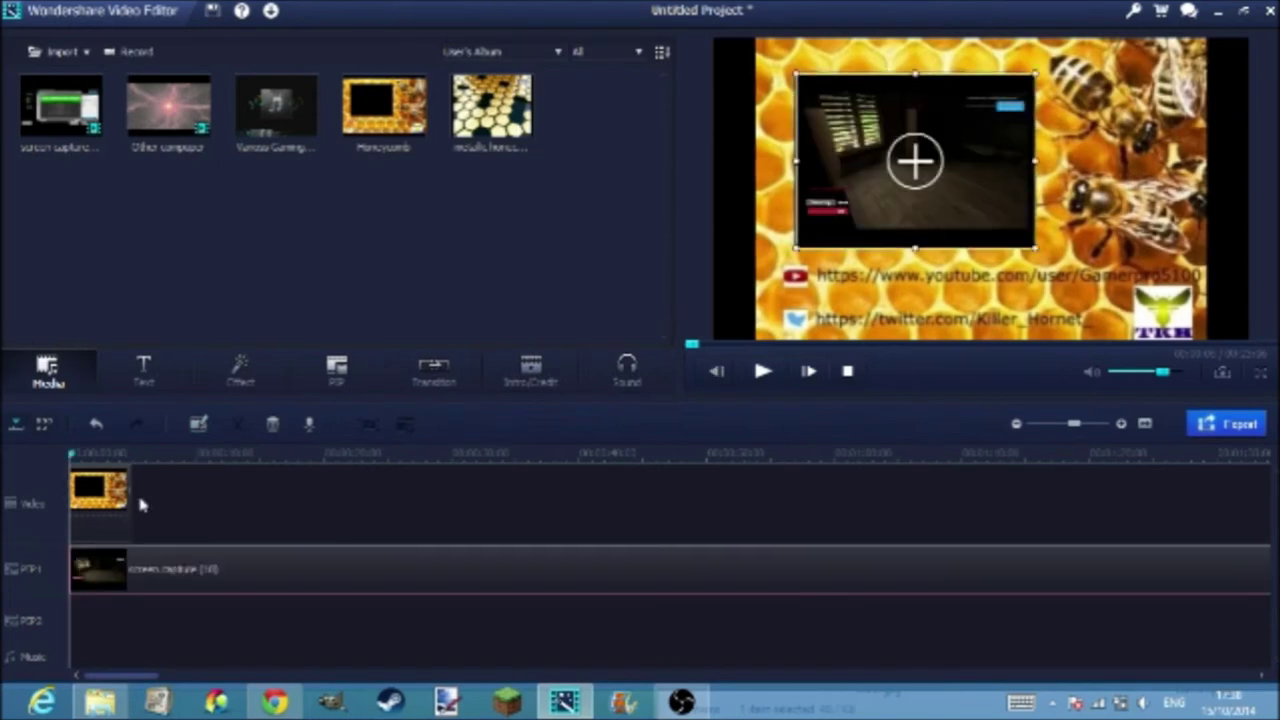
- Cut and delete the gameplay past the end of the Honeycomb image
click(241, 426)
right_click(220, 569)
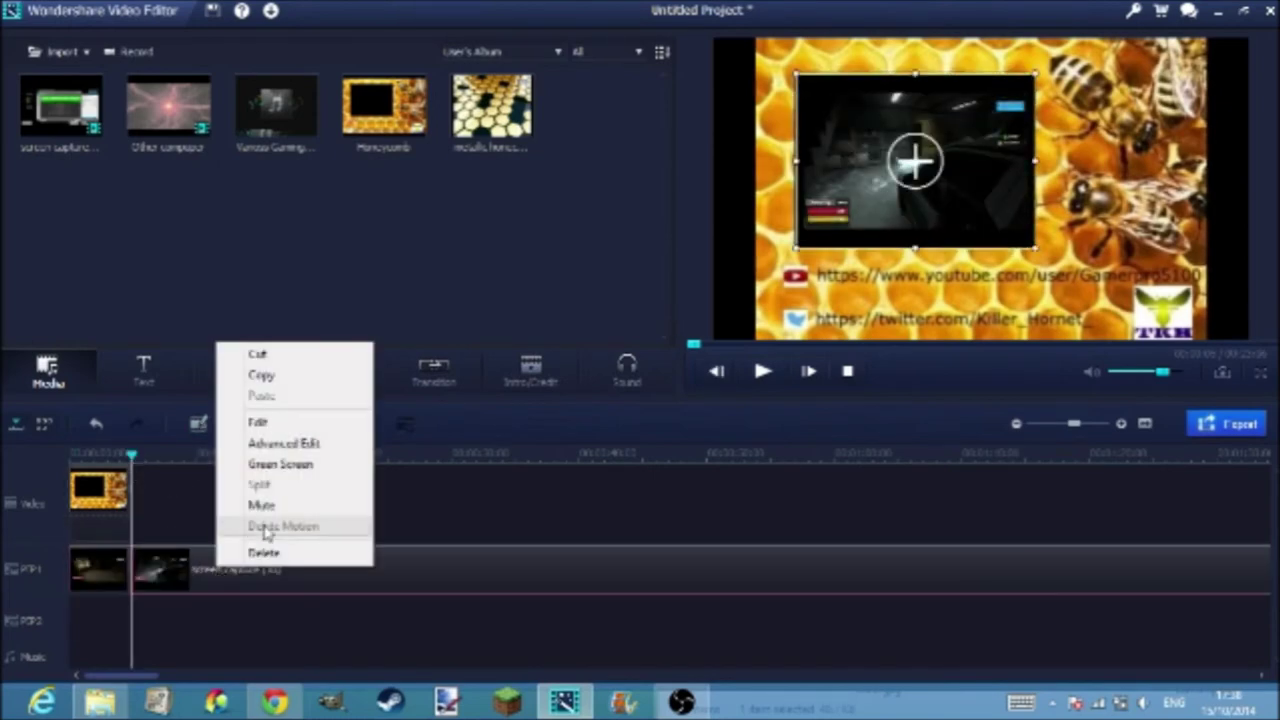
click(265, 553)
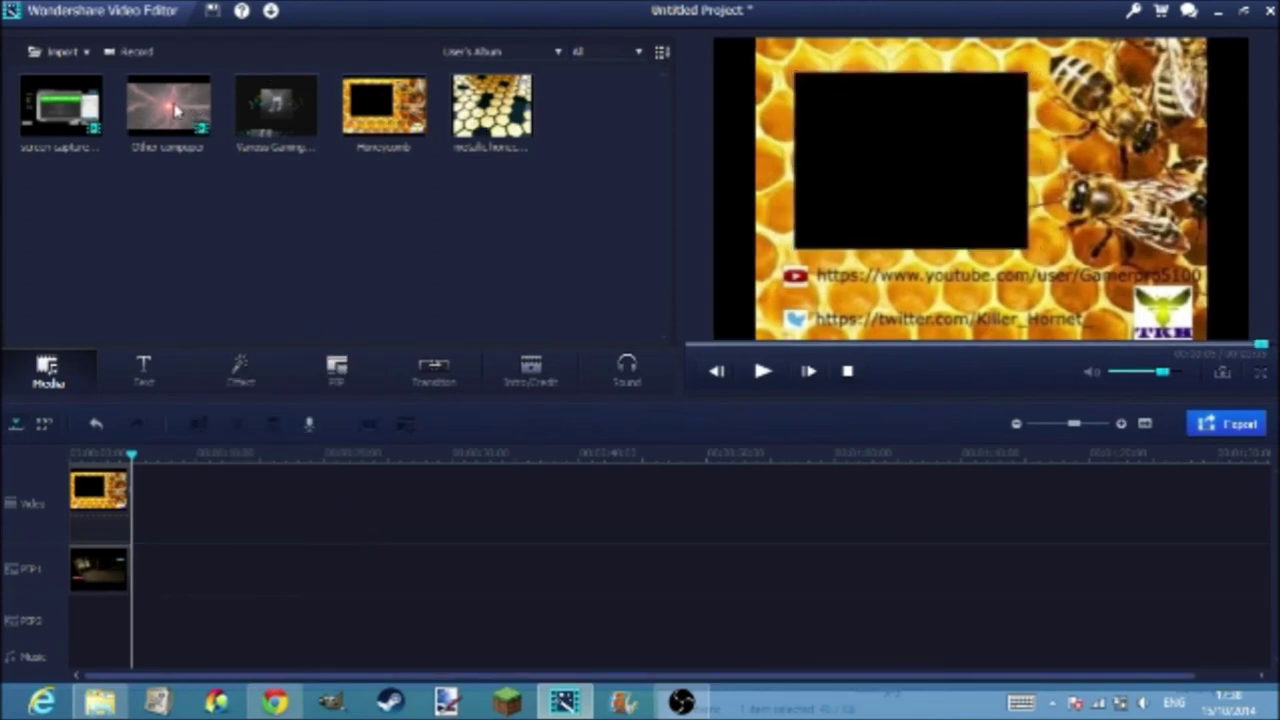
- Add Various Gaming Background Music to the Music track and preview it with the outro
drag(378, 20, 480, 2)
drag(275, 105, 80, 657)
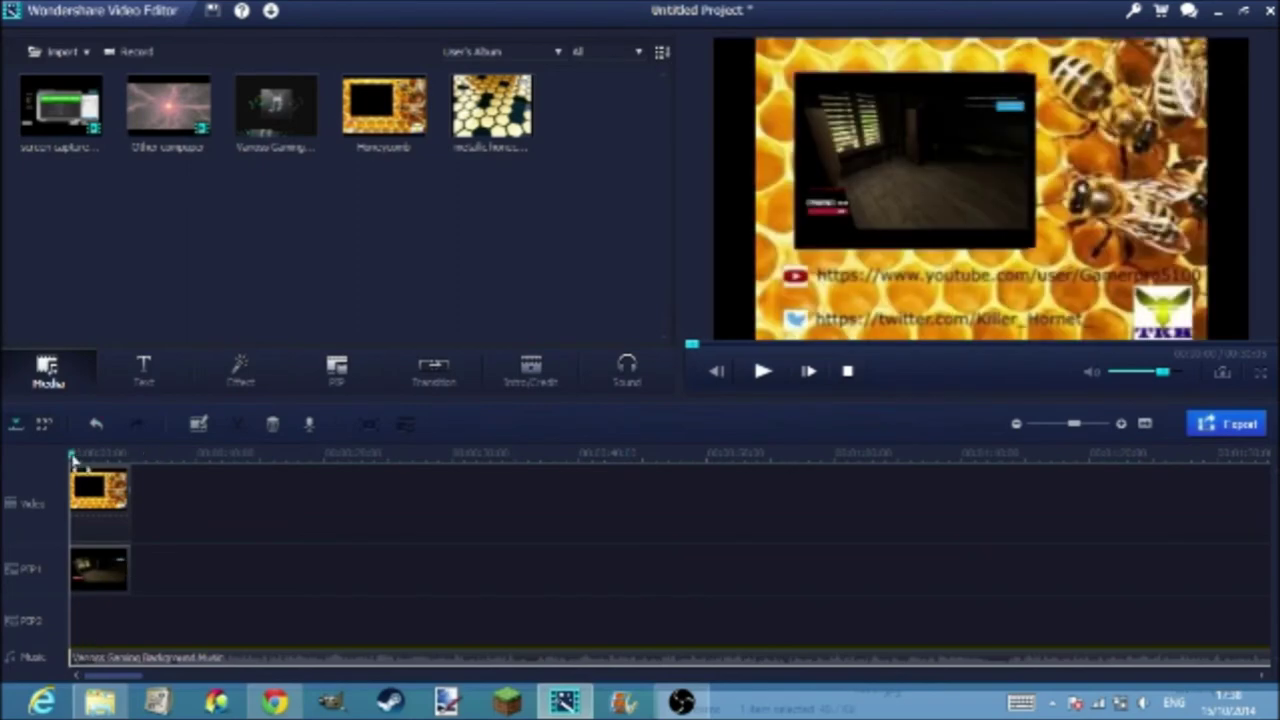
click(143, 455)
click(120, 658)
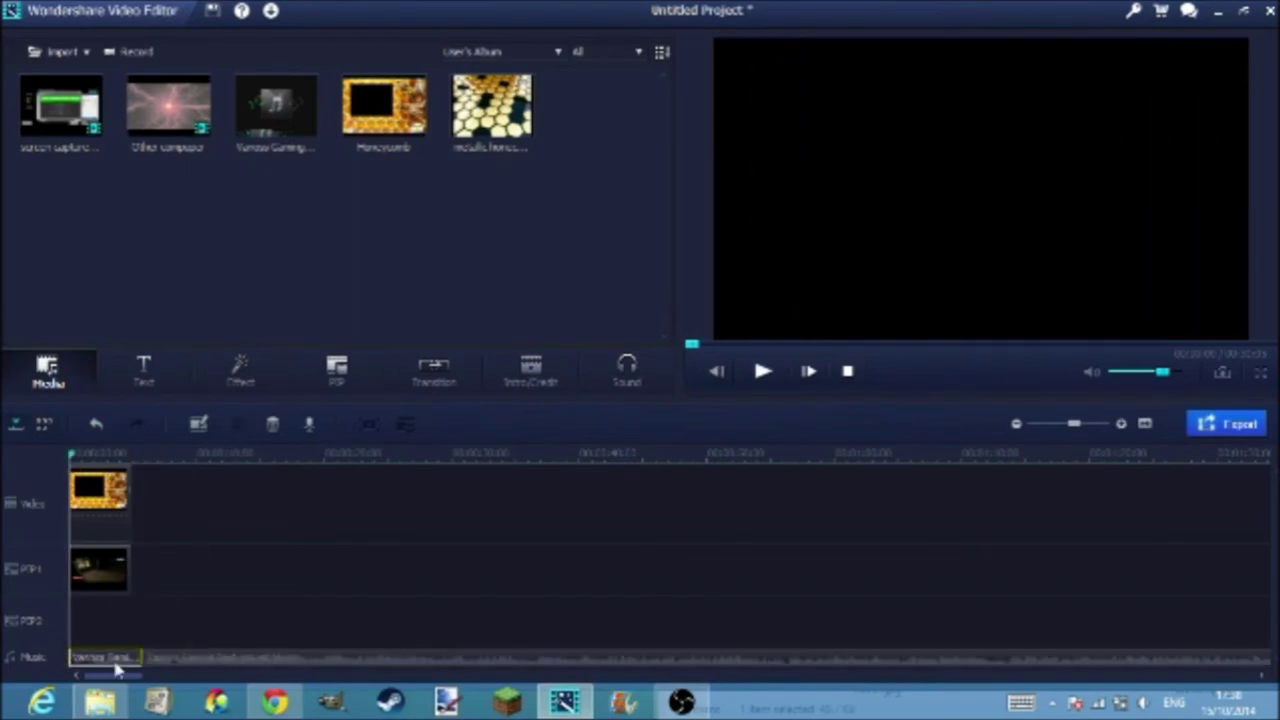
right_click(118, 662)
click(175, 650)
click(175, 650)
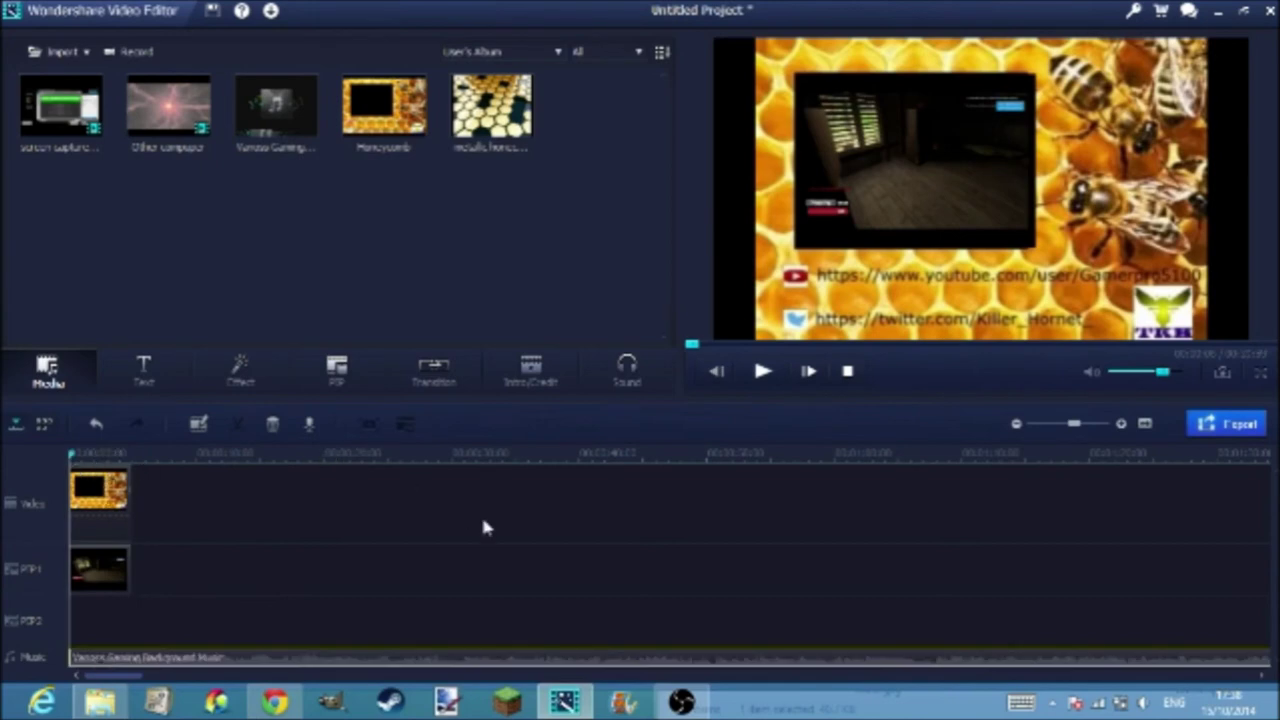
key(space)
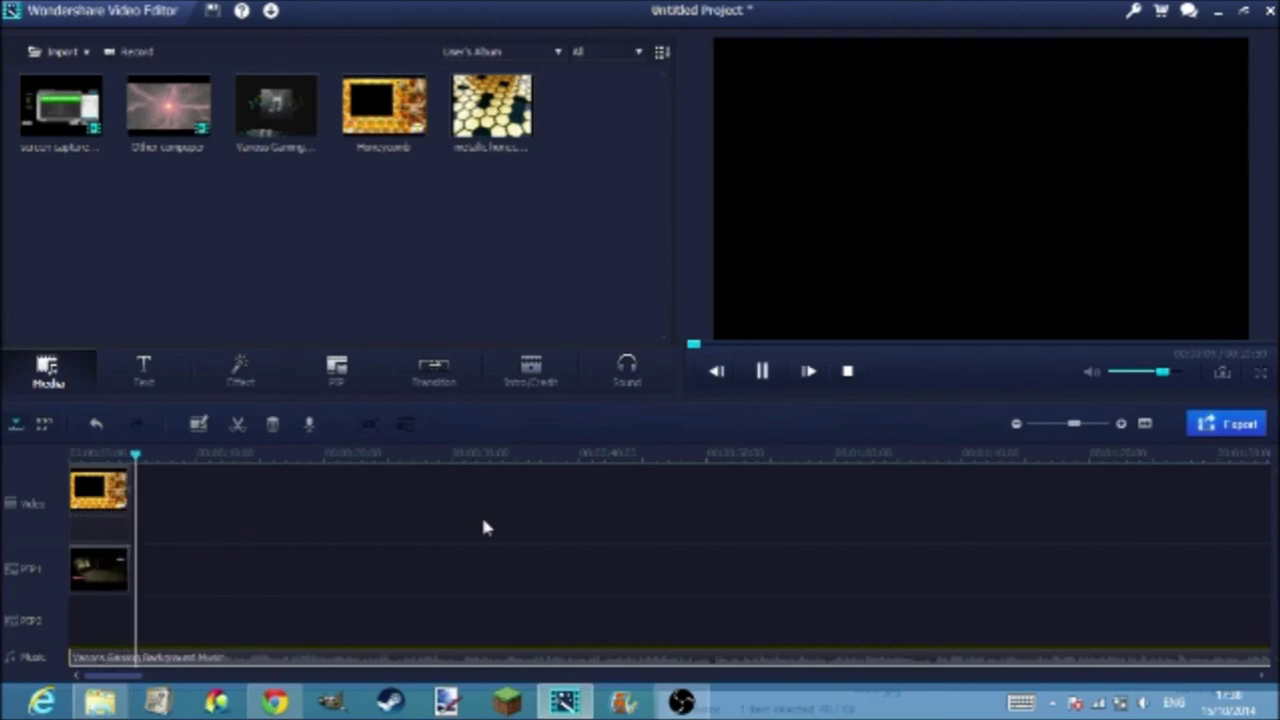
- Split the music at the outro's end, delete the excess tail, and replay the outro from the start
key(space)
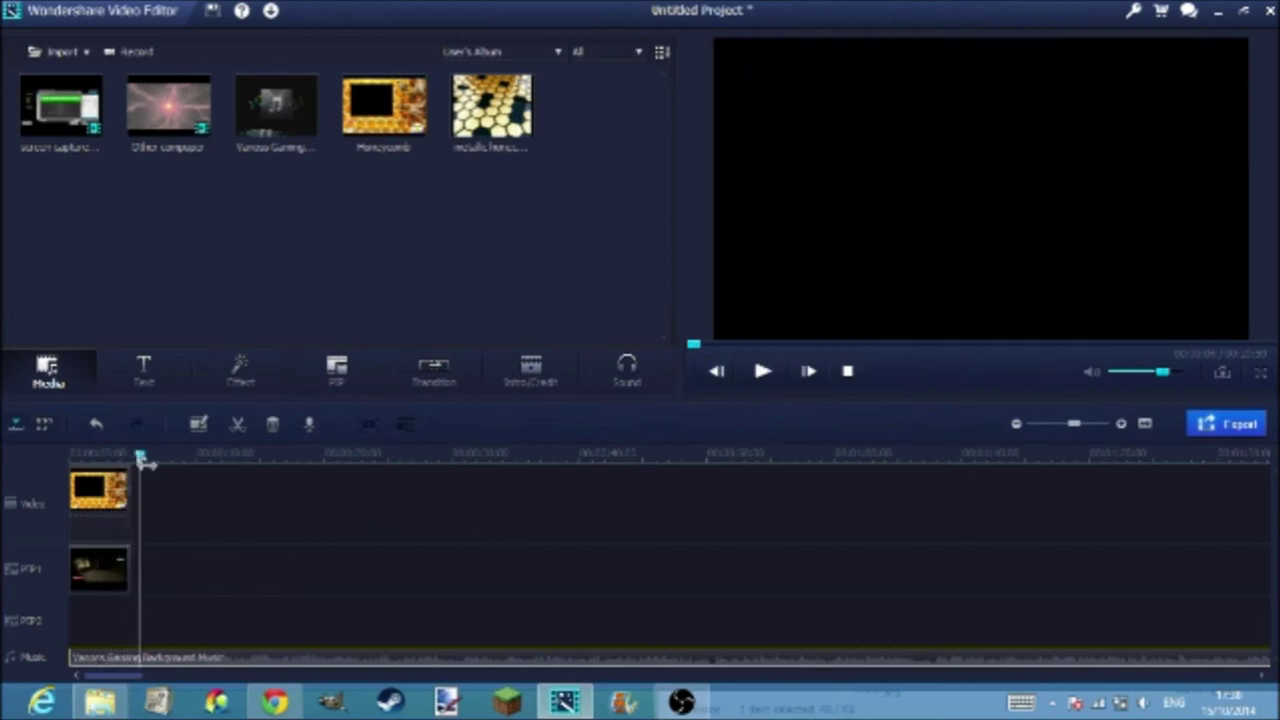
drag(140, 456, 186, 453)
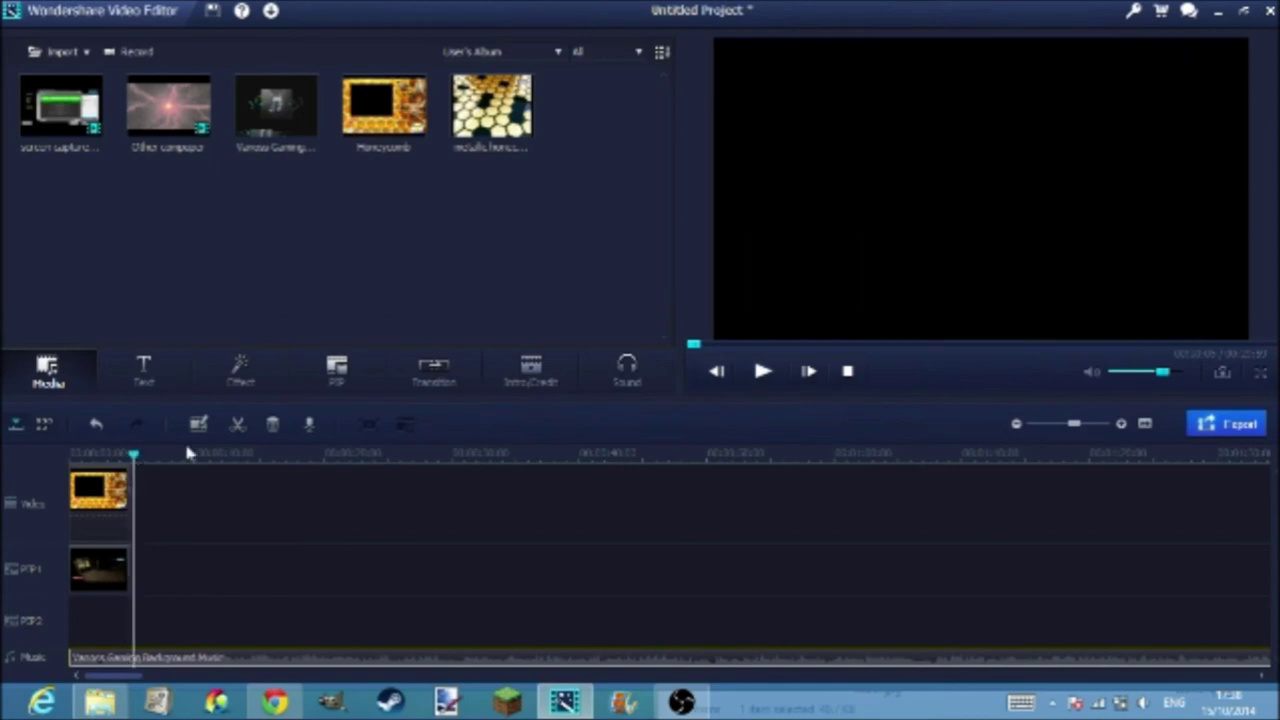
click(238, 425)
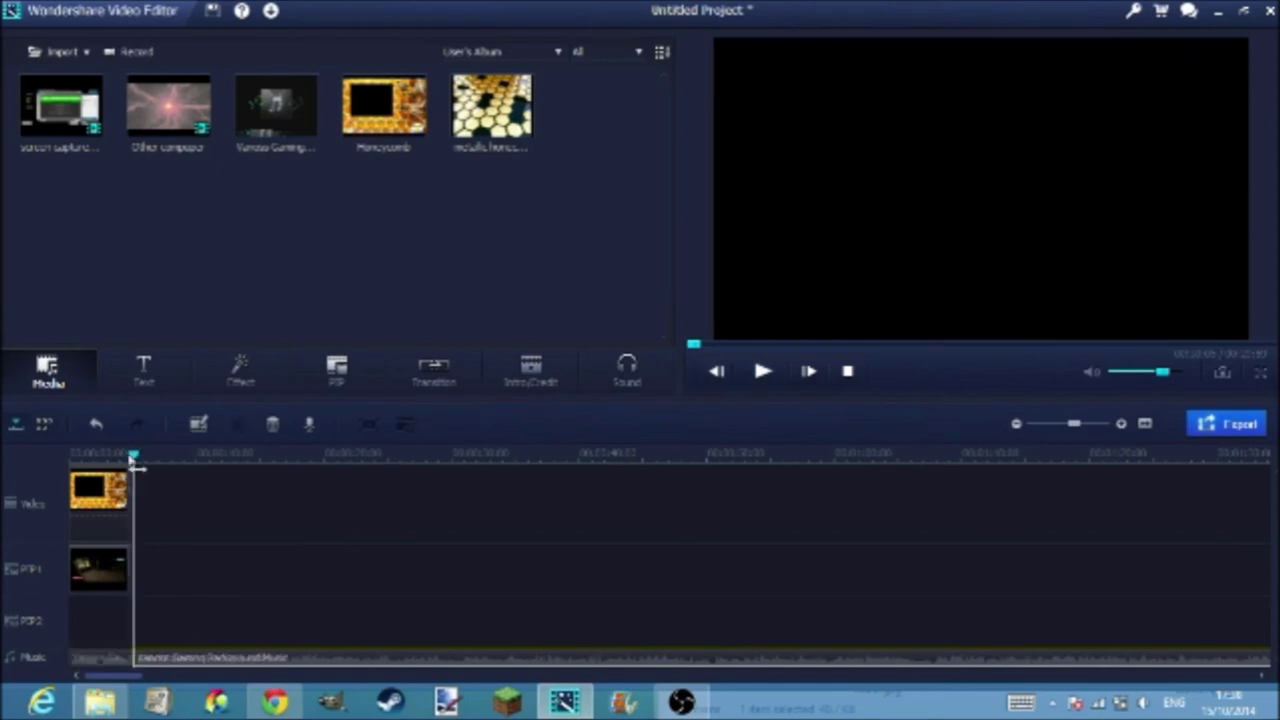
right_click(204, 655)
click(235, 645)
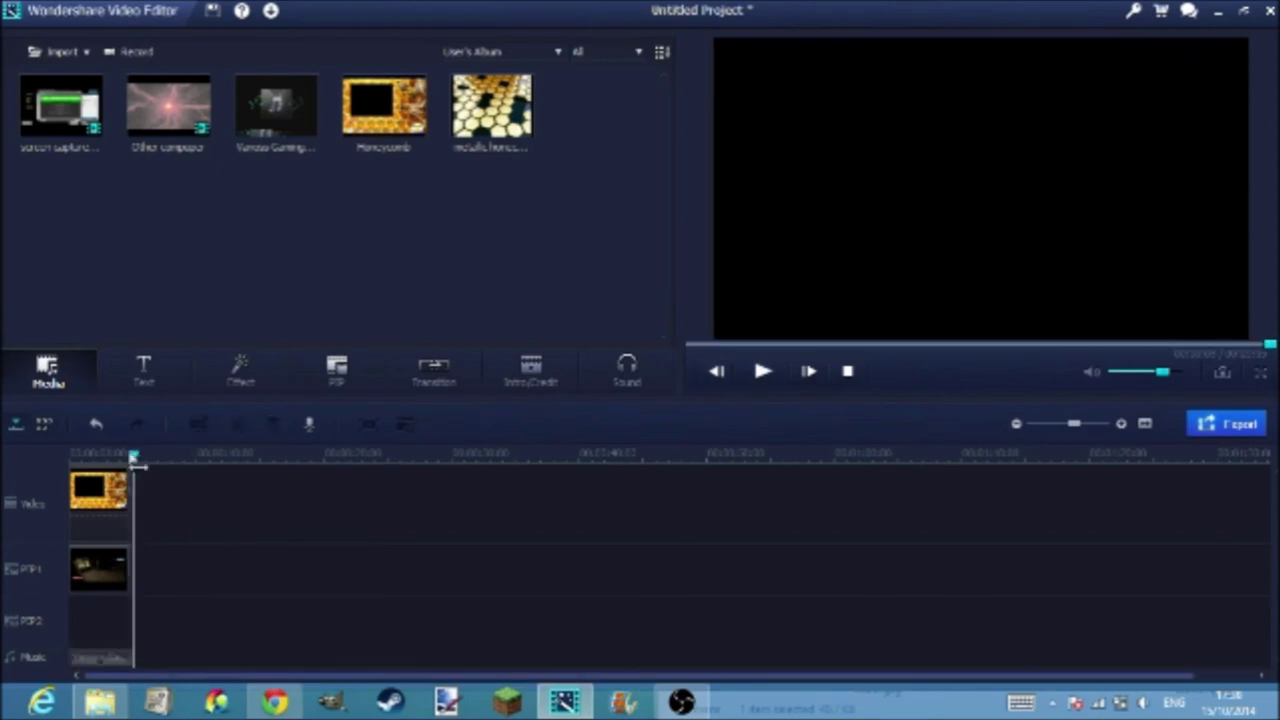
drag(137, 460, 70, 464)
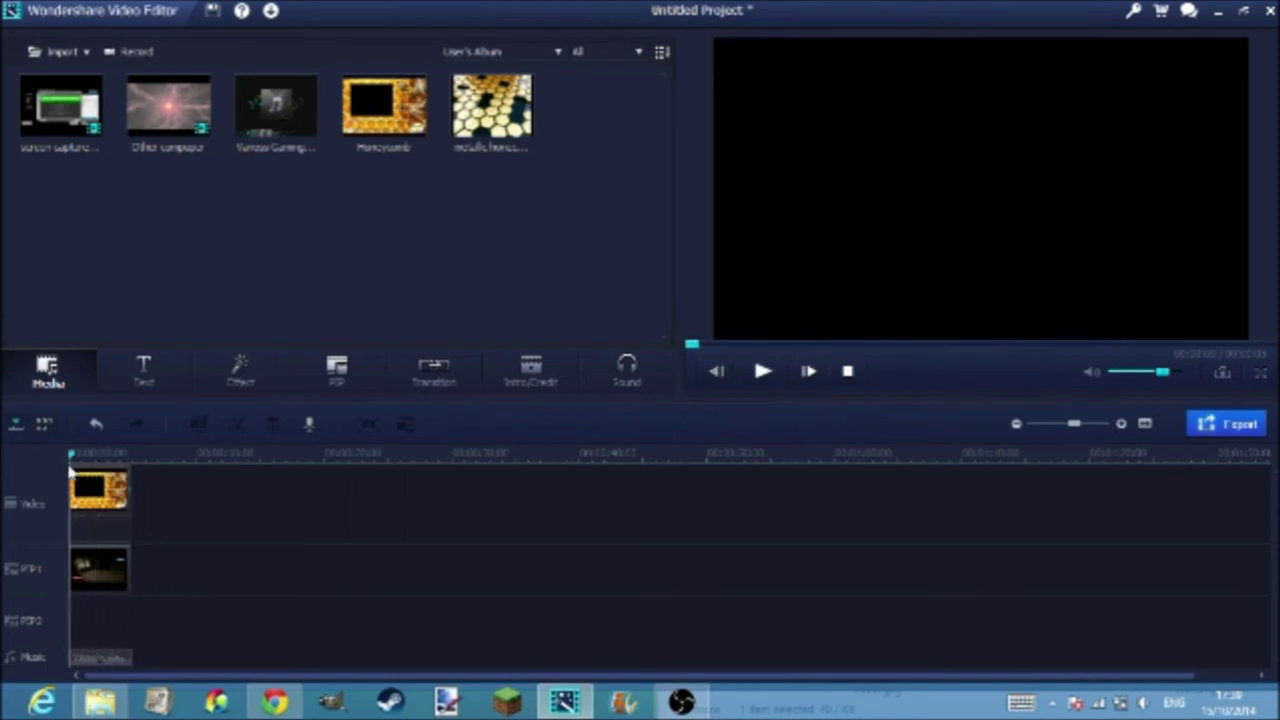
key(space)
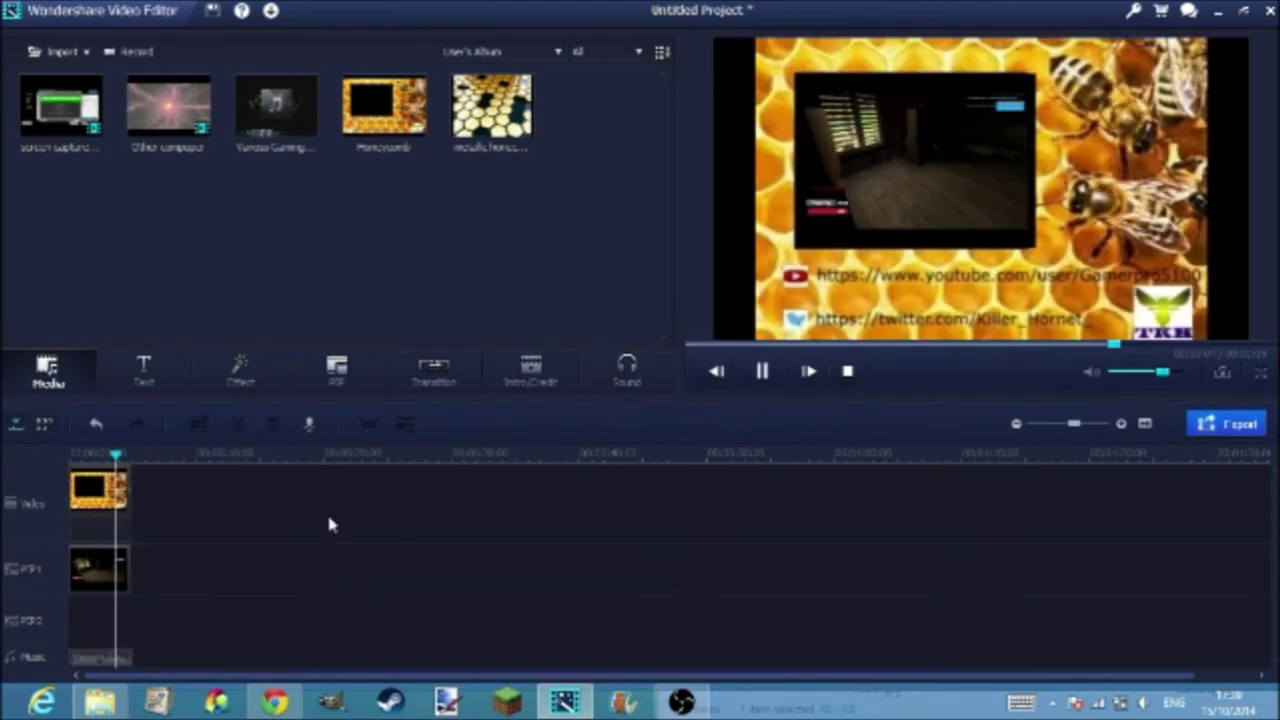
drag(118, 455, 75, 459)
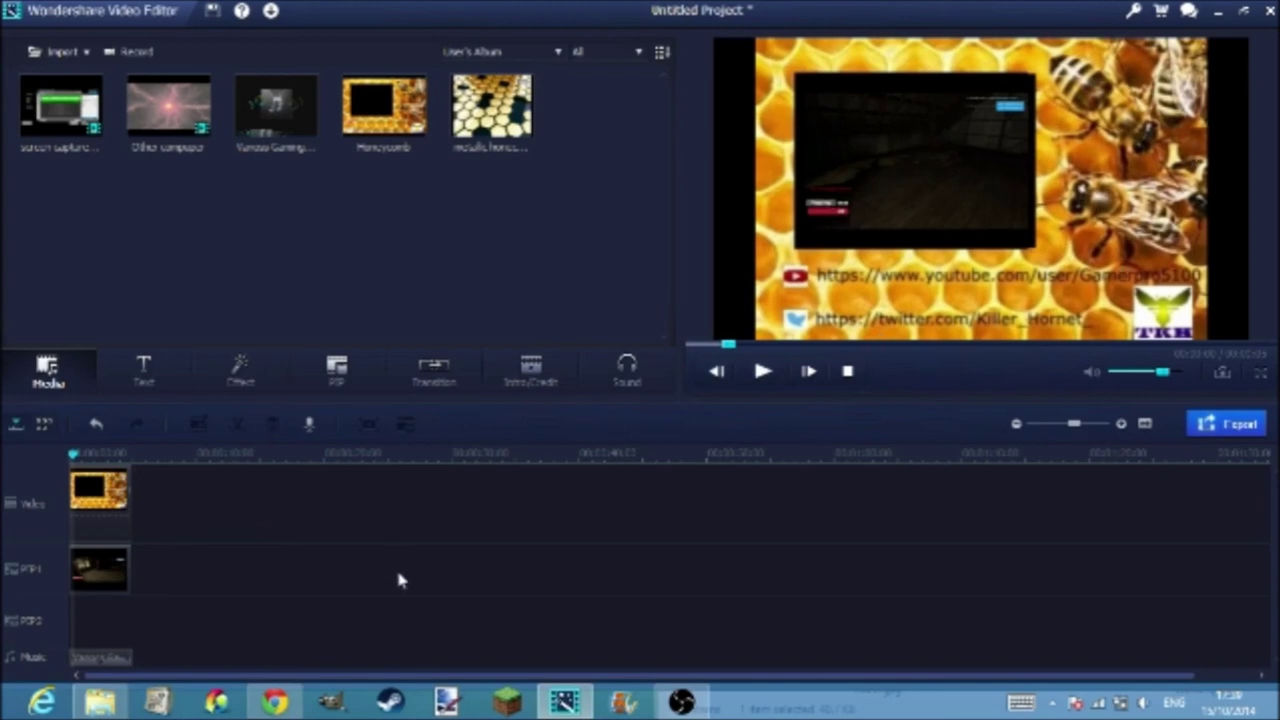
key(space)
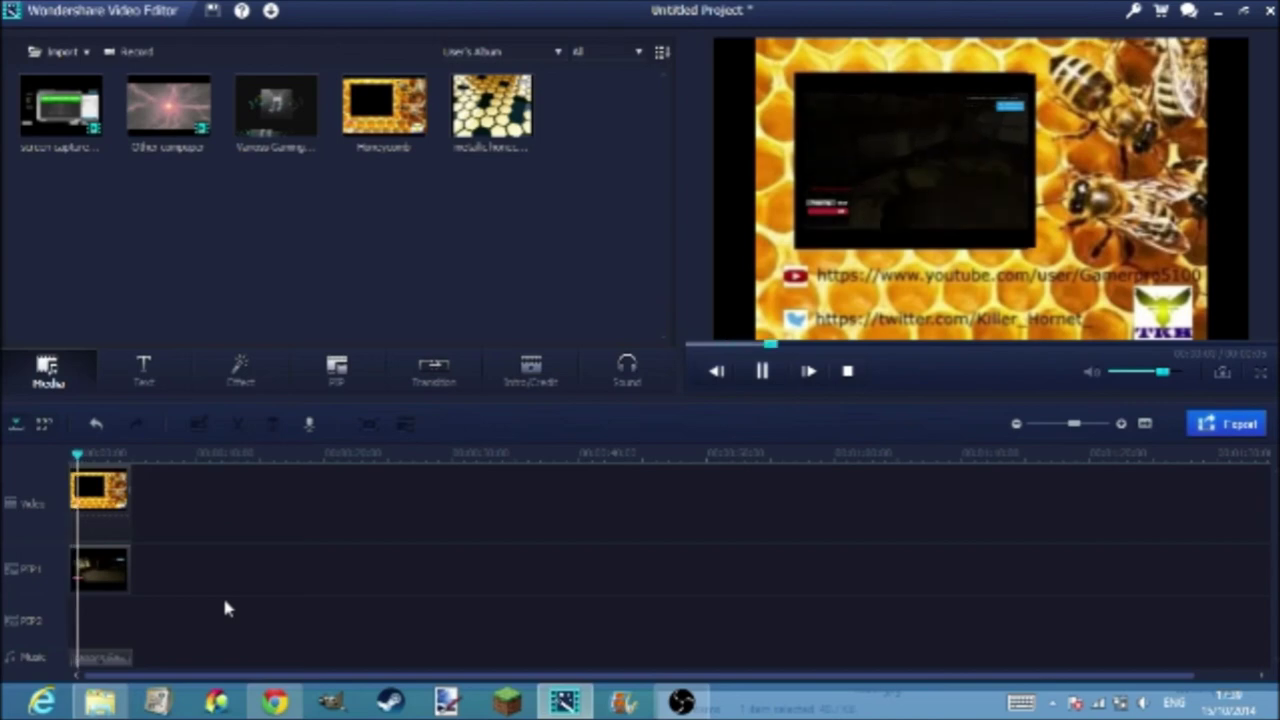